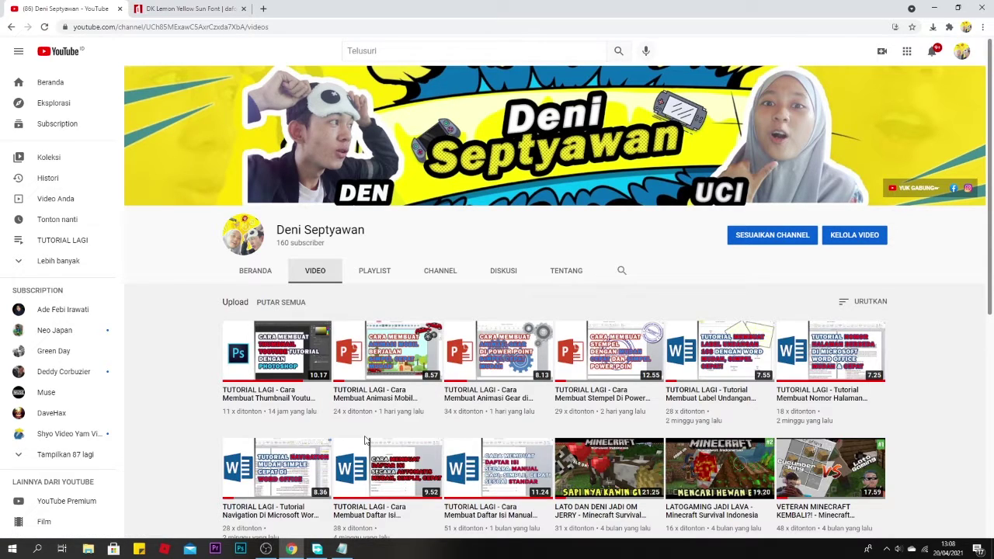
Step: Open the 'Animasi Mobil' car animation tutorial, restart it from the beginning, and pause it
click(370, 375)
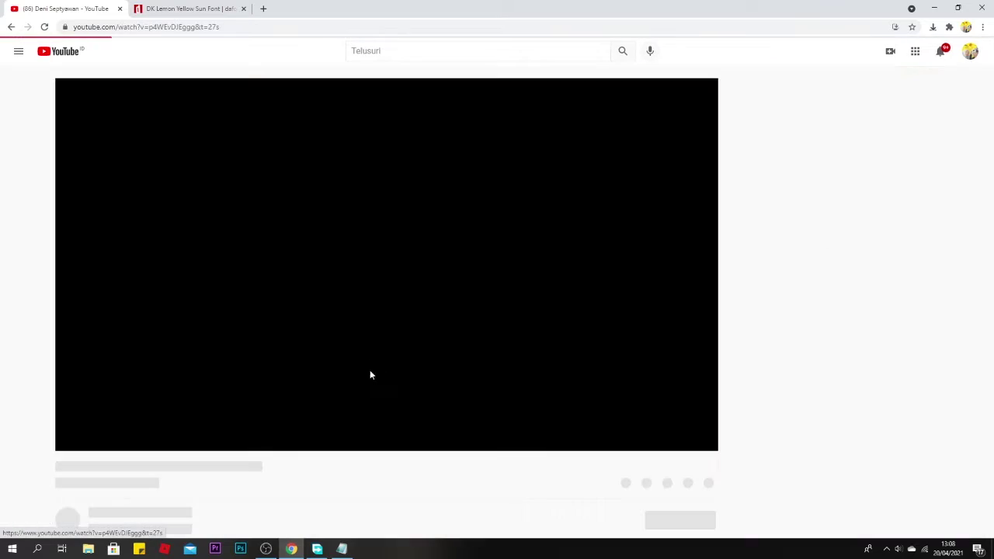
click(59, 430)
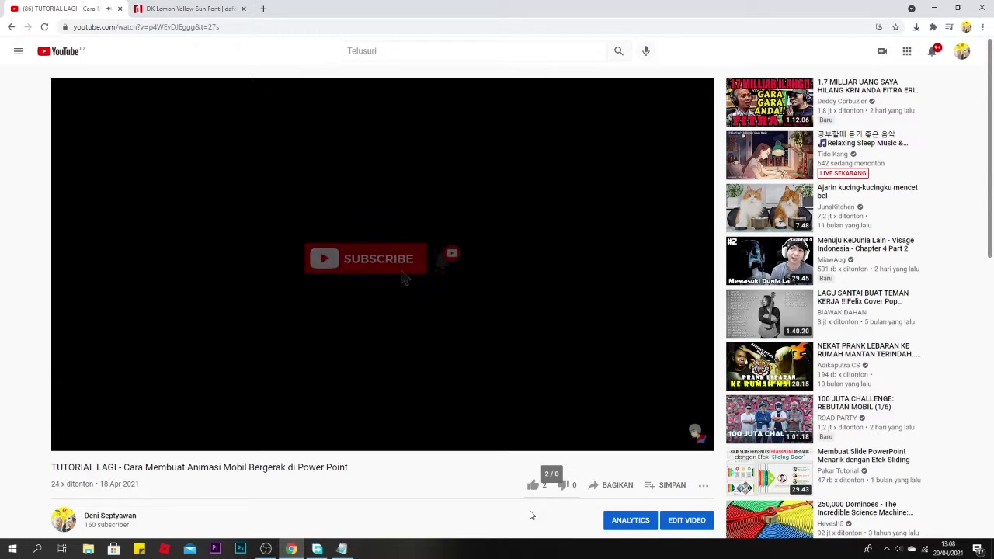
key(space)
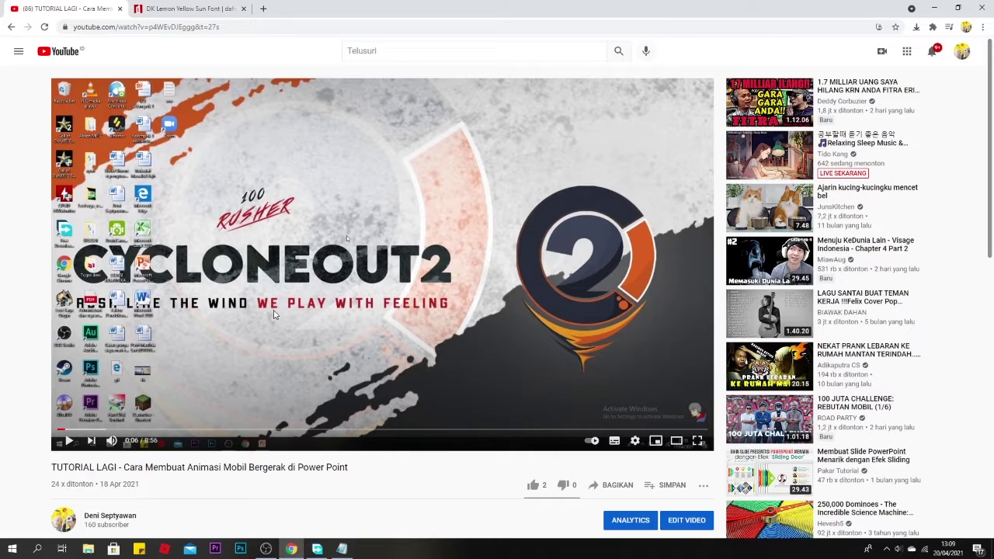
click(361, 50)
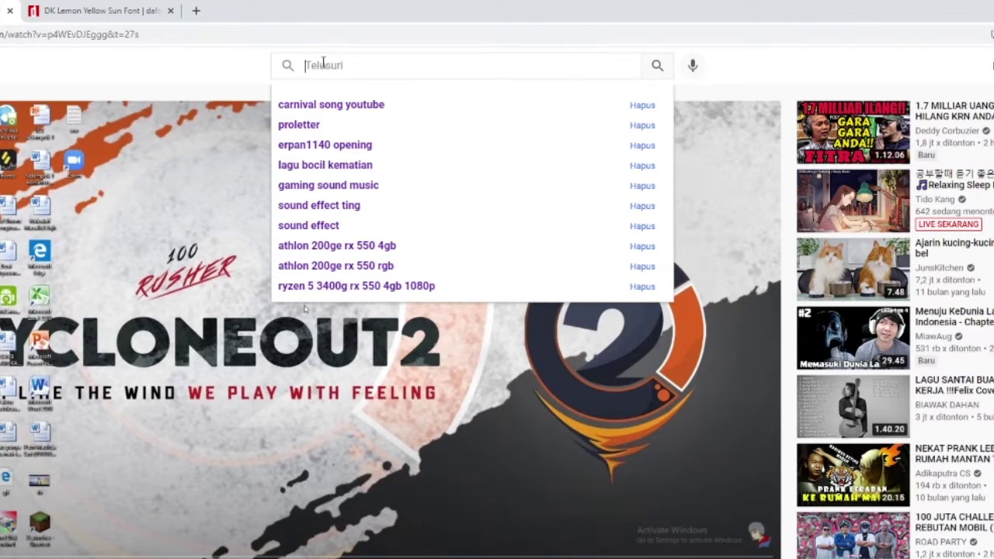
Step: Search 'carnival song youtube', open 'When The Band Comes Marching In', pause it, and select its URL
text(carn)
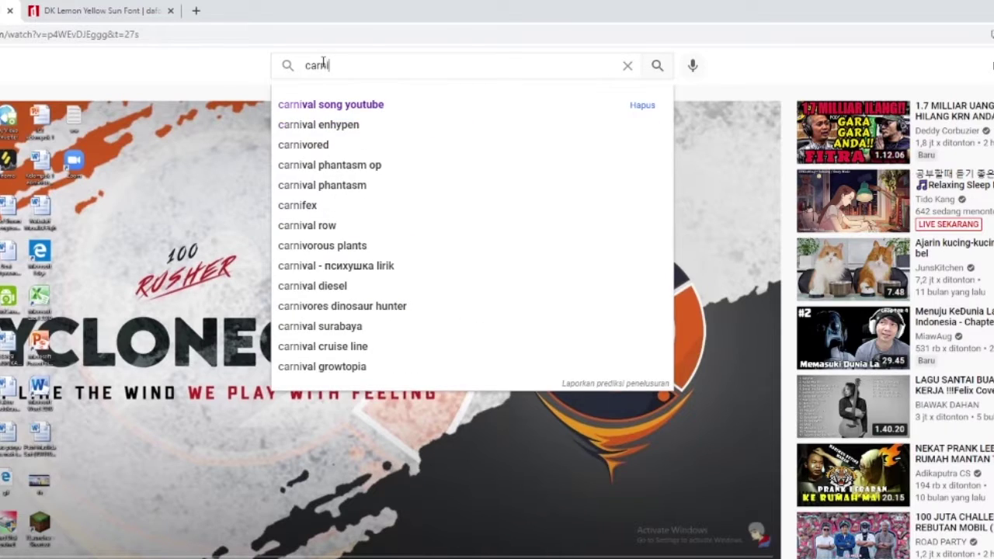
text(ival song )
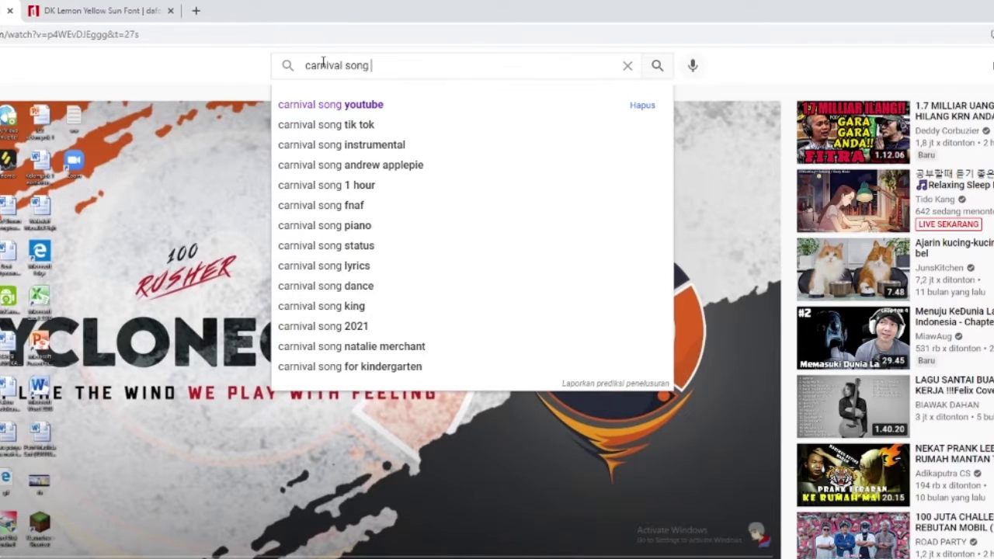
text(youtube)
key(Return)
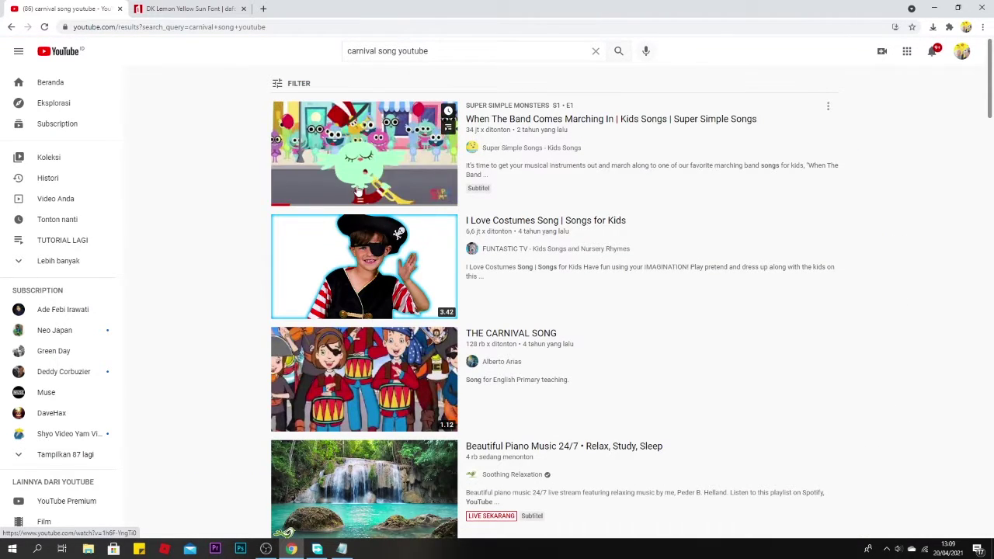
click(357, 179)
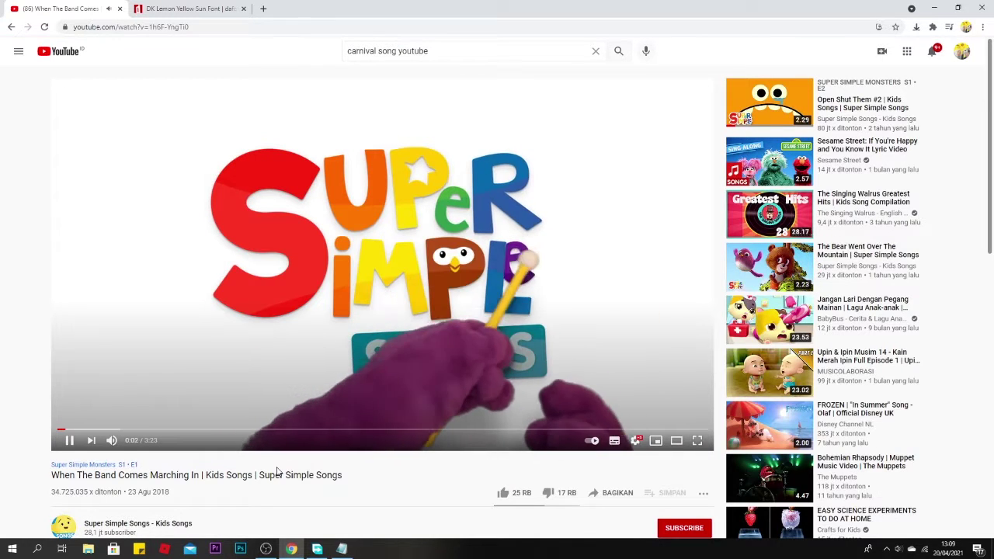
key(space)
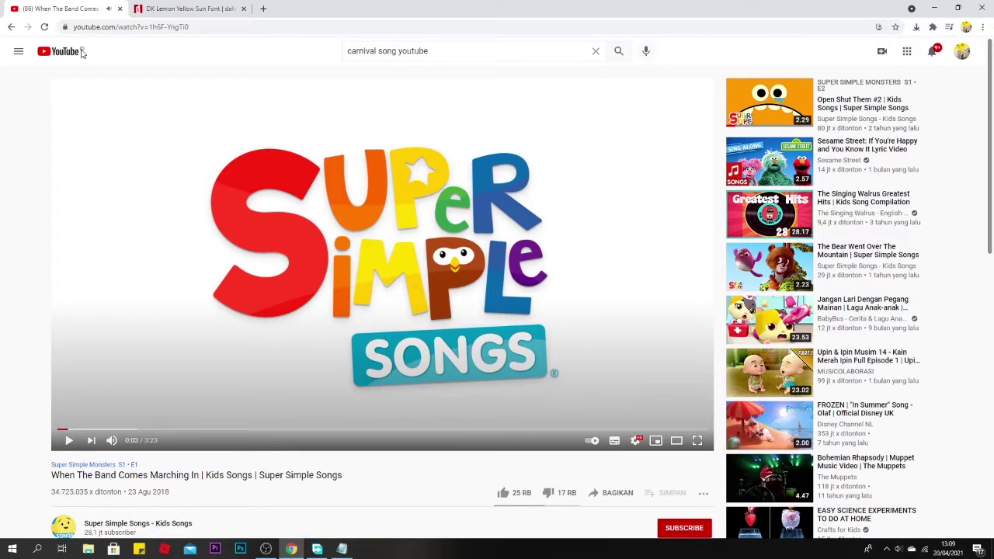
click(140, 27)
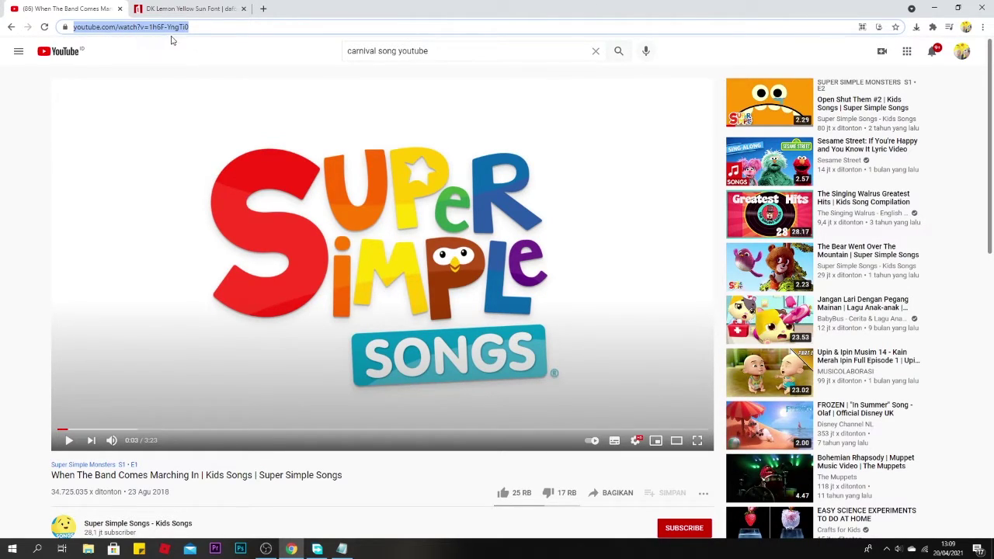
Step: In a new tab, search the web for 'mp3yt' and open the YouTube to Mp3 Converter site
click(264, 9)
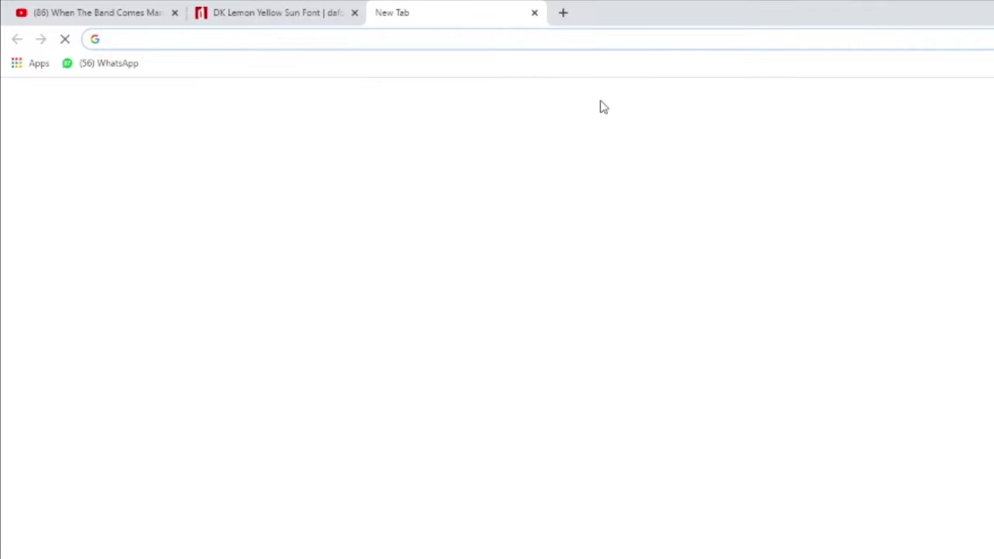
text(mp4)
key(BackSpace)
text(3)
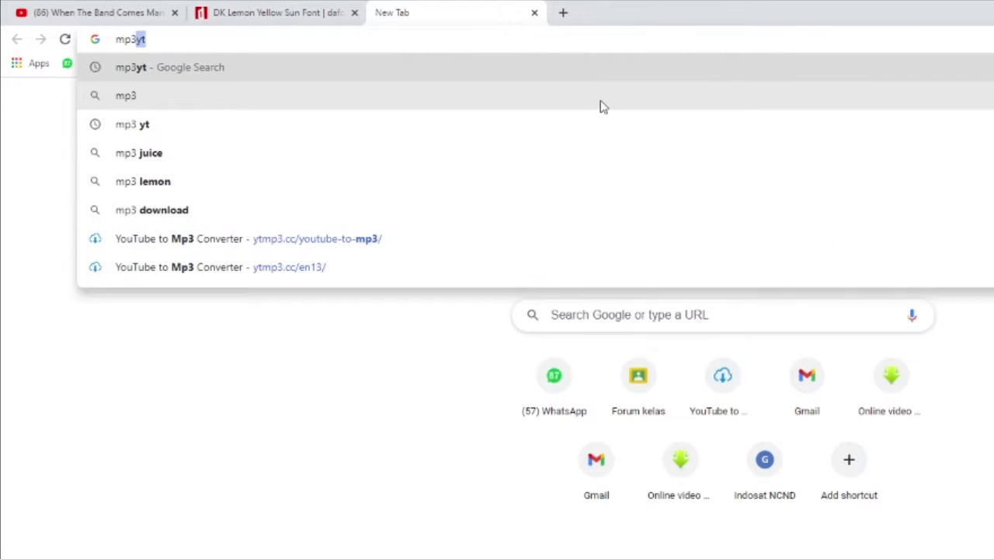
text(yt)
key(Return)
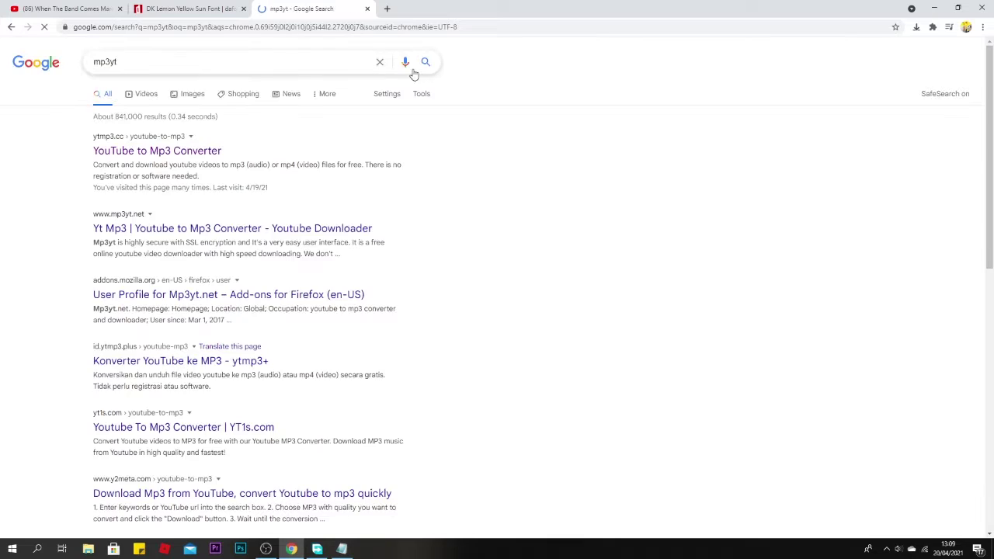
click(173, 153)
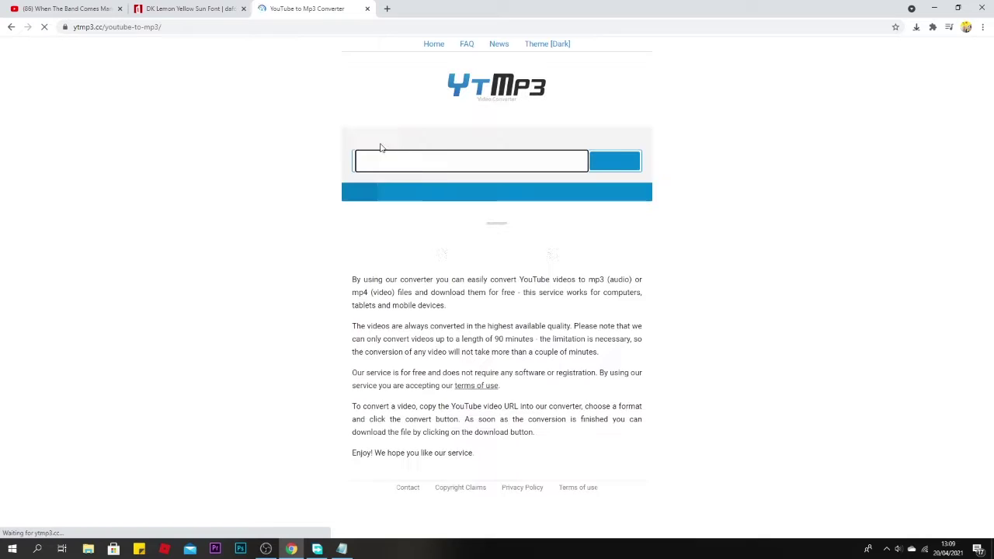
Step: Paste the song's URL, convert it to mp3, and download it to the Downloads folder
text(https://www.youtube.com/watch?v=1h6F-YngTI0)
click(626, 161)
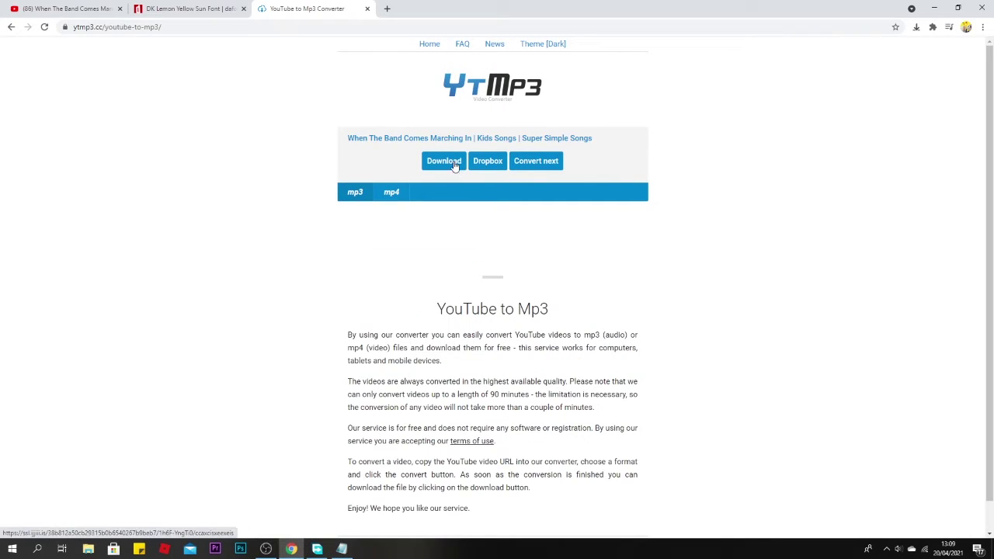
click(444, 161)
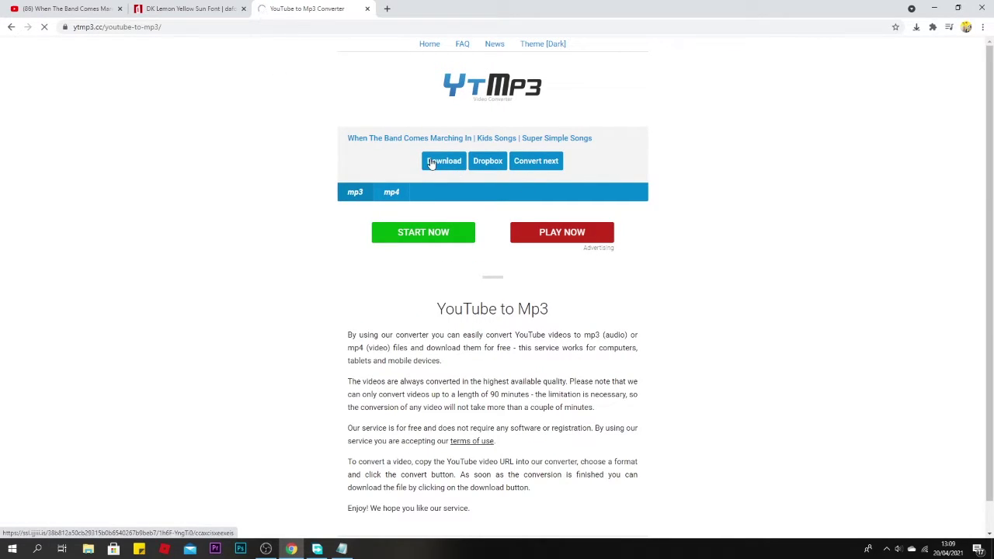
click(601, 301)
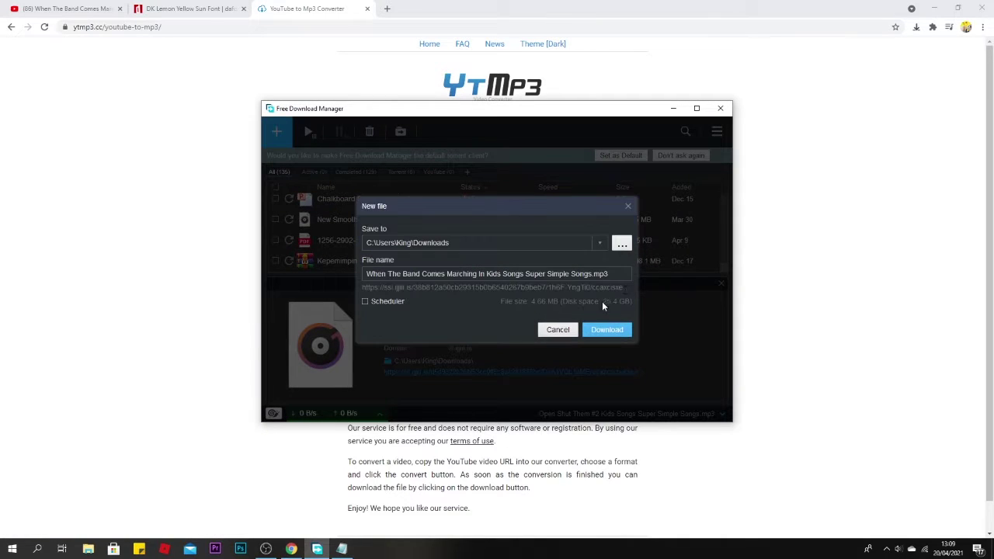
click(628, 207)
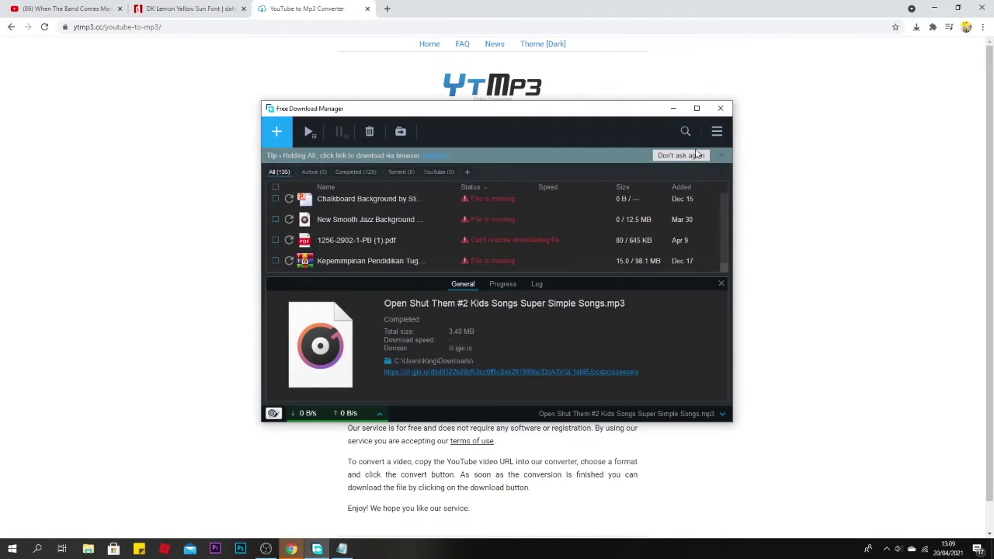
click(720, 109)
click(469, 8)
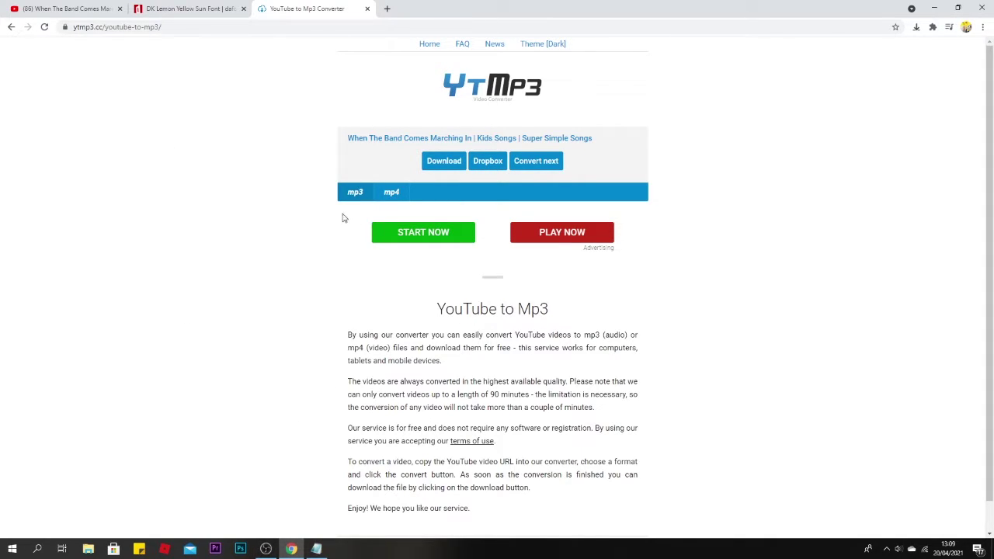
Step: Search for the DK Lemon Yellow Sun font, download it from DaFont, and minimize Chrome
click(217, 6)
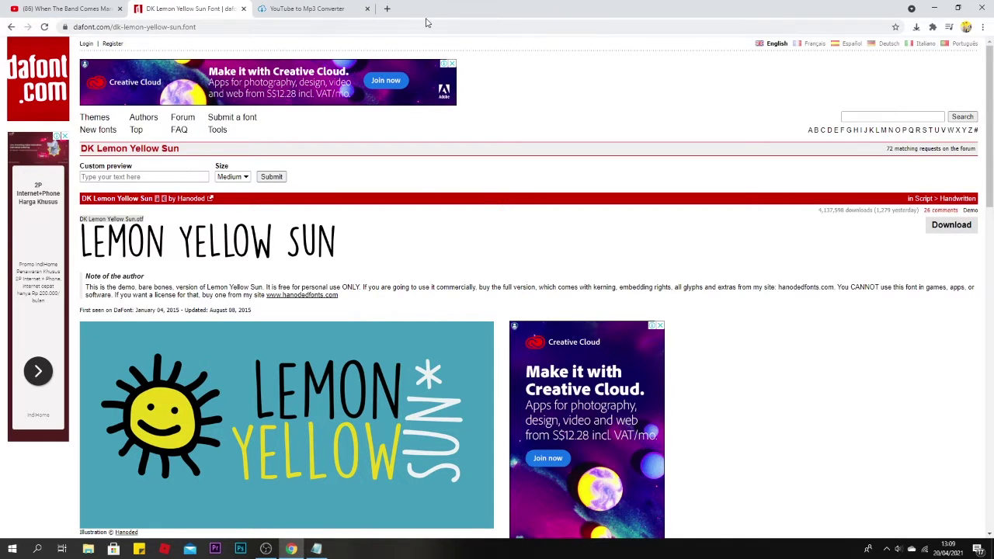
click(386, 8)
text(dafont)
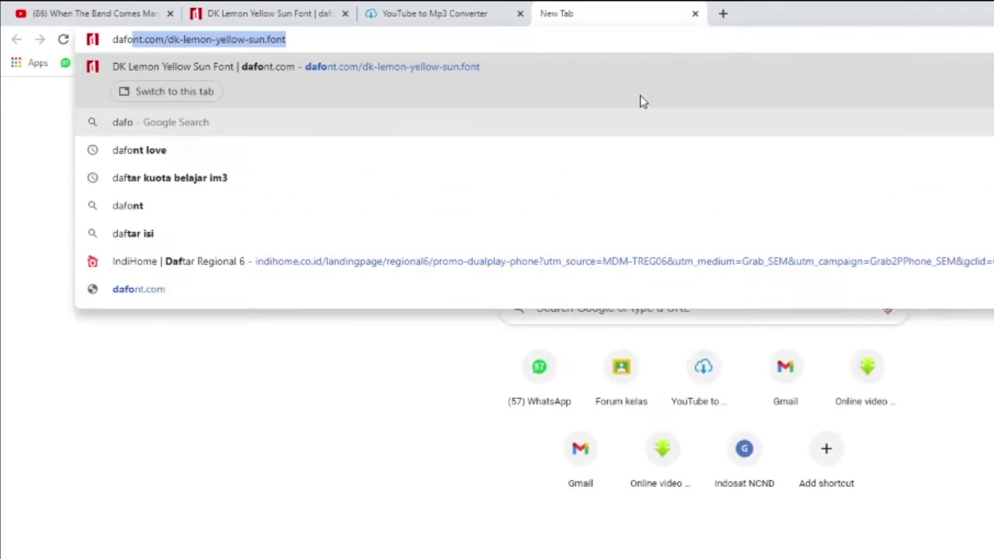
key(BackSpace)
key(BackSpace)
key(BackSpace)
key(BackSpace)
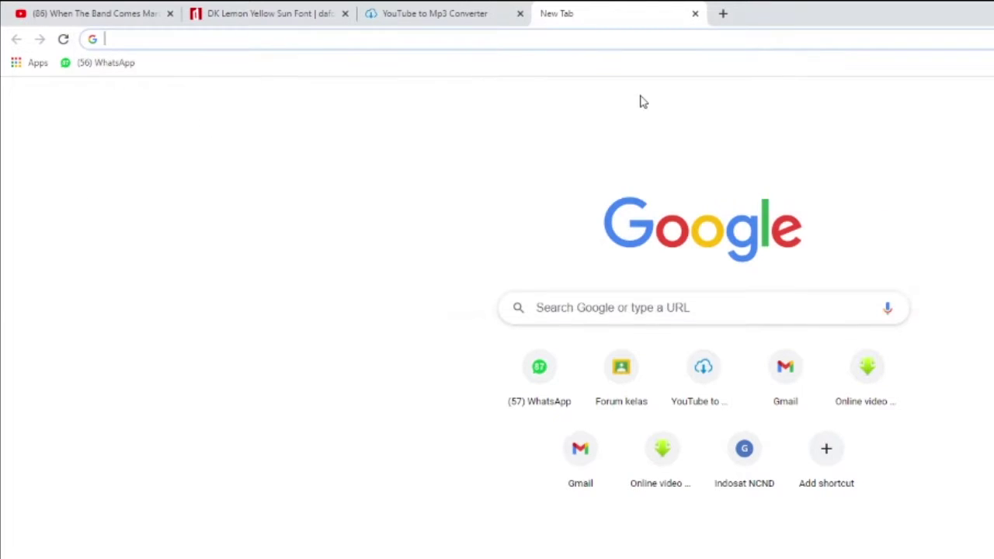
text(dk yell)
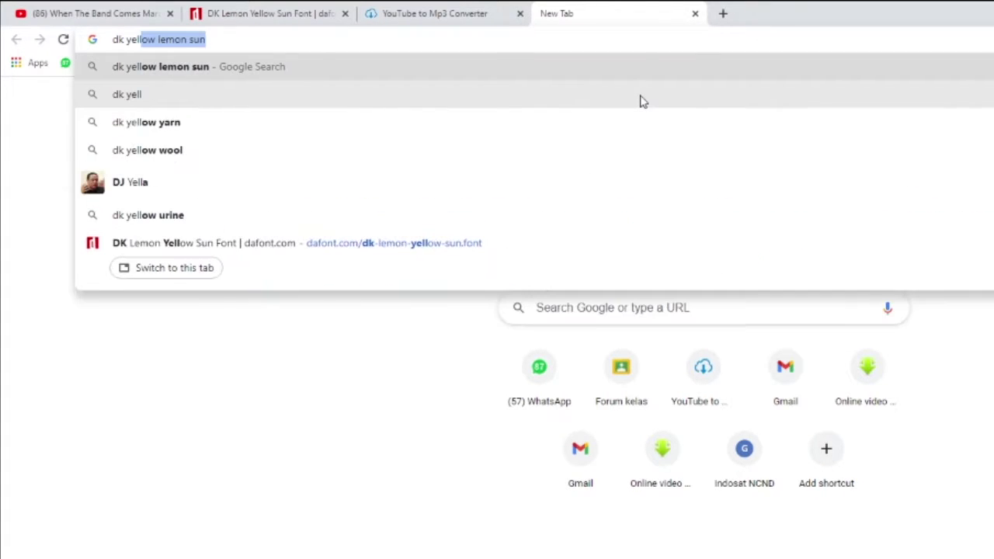
text(ow lemon sun )
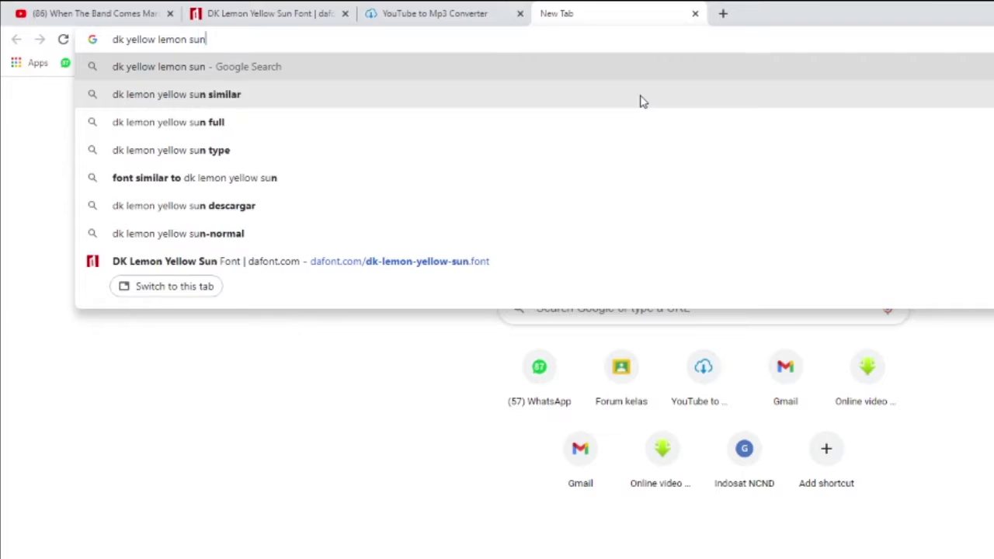
text(fo)
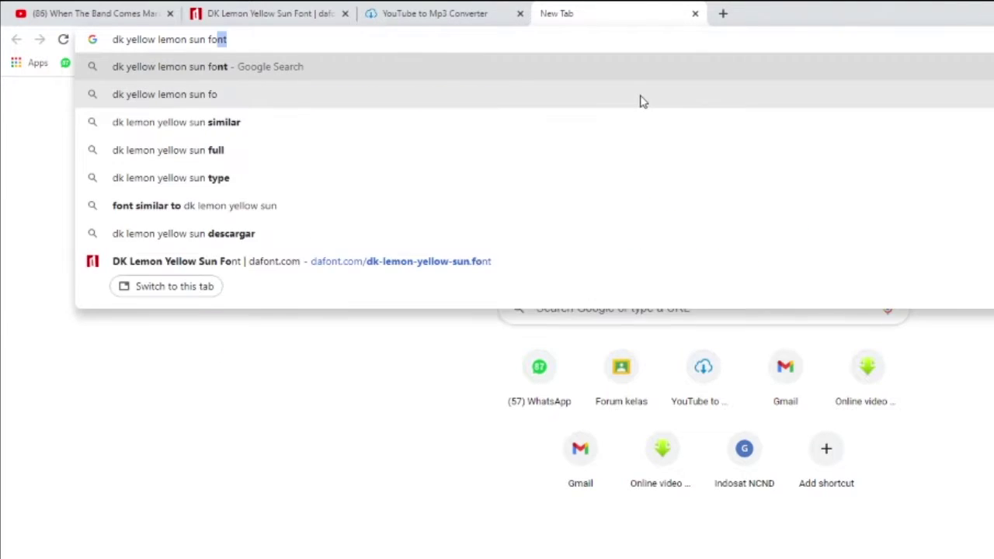
key(Return)
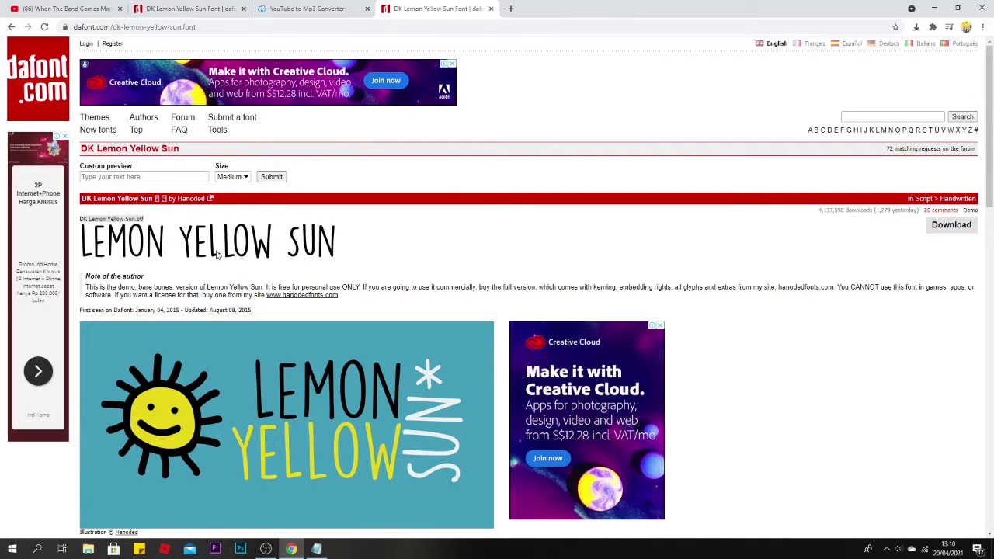
click(937, 233)
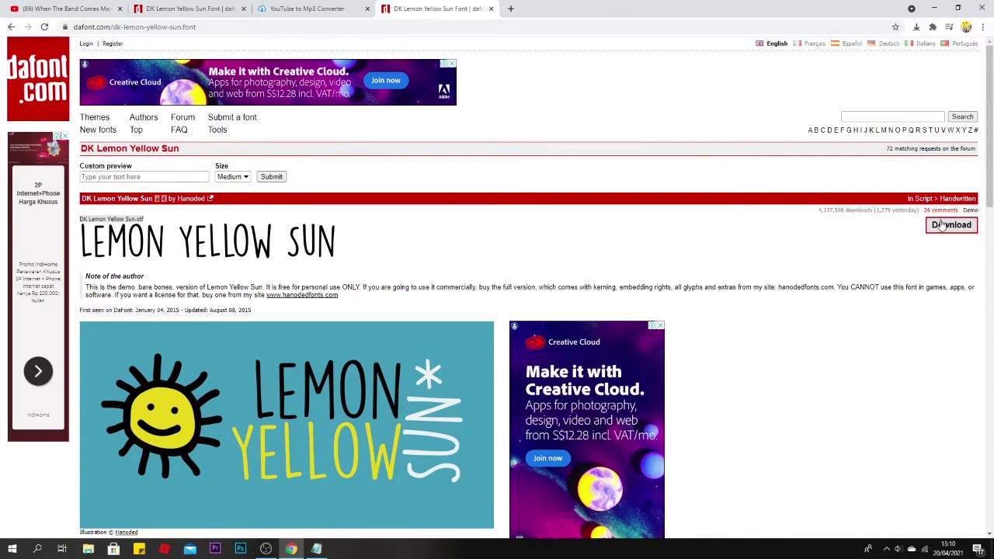
click(934, 7)
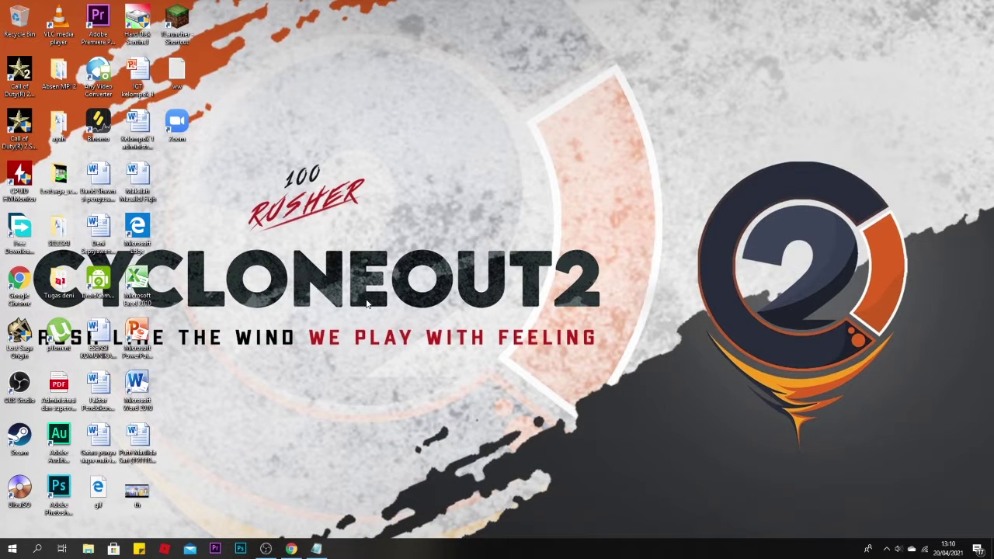
Step: Launch Premiere Pro and create a new project named TUTORIAL MEMBUAT OPENING YOUTUBE
click(218, 553)
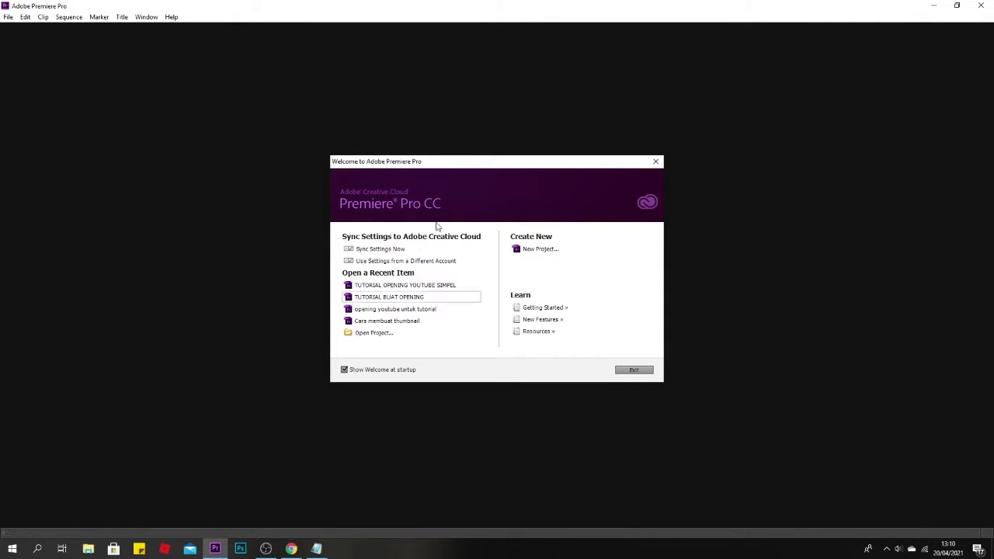
click(548, 253)
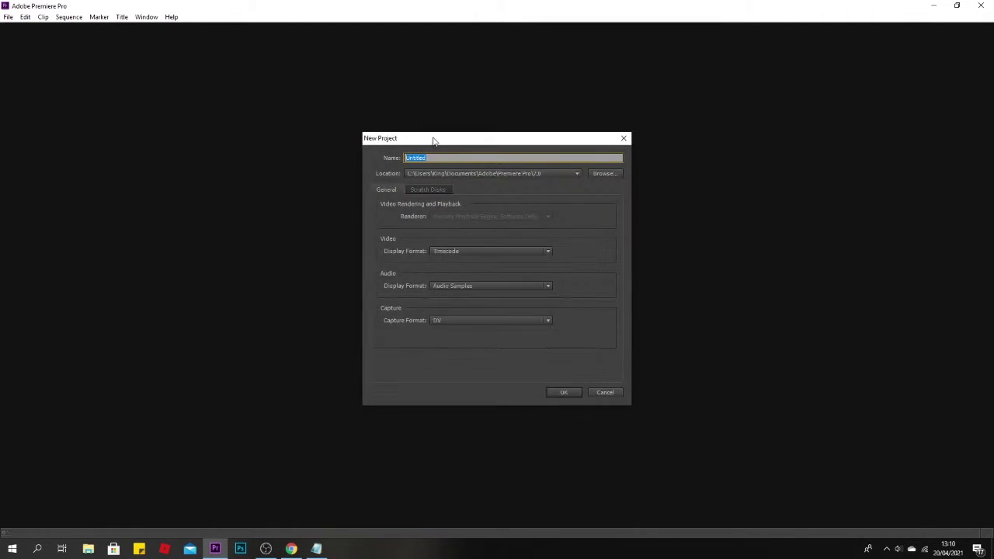
text(TUR)
text(OR)
text(BUAT)
text(UTUBE)
key(Return)
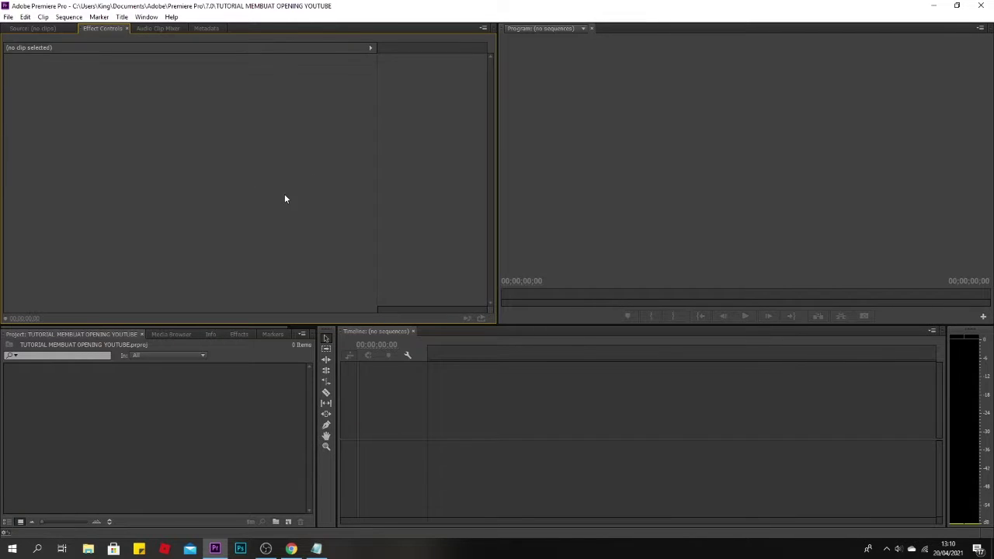
Step: Create a new sequence, Sequence 01, with the default settings
click(289, 523)
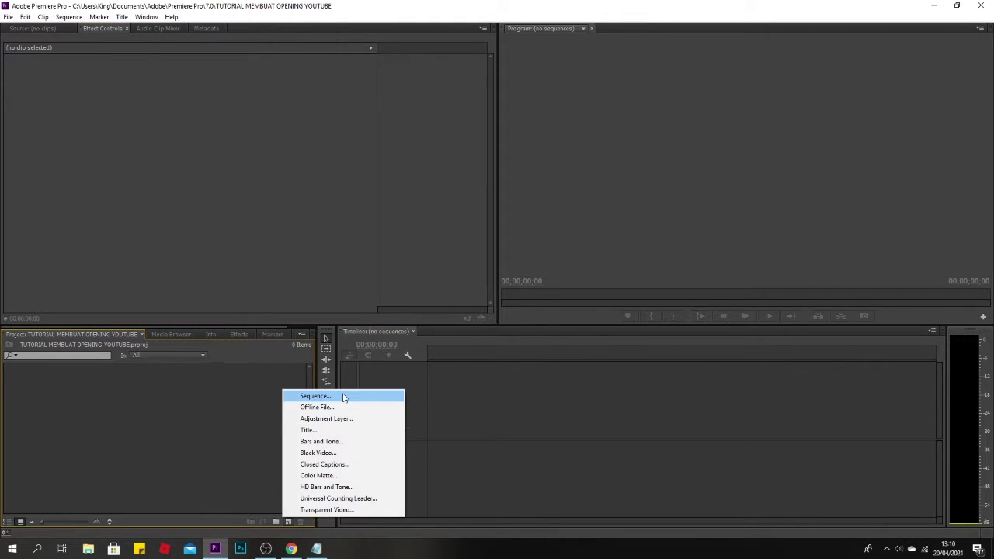
click(344, 397)
click(584, 440)
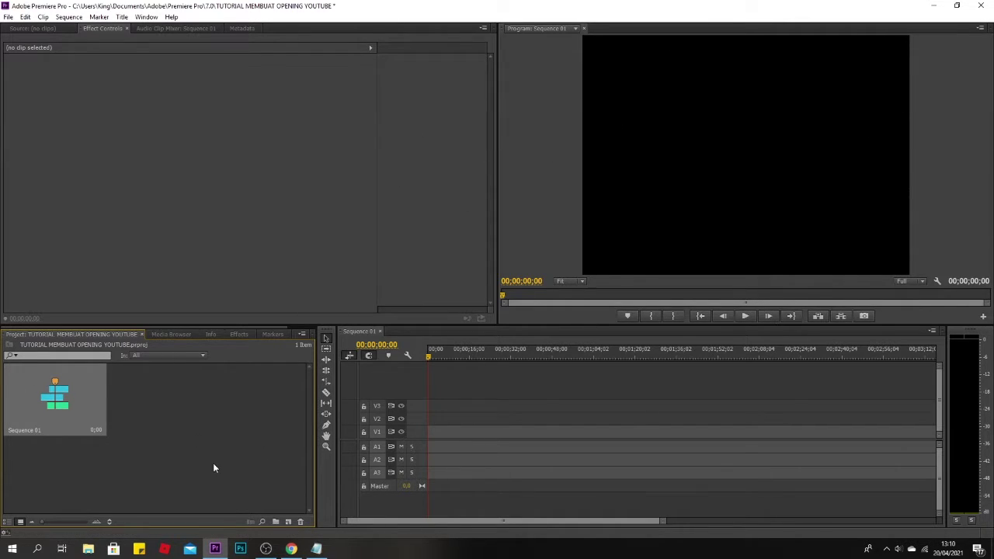
Step: Import the gear animation tutorial video, place it on V1/A1, and match the sequence settings to it
double_click(157, 407)
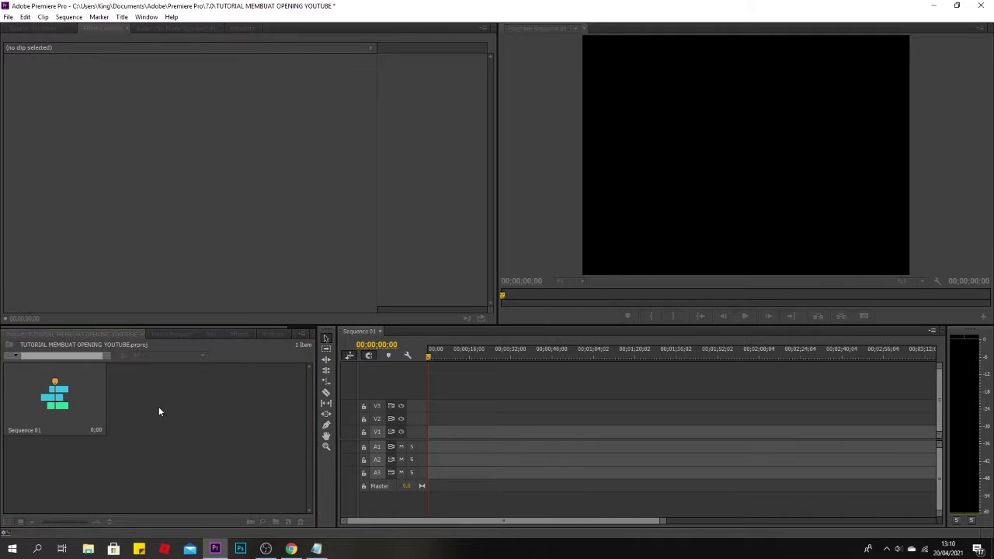
key(Escape)
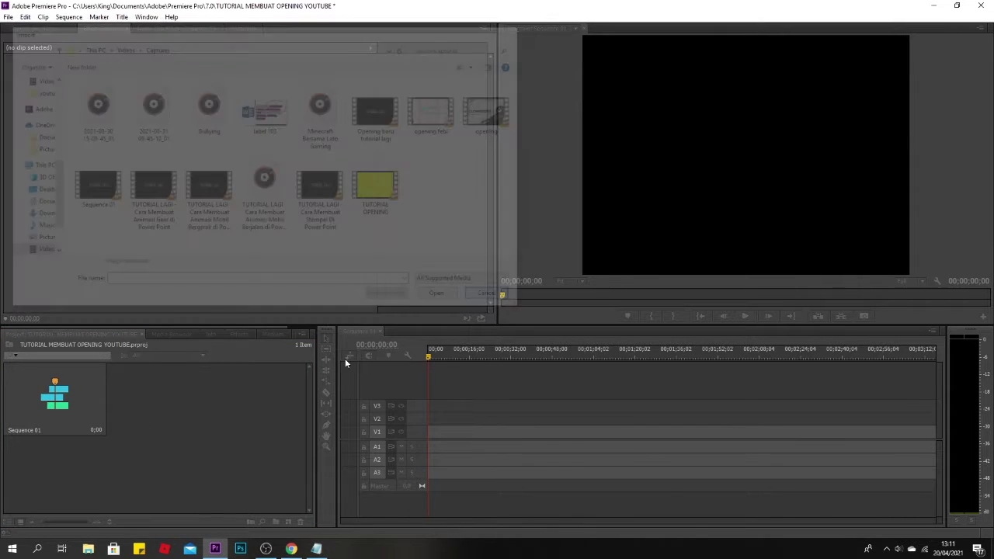
double_click(154, 403)
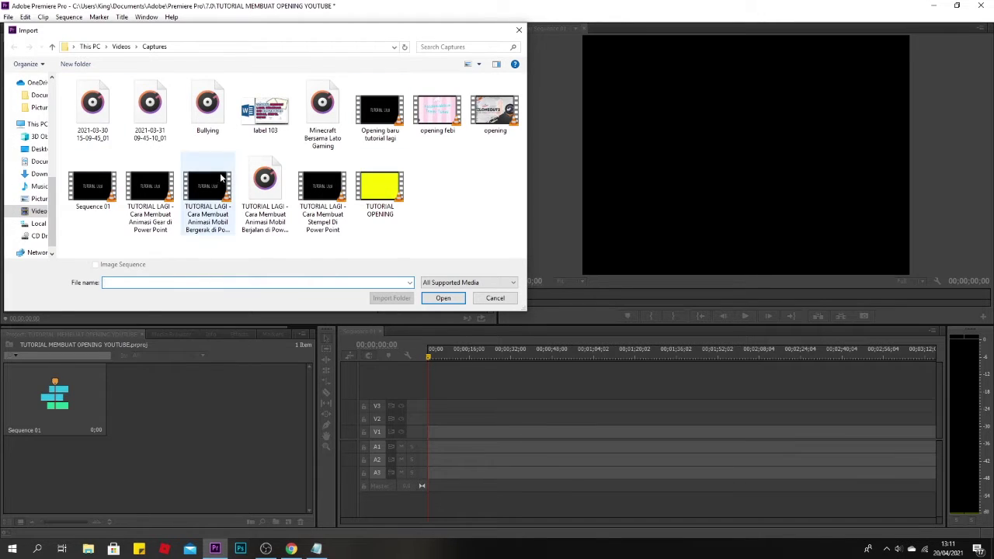
click(97, 190)
double_click(151, 190)
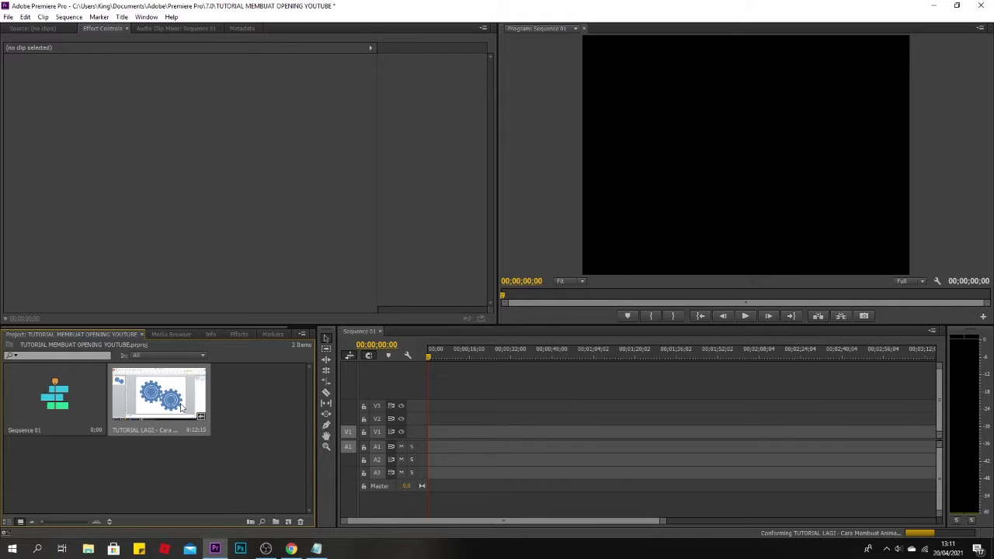
drag(173, 387, 435, 447)
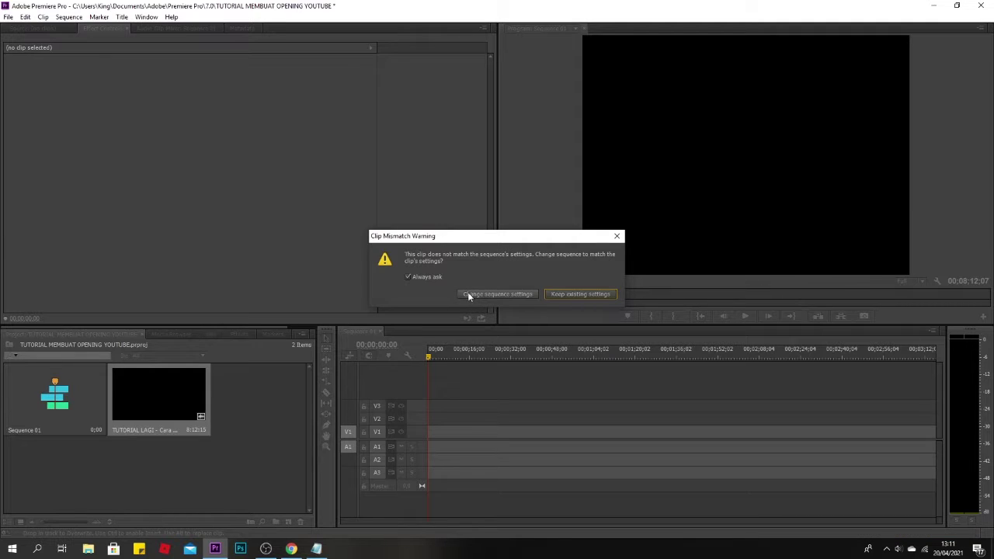
click(489, 295)
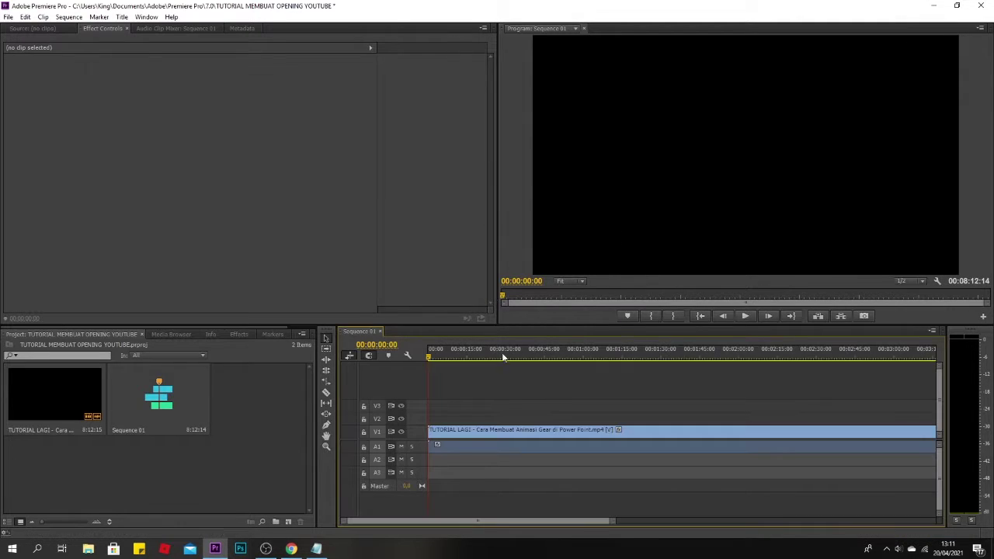
Step: Delete the gear video clip from the timeline
click(463, 431)
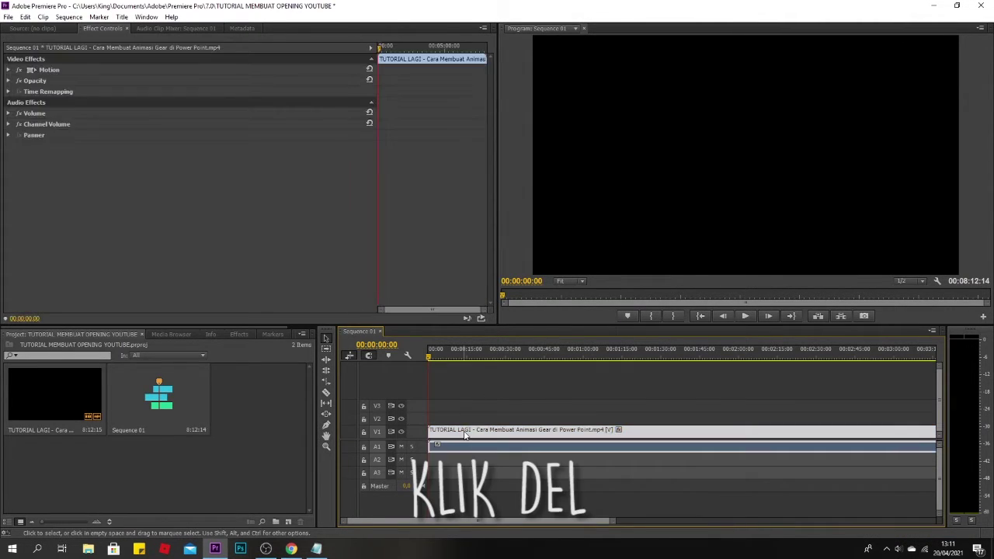
key(Delete)
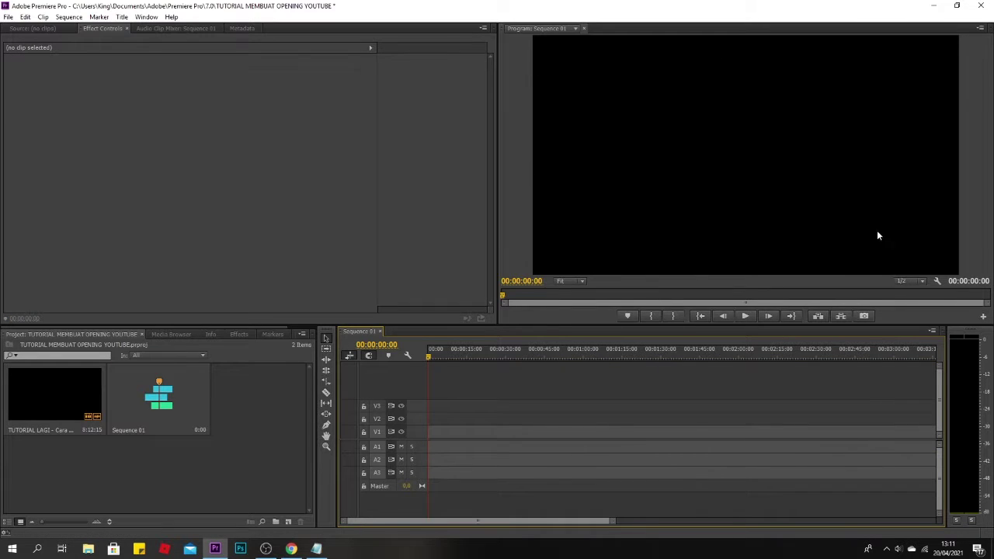
click(9, 398)
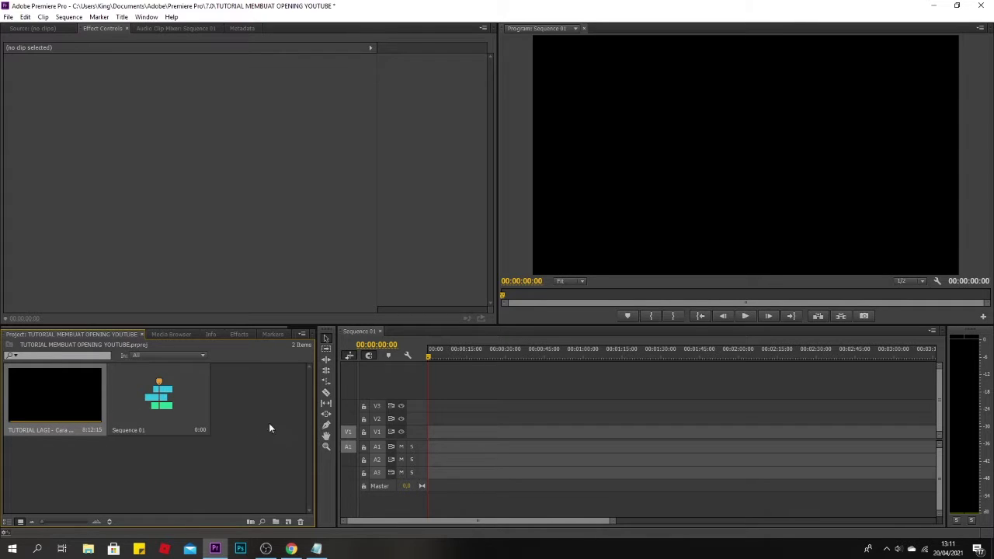
Step: Import the Open Shut Them mp3 from Downloads and open it in the Source monitor
double_click(249, 401)
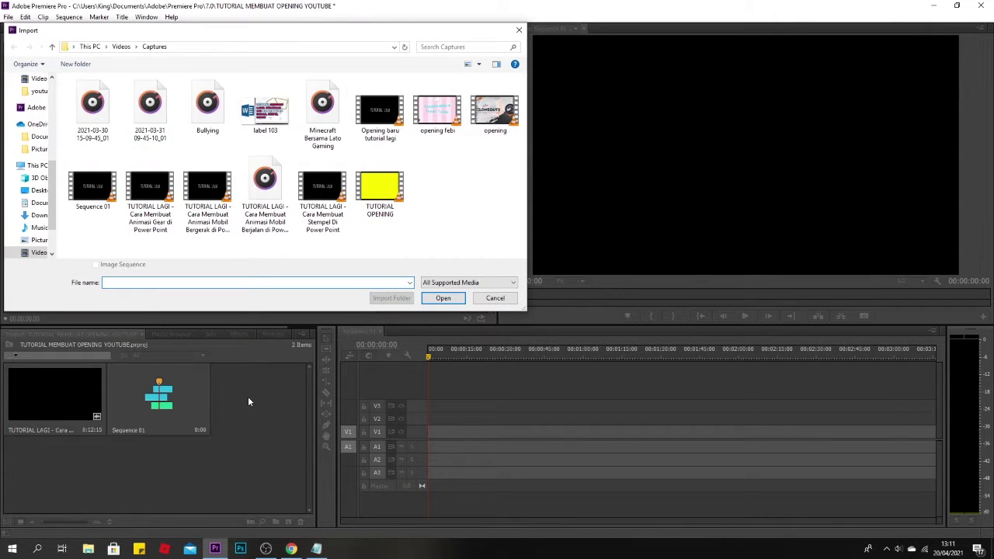
click(37, 215)
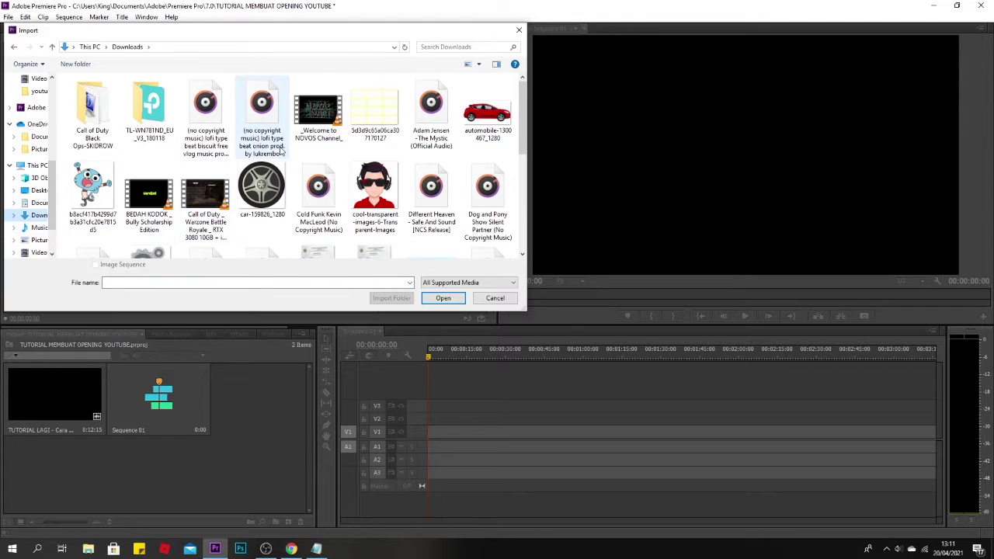
drag(524, 132, 522, 228)
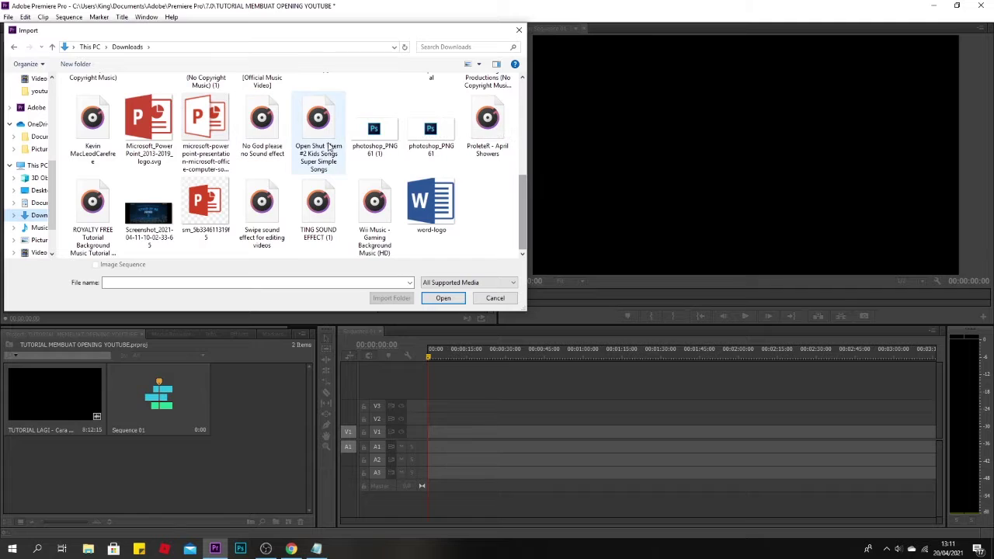
double_click(309, 115)
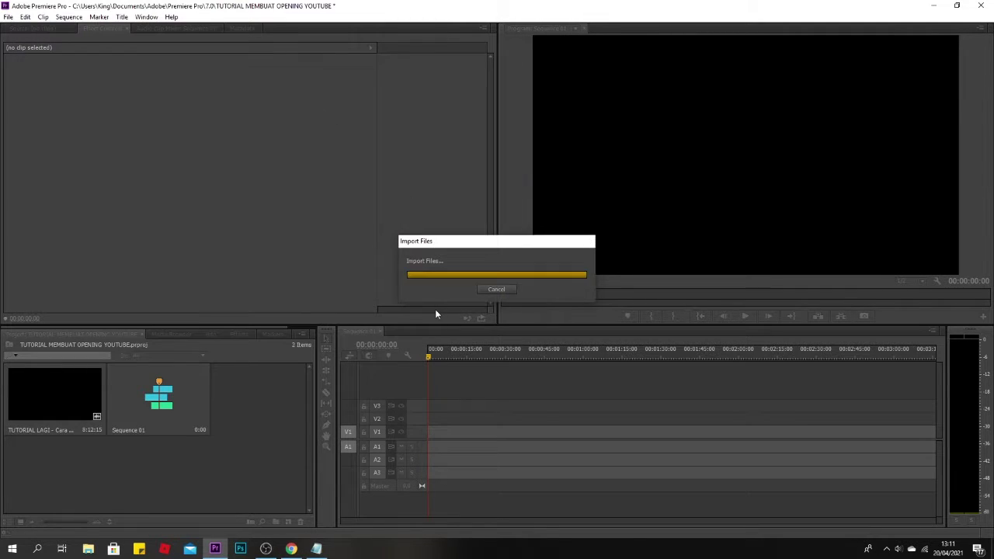
double_click(239, 405)
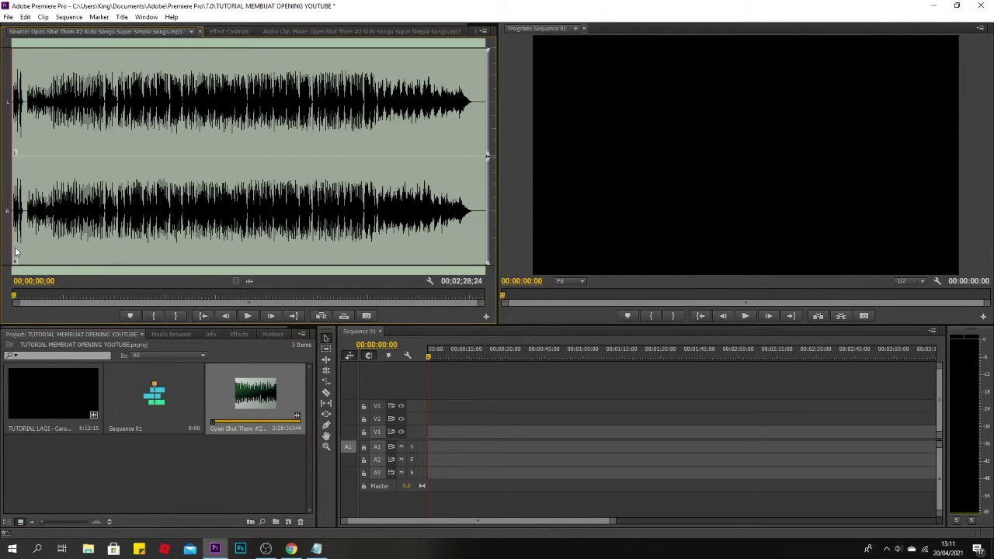
Step: Preview the Open Shut Them song and mark In at 00;19 and Out at 03;27
key(space)
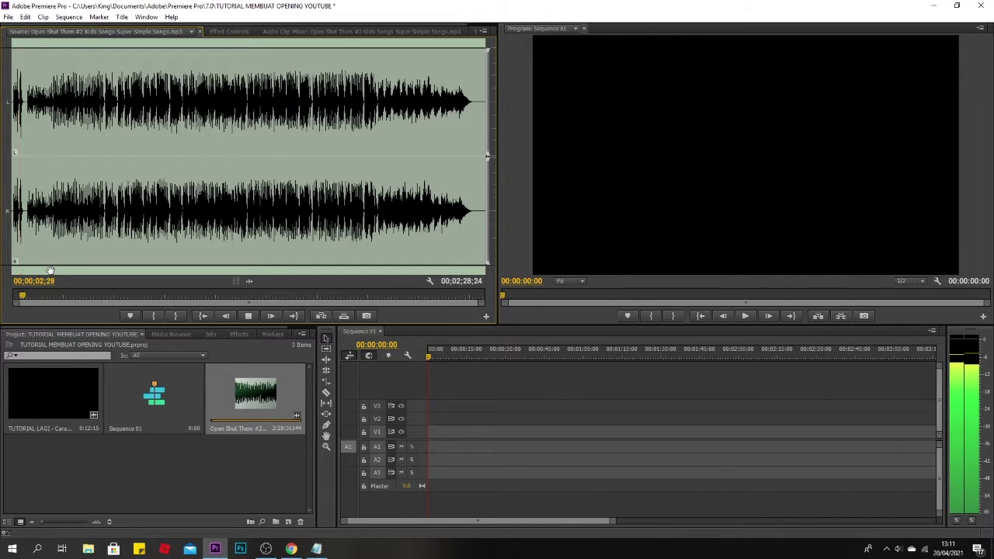
click(905, 550)
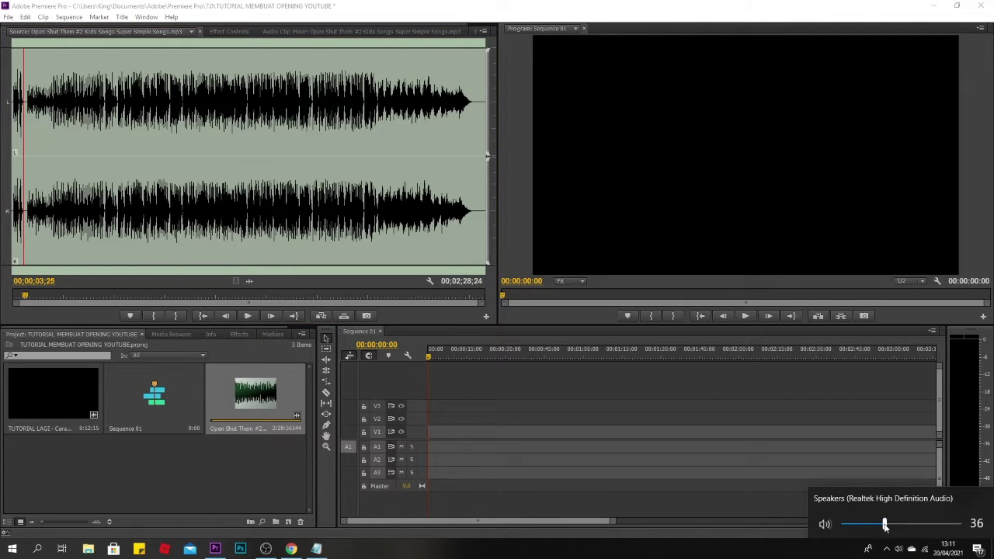
click(4, 218)
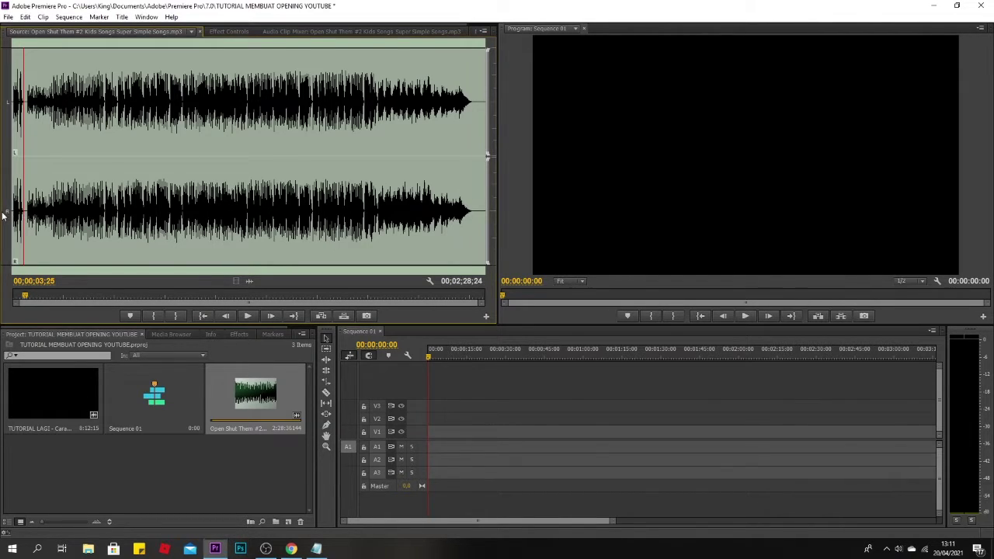
click(14, 211)
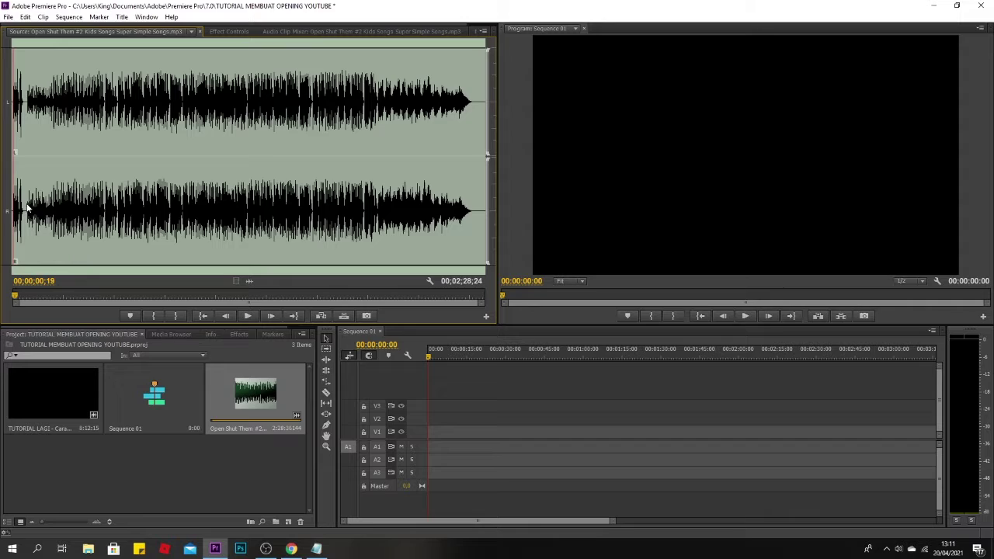
key(space)
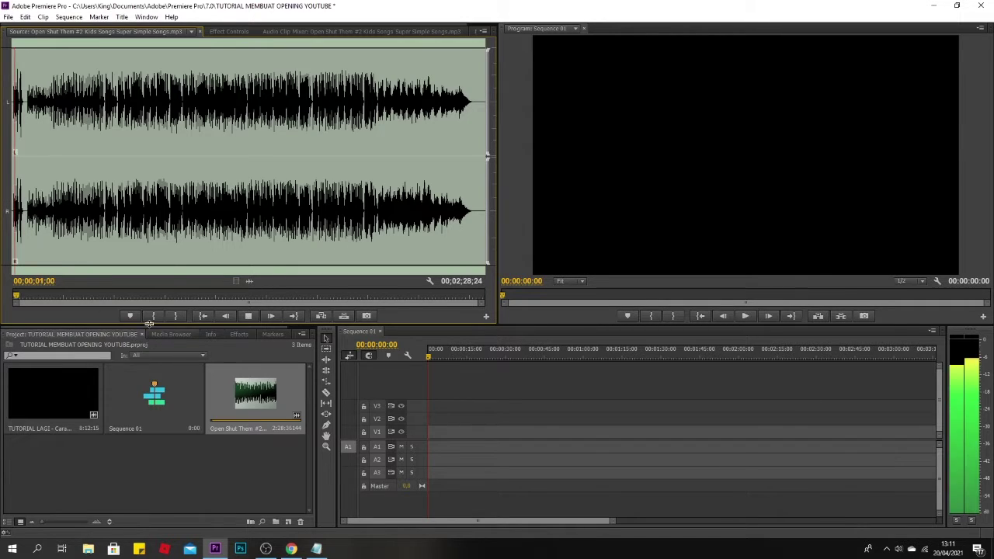
click(15, 212)
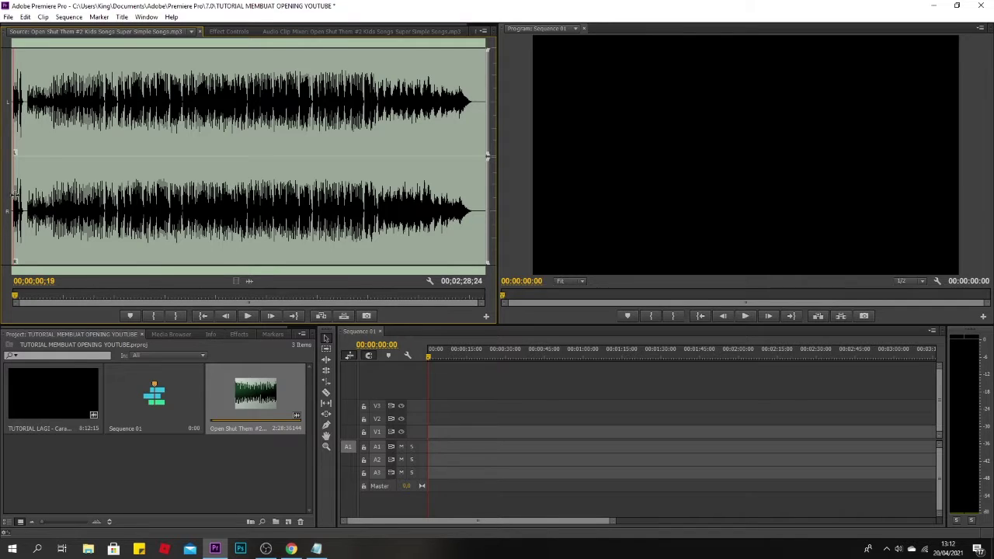
click(153, 315)
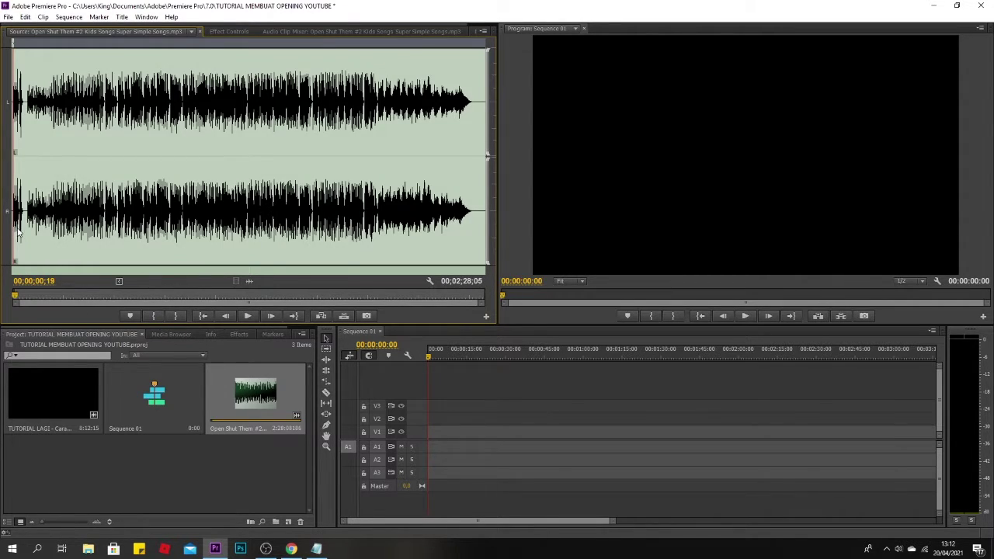
key(space)
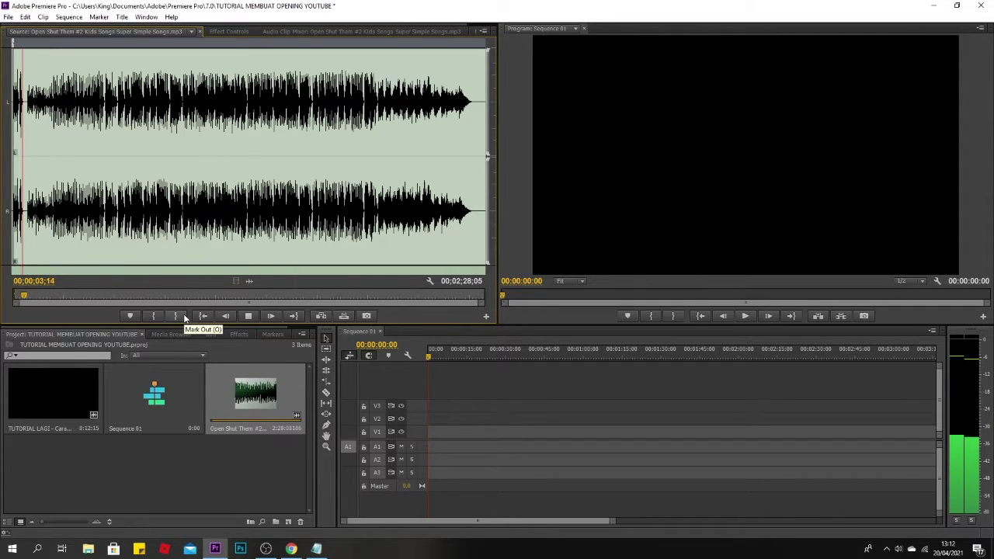
key(space)
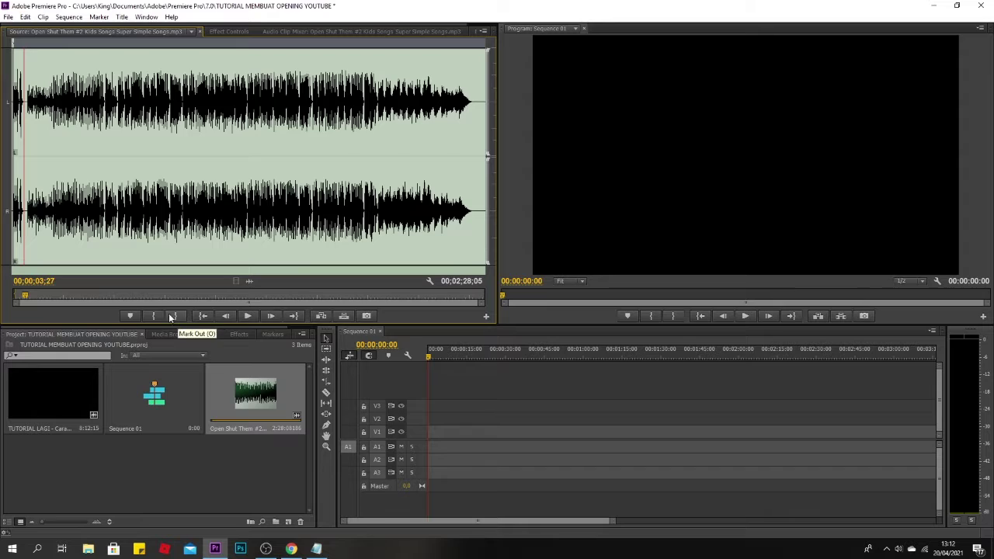
click(178, 314)
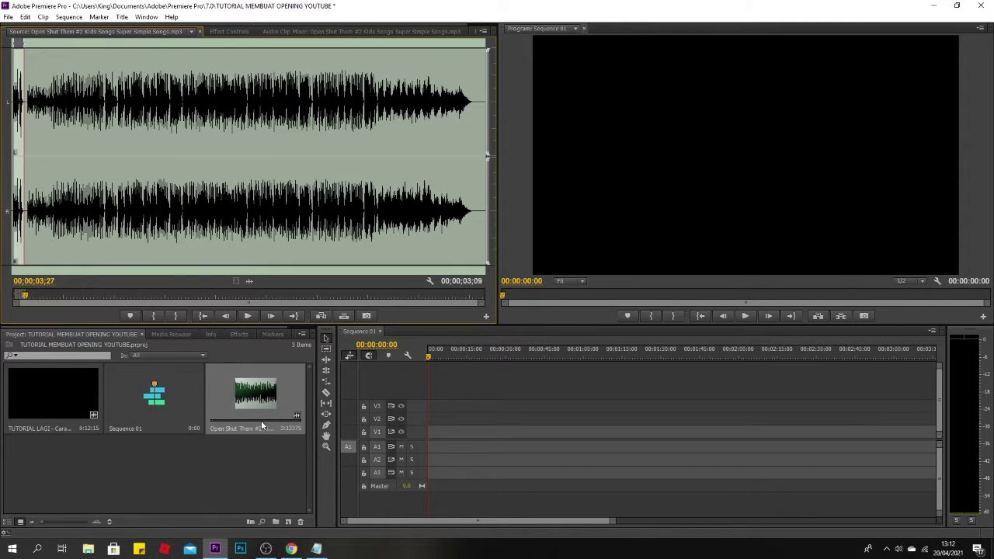
Step: Place the trimmed song at the start of A1, zoom the timeline, and enlarge A1 to show the waveform
drag(271, 410, 432, 451)
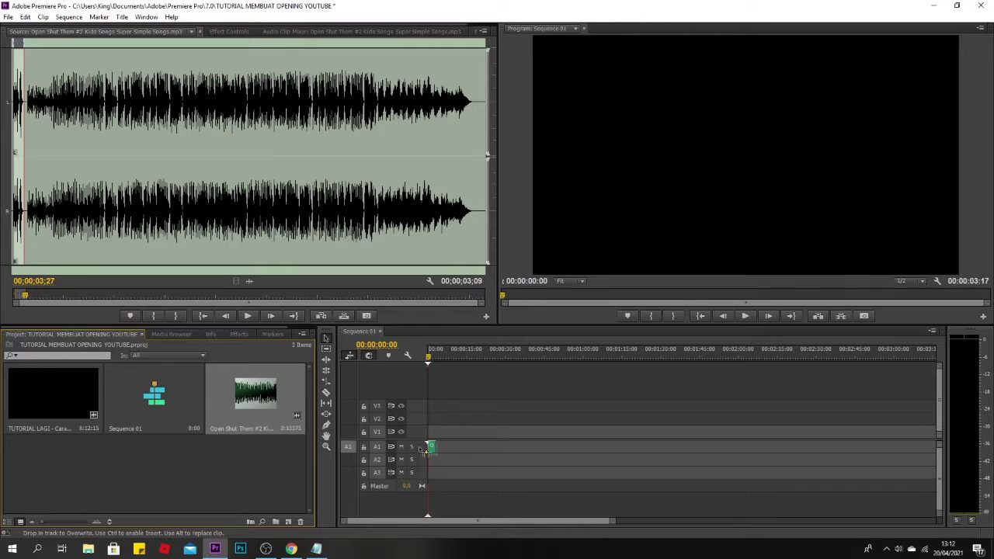
drag(433, 449, 433, 450)
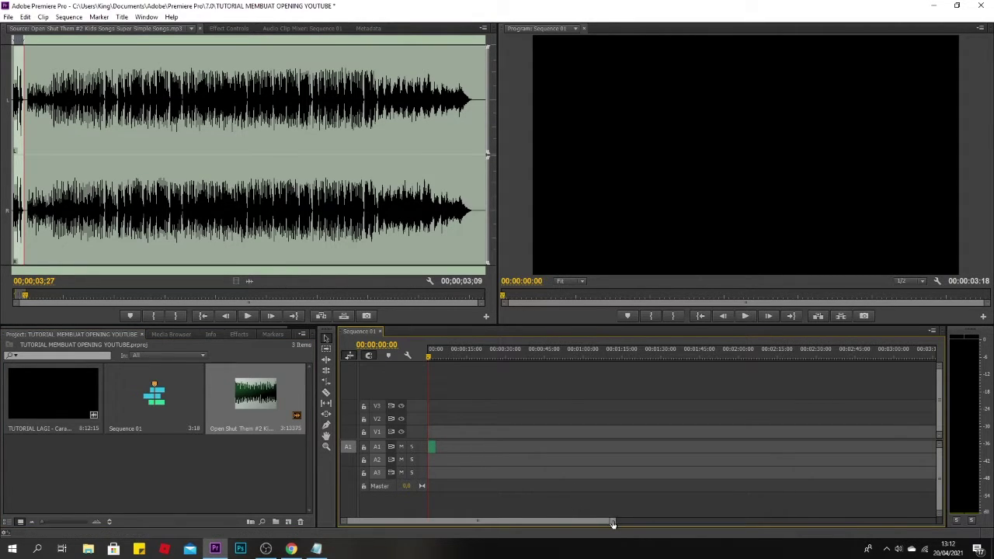
drag(615, 522, 427, 521)
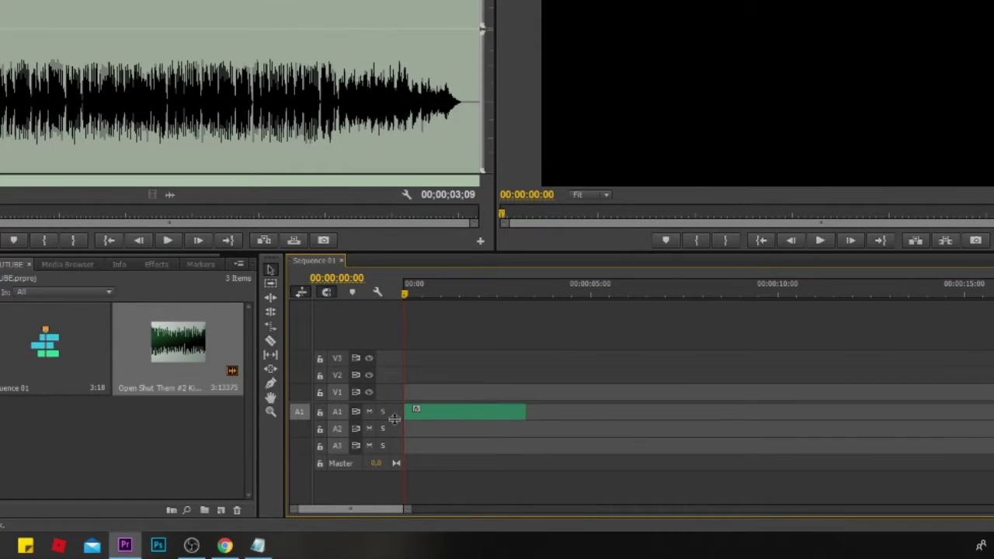
drag(394, 419, 394, 455)
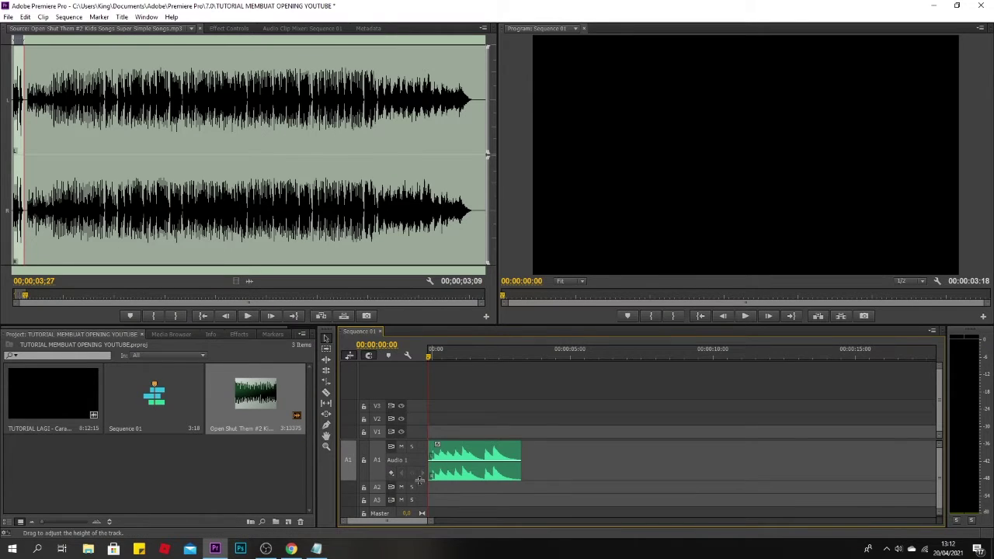
drag(419, 479, 419, 486)
drag(431, 520, 423, 520)
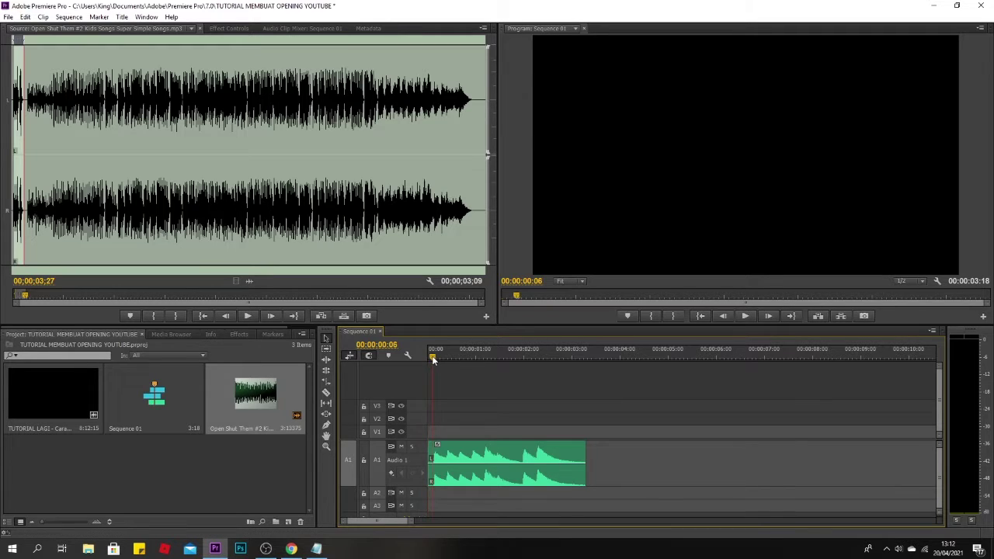
Step: Play and scrub through the song's opening seconds on the timeline
key(space)
drag(454, 370, 516, 394)
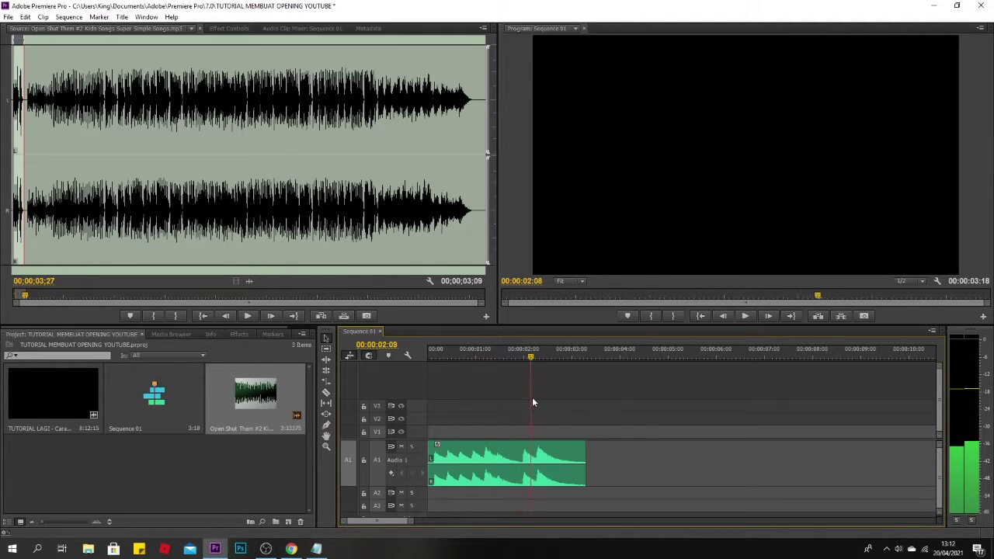
mouse_move(515, 395)
mouse_down()
mouse_move(510, 380)
mouse_move(450, 362)
mouse_move(497, 376)
mouse_move(408, 376)
mouse_up()
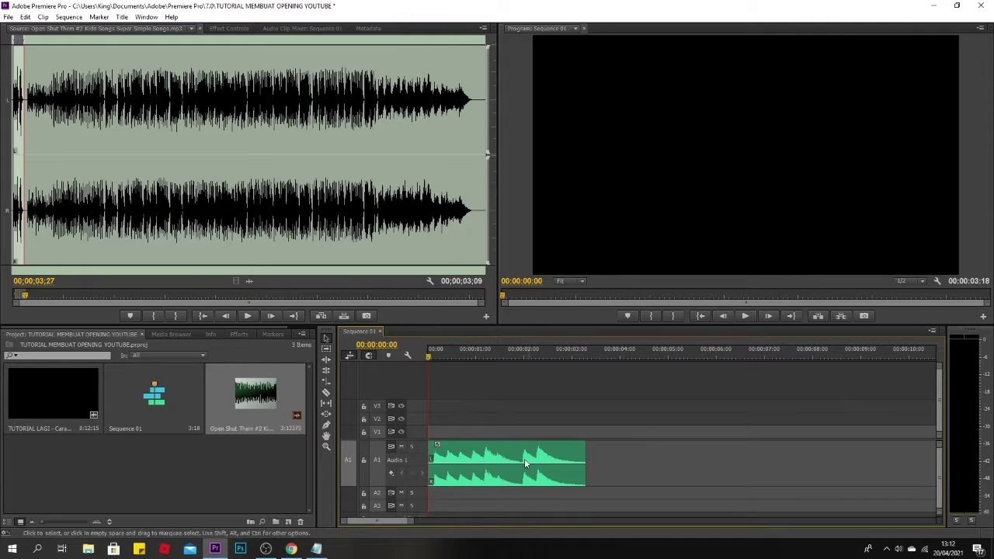
Step: Create two new title items, Title 01 and Title 02, with default settings
click(289, 522)
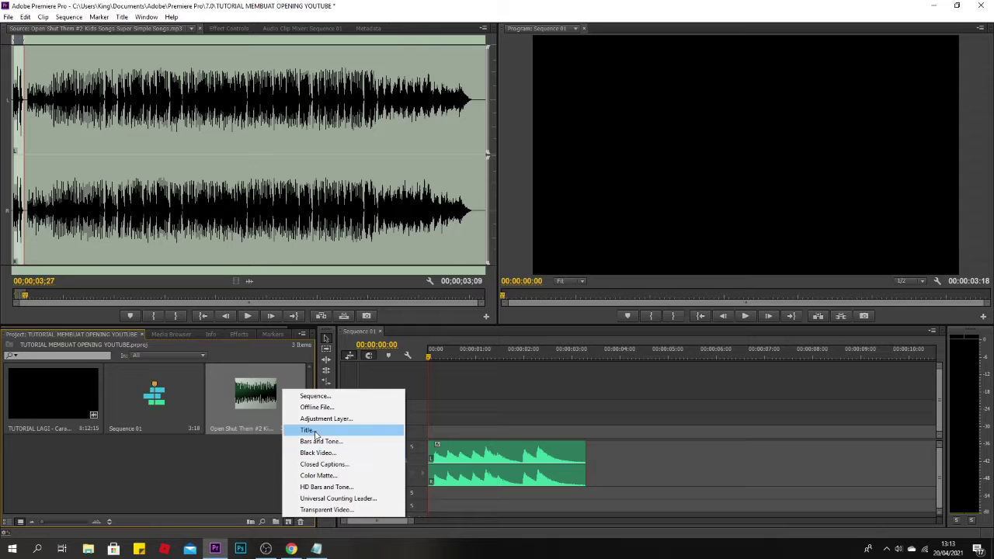
click(314, 432)
click(525, 320)
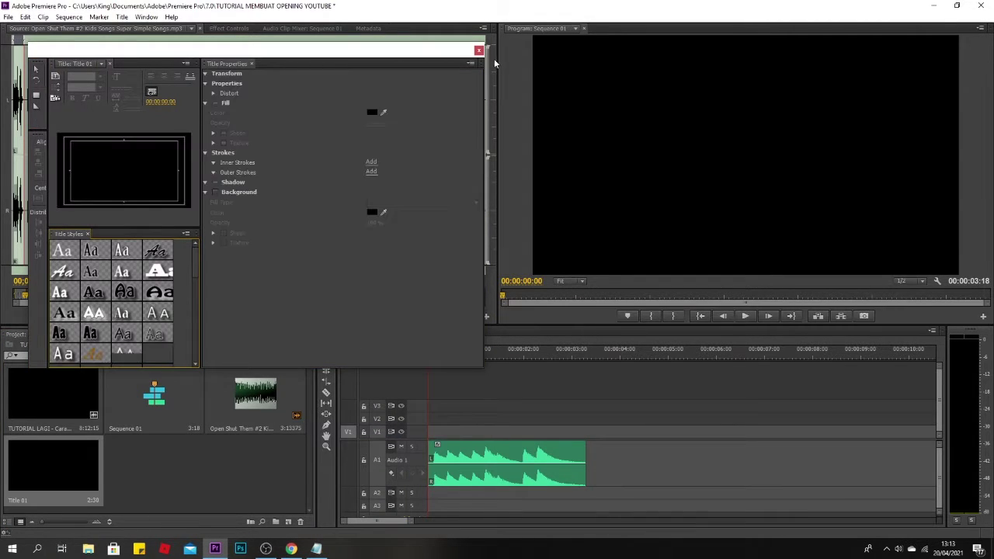
click(273, 496)
click(289, 522)
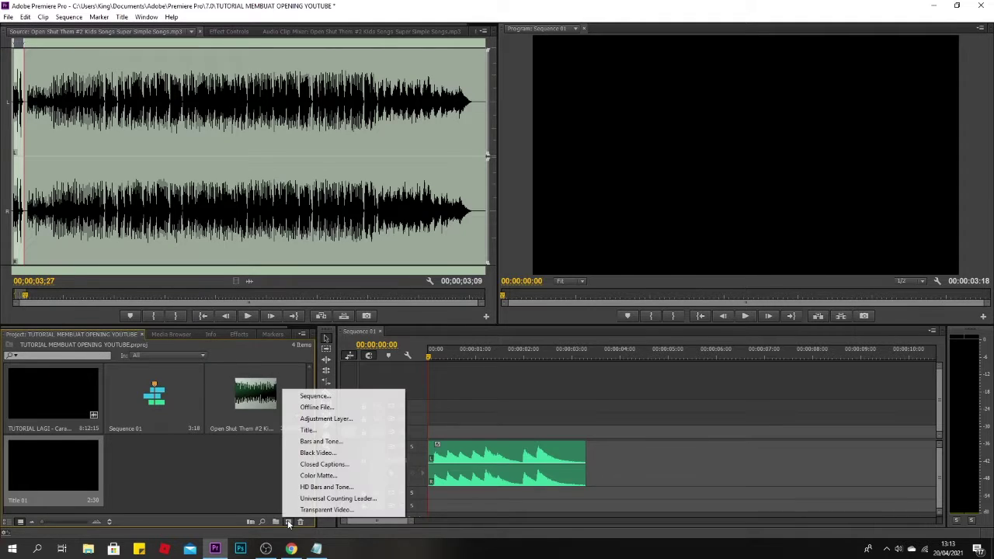
click(309, 431)
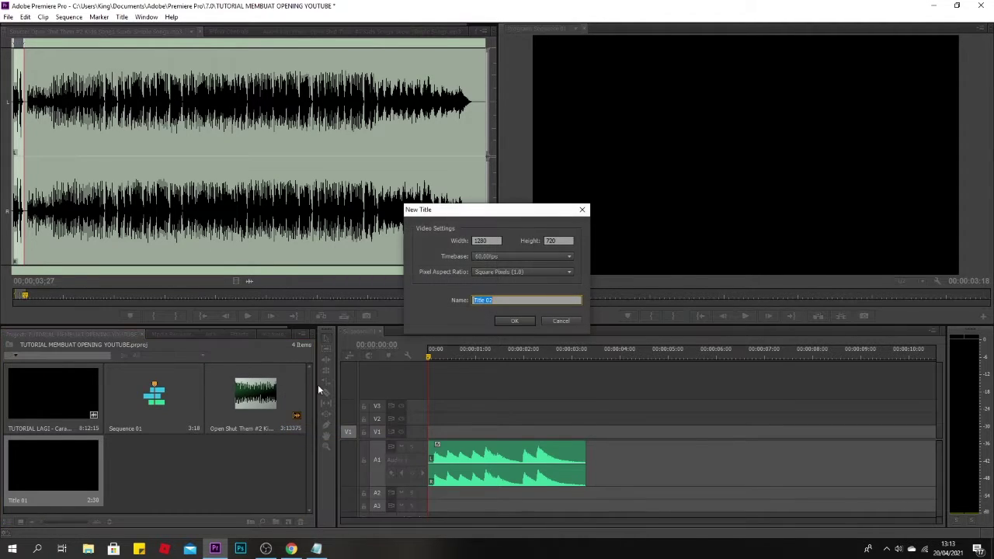
click(519, 320)
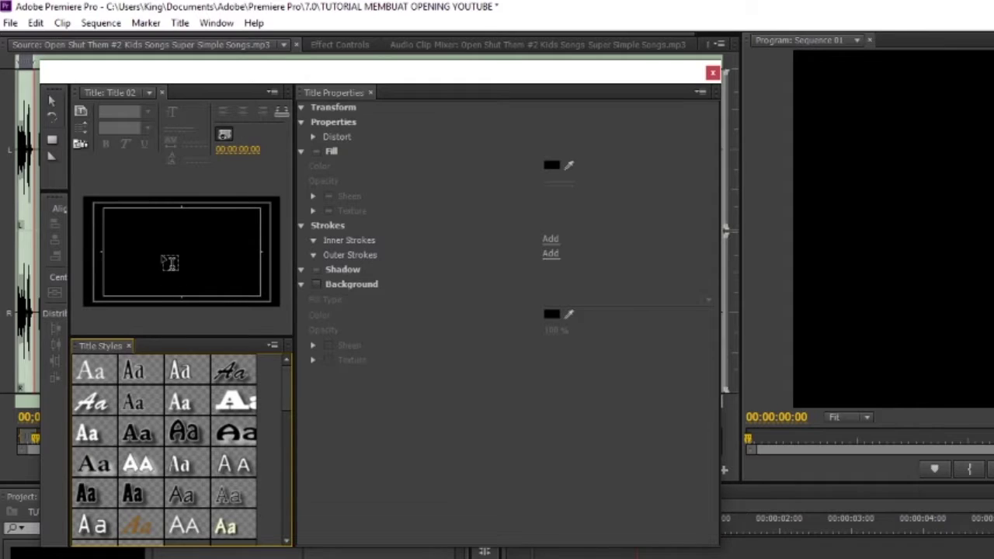
Step: In Title 02, type the title text in DK Lemon Yellow Sun at size 166, centre it, and close the Titler
click(163, 245)
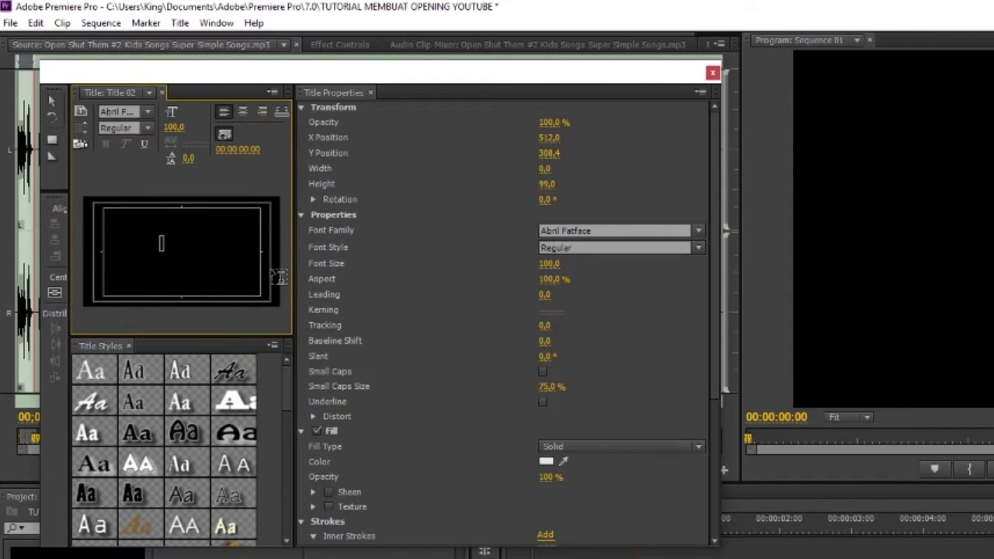
text(TL)
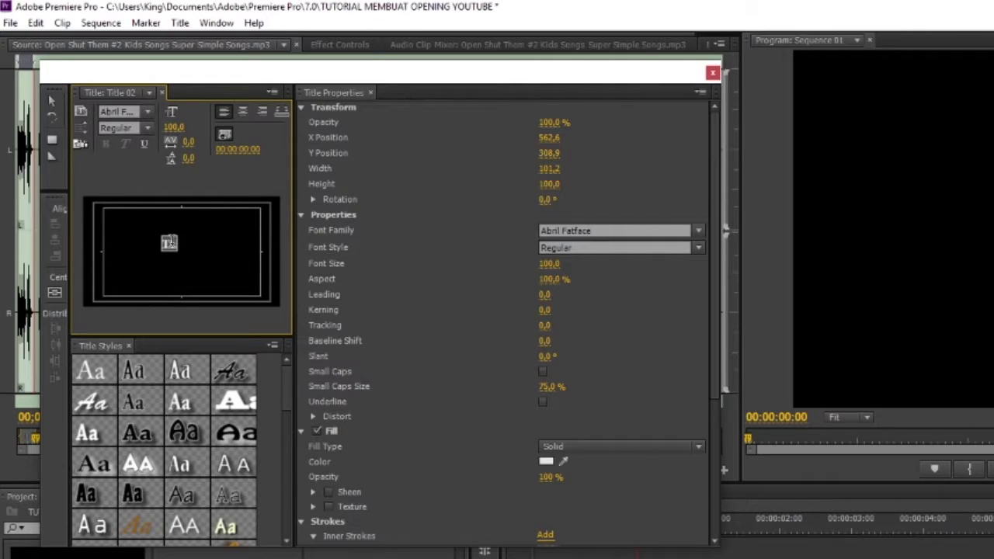
click(121, 114)
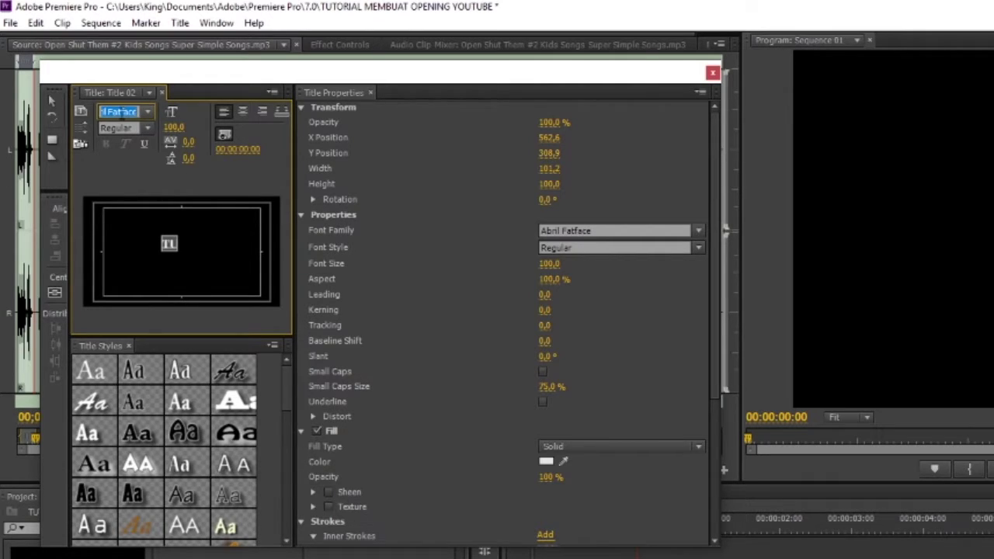
text(DCLemon)
key(Return)
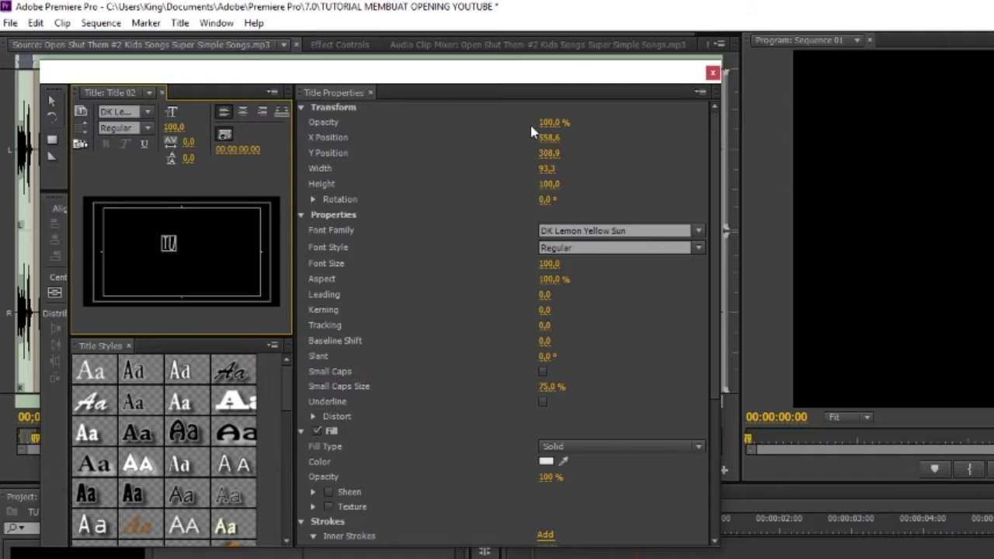
click(550, 122)
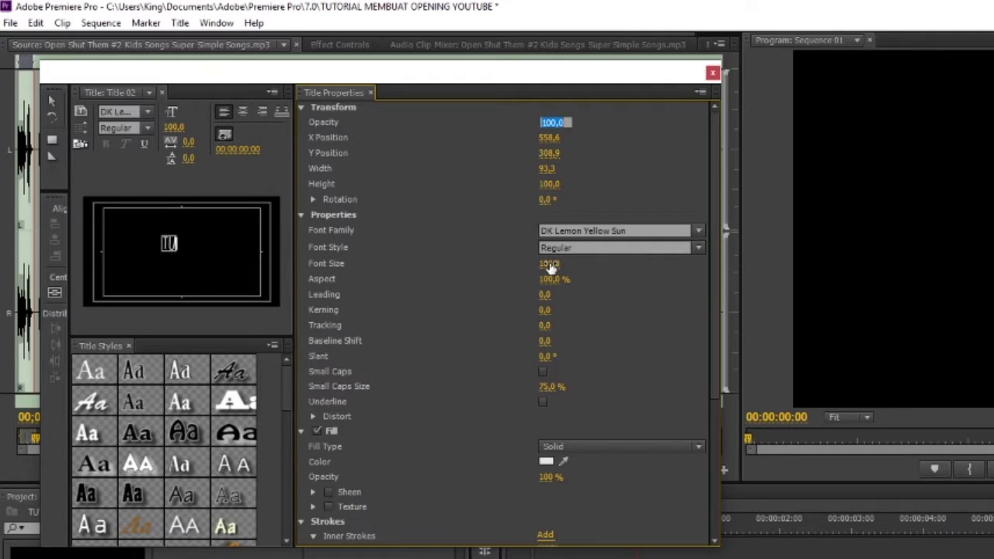
drag(549, 265, 590, 265)
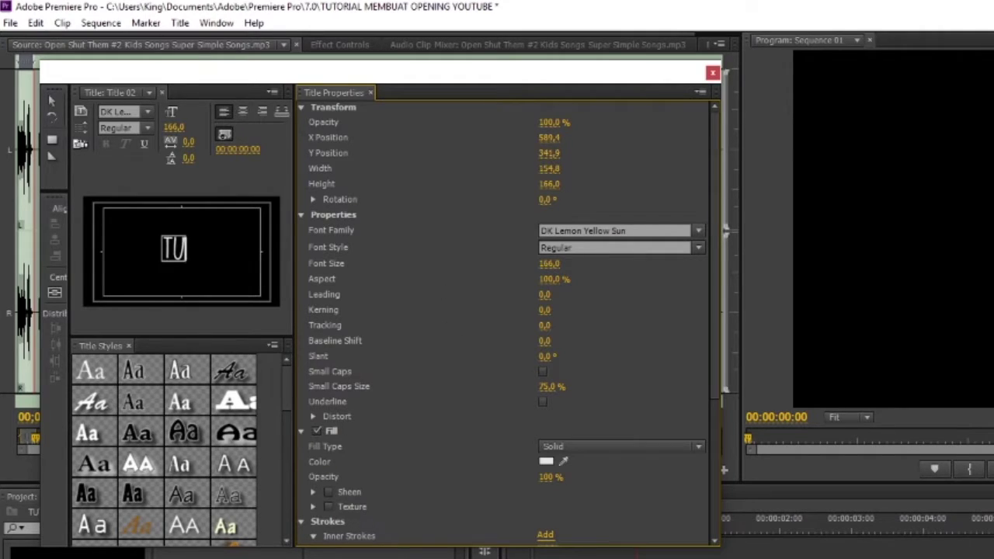
click(51, 101)
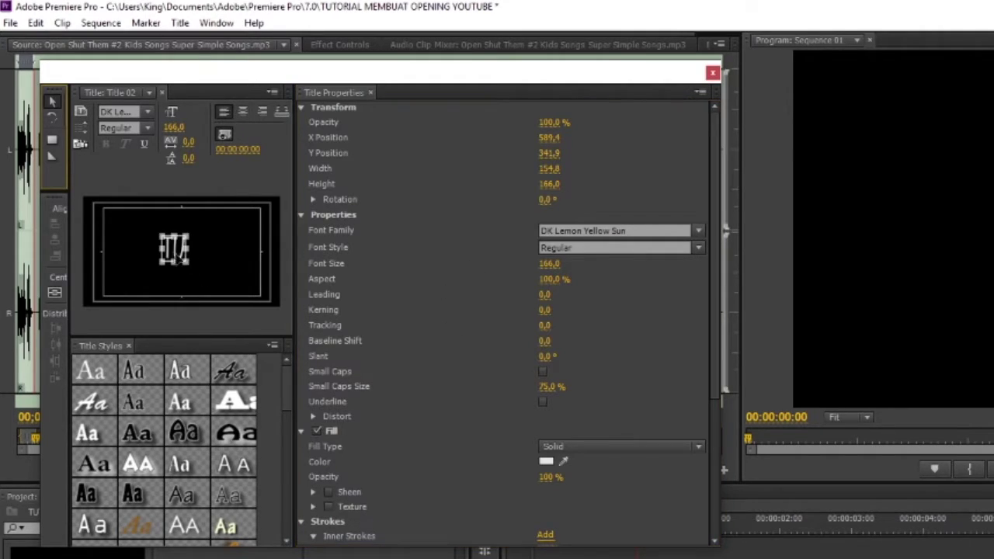
drag(178, 257, 182, 255)
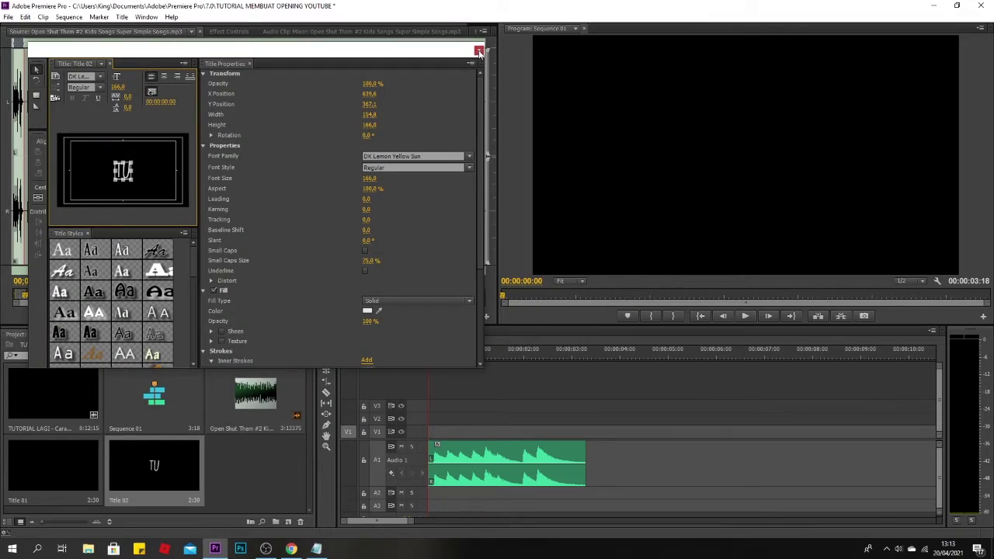
click(712, 73)
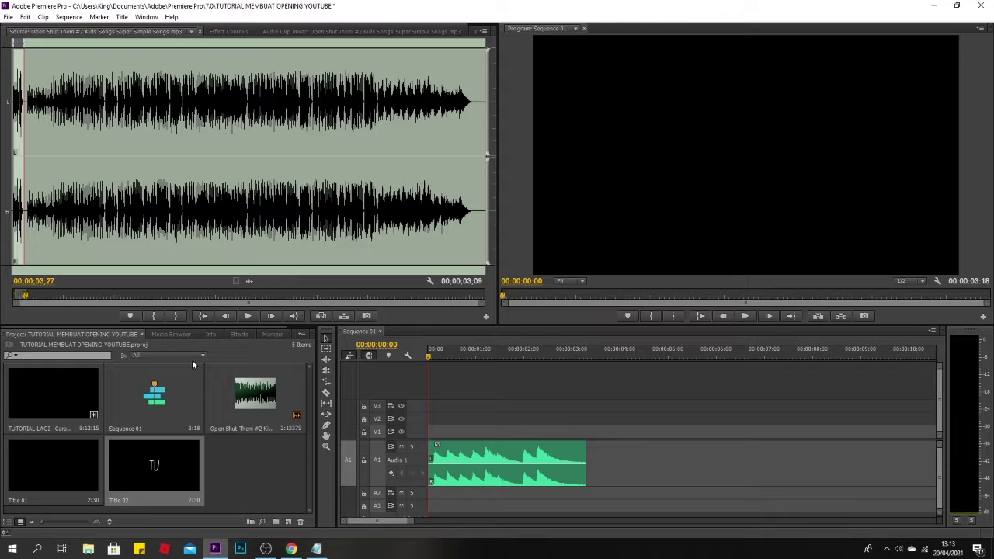
Step: Place Title 02 at the start of track V1, above the song
drag(142, 495, 438, 440)
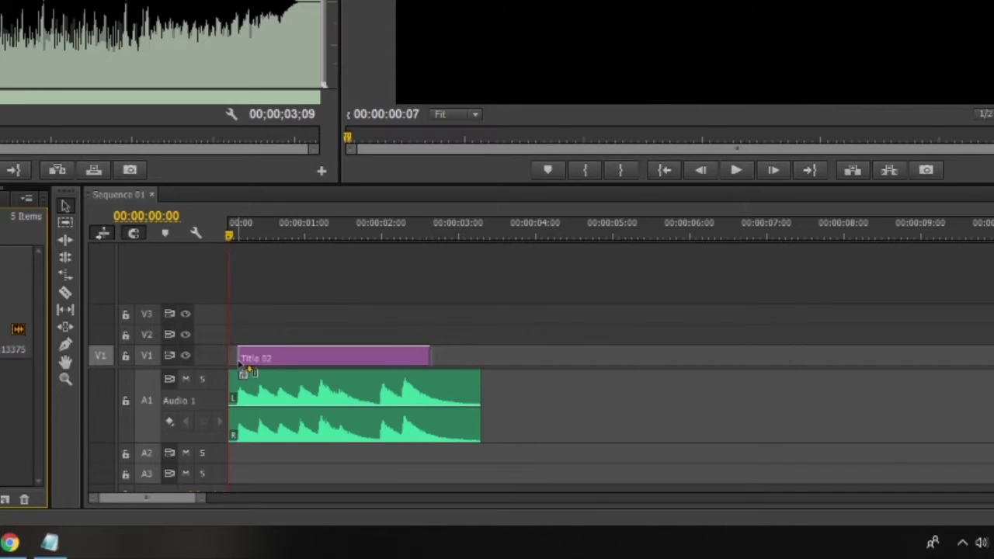
drag(245, 372, 244, 370)
drag(230, 230, 236, 230)
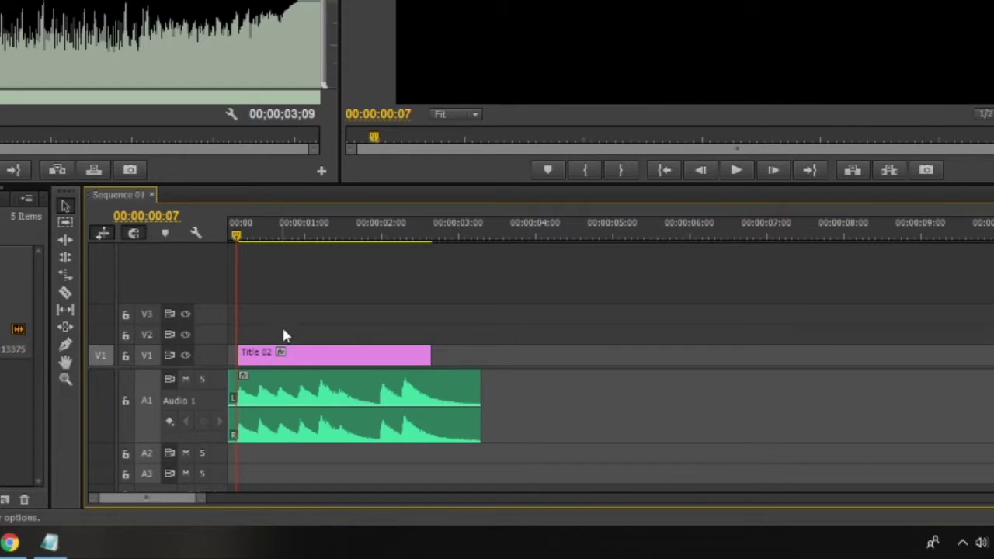
click(280, 354)
click(257, 359)
drag(270, 360, 265, 363)
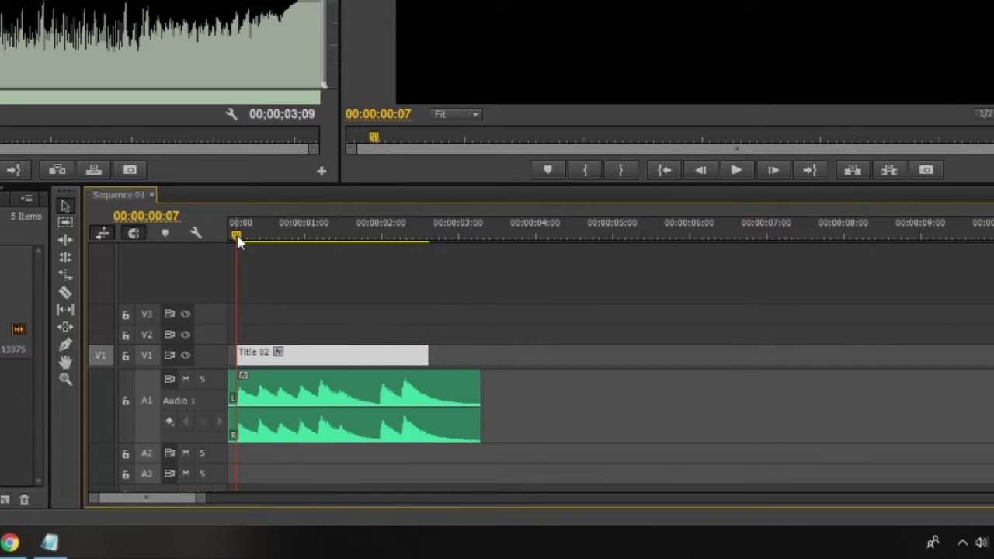
Step: Trim Title 02's end down to a brief clip of about 16 frames
drag(238, 241, 260, 247)
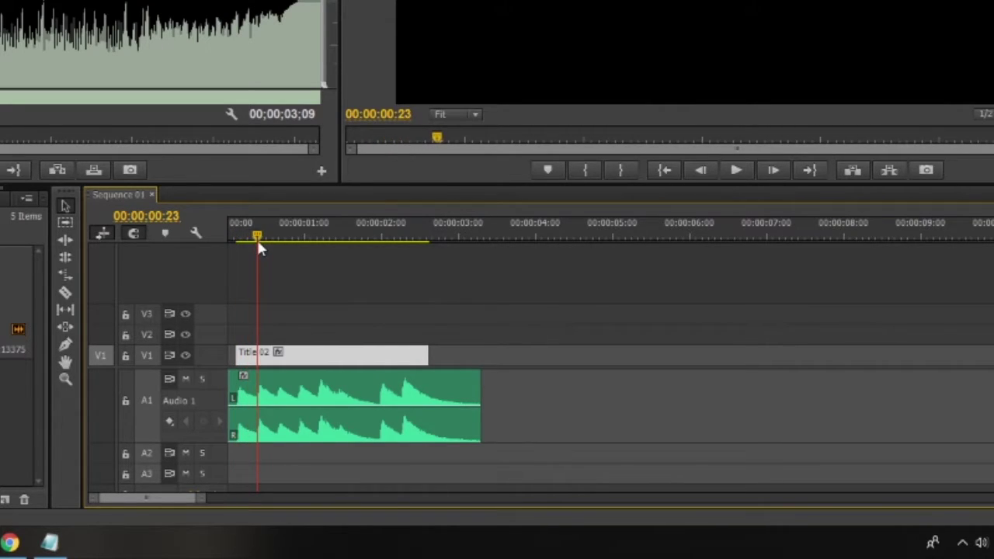
drag(426, 355, 258, 353)
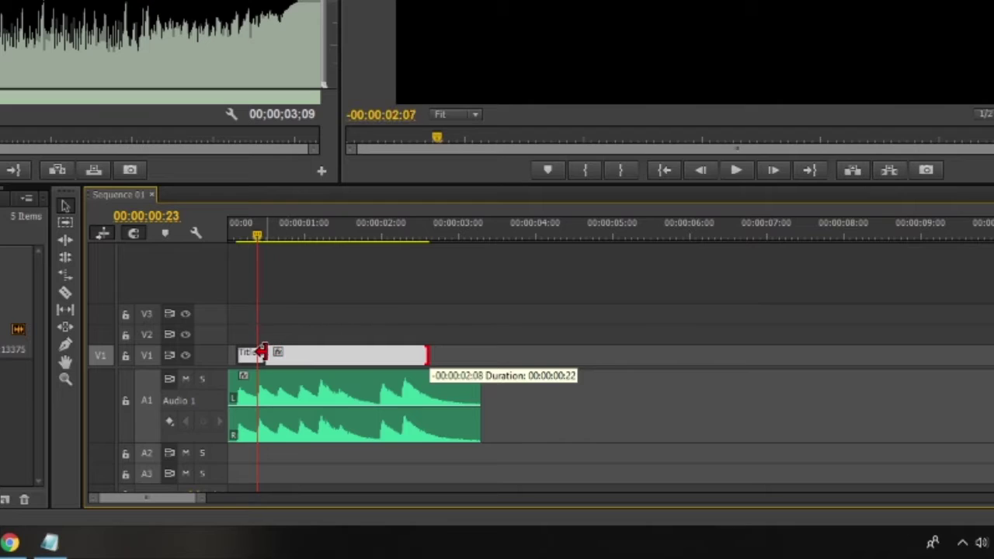
drag(260, 354, 349, 355)
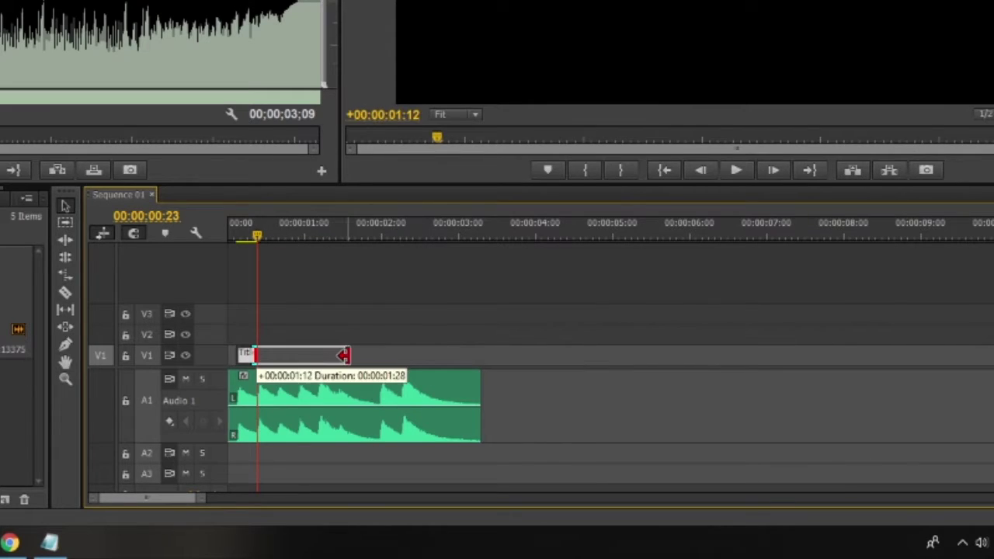
click(375, 300)
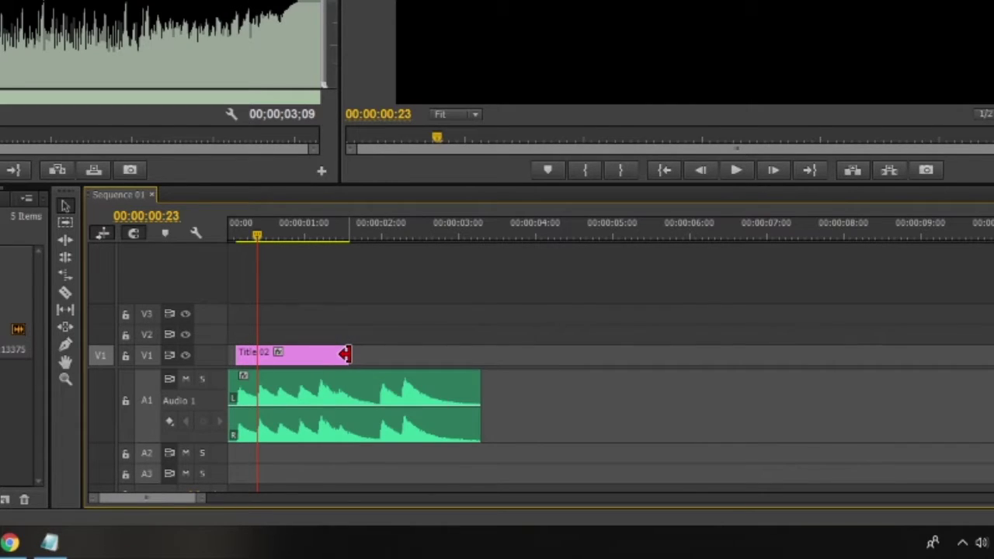
drag(344, 354, 255, 353)
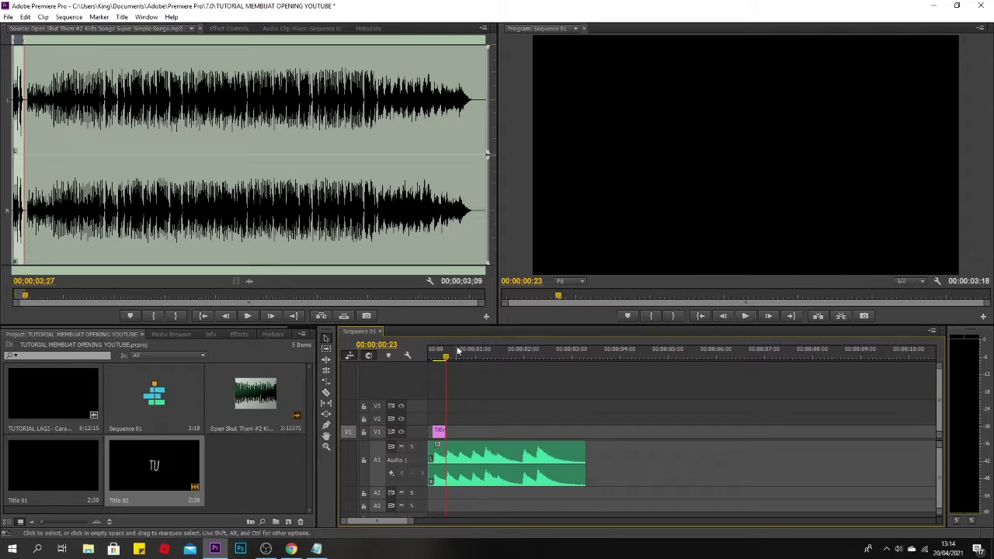
Step: Preview the sequence, duplicate the TU title in the bin, and change the copy's text to TO
key(space)
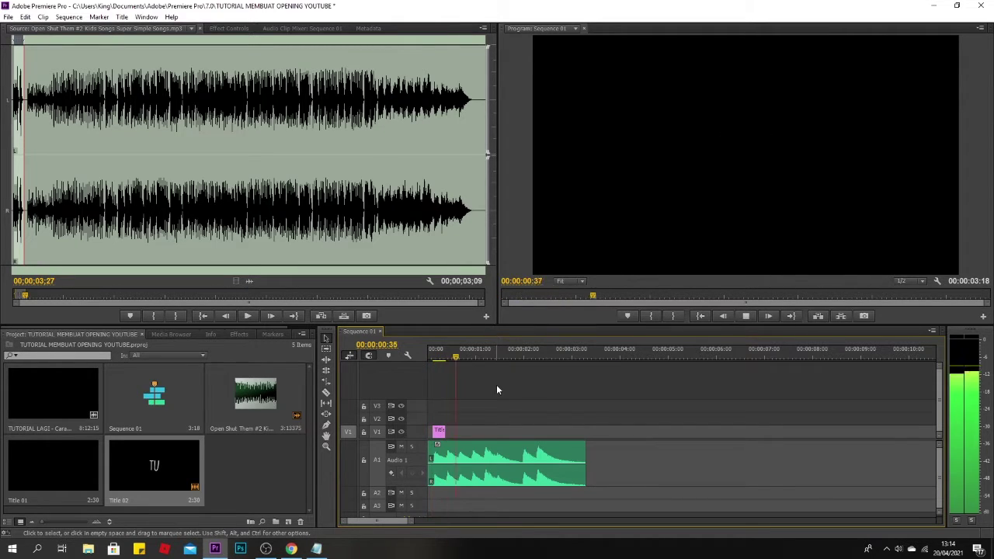
key(space)
click(144, 466)
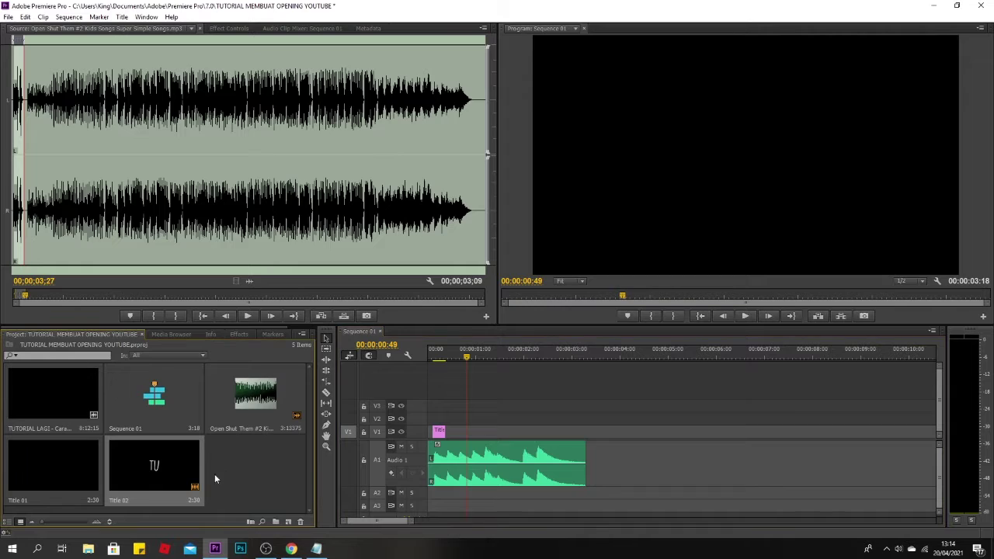
right_click(163, 474)
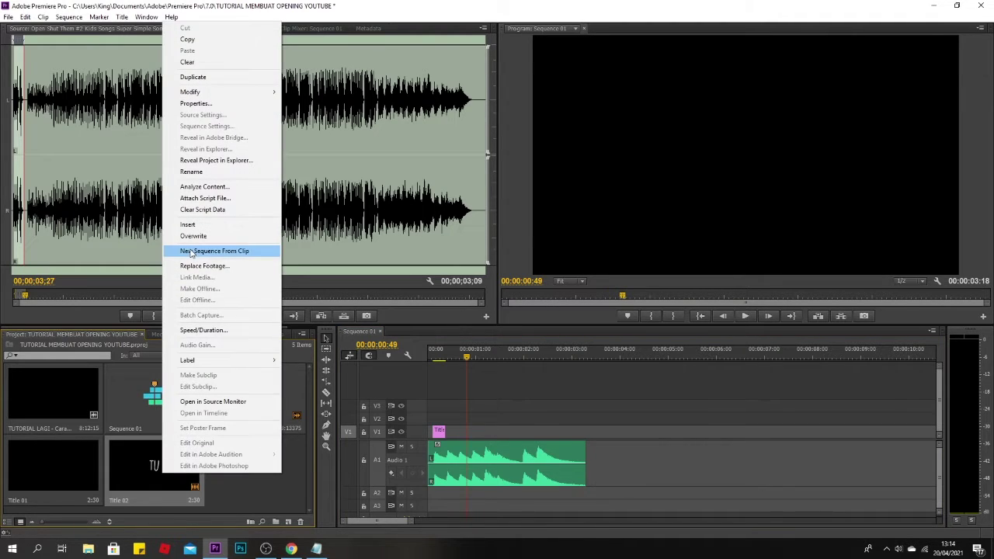
click(187, 39)
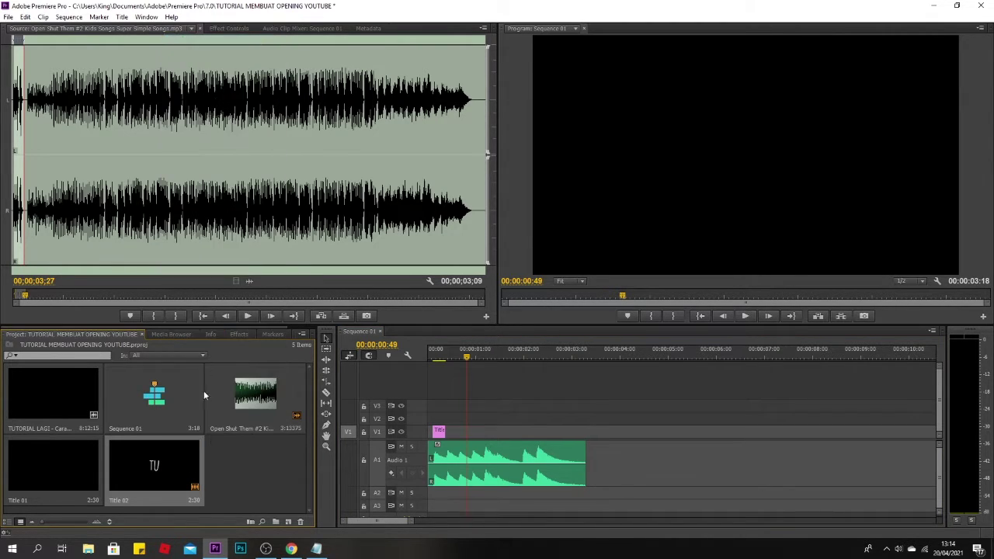
right_click(236, 482)
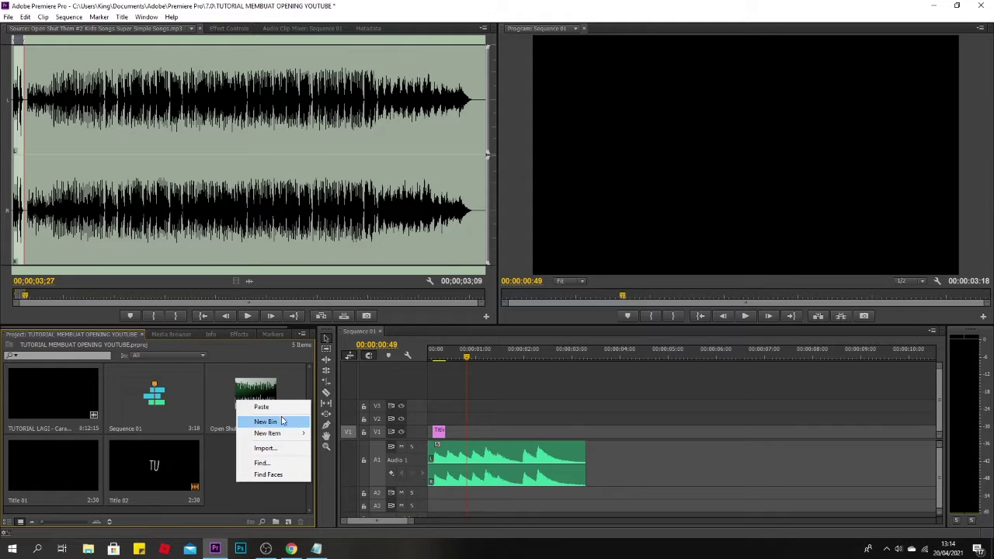
click(261, 407)
double_click(260, 466)
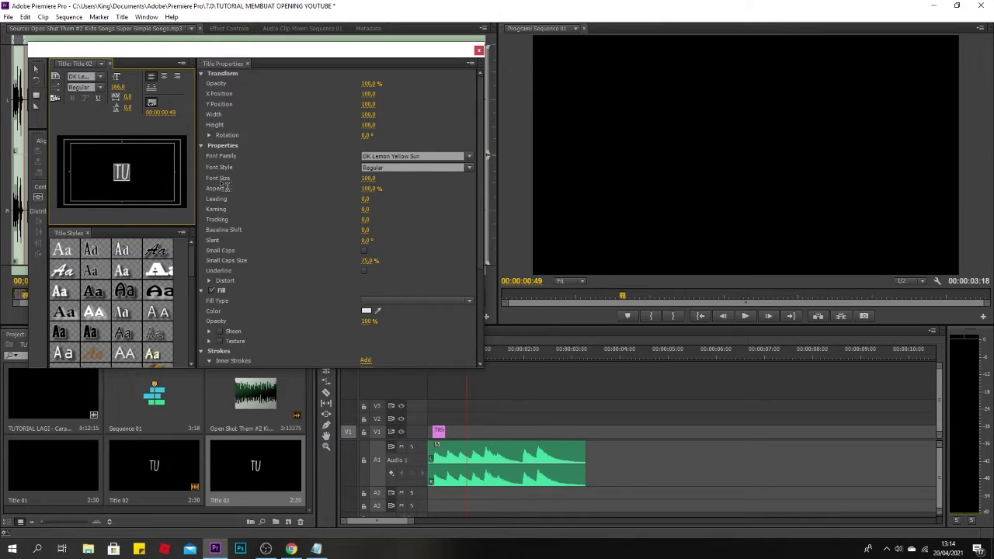
text(TO)
click(478, 51)
Step: Place the TO title on V1 after TU and trim it to end at 00:00:00:39
drag(259, 472, 531, 429)
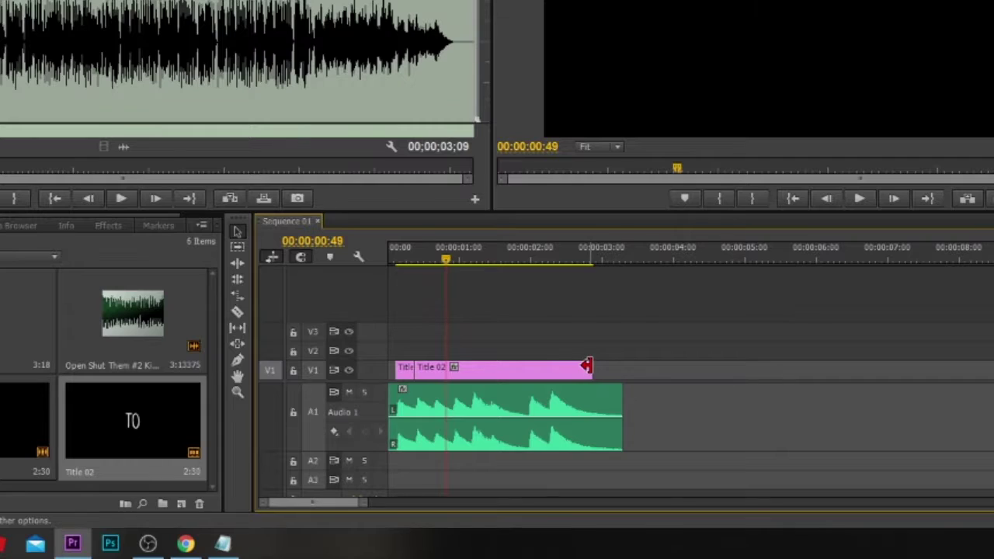
click(465, 358)
drag(444, 258, 434, 258)
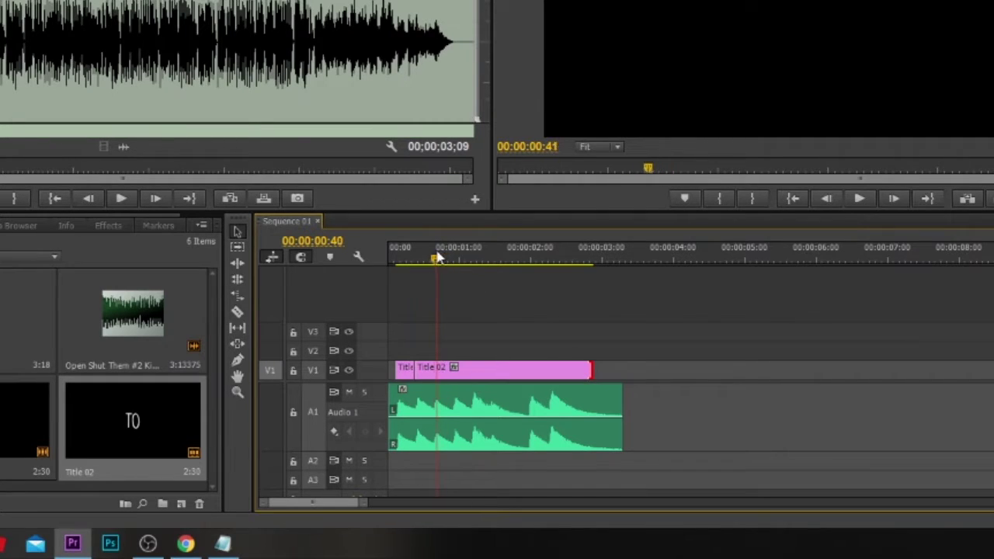
drag(590, 370, 436, 364)
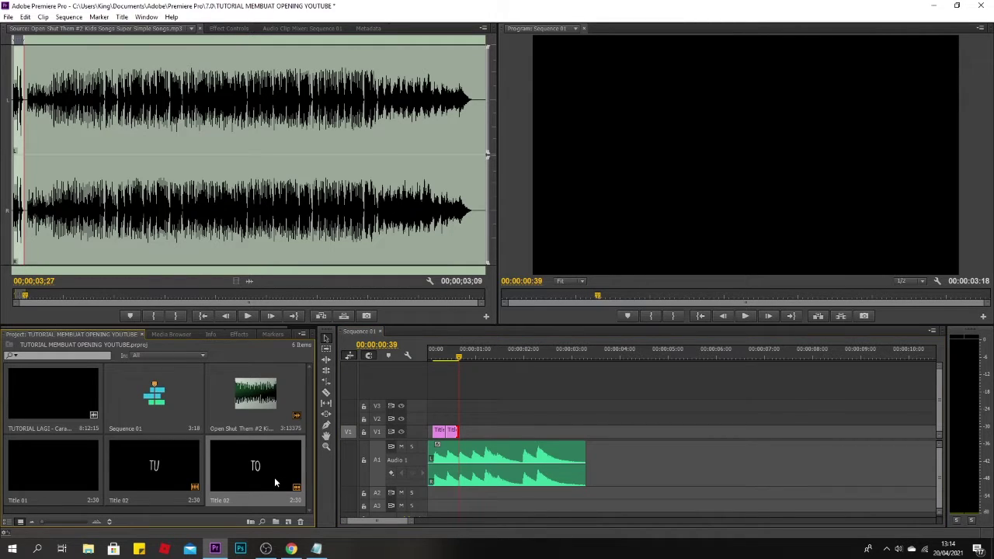
Step: Duplicate the title as RI, place it after TO on V1, and trim it short
key(ctrl+c)
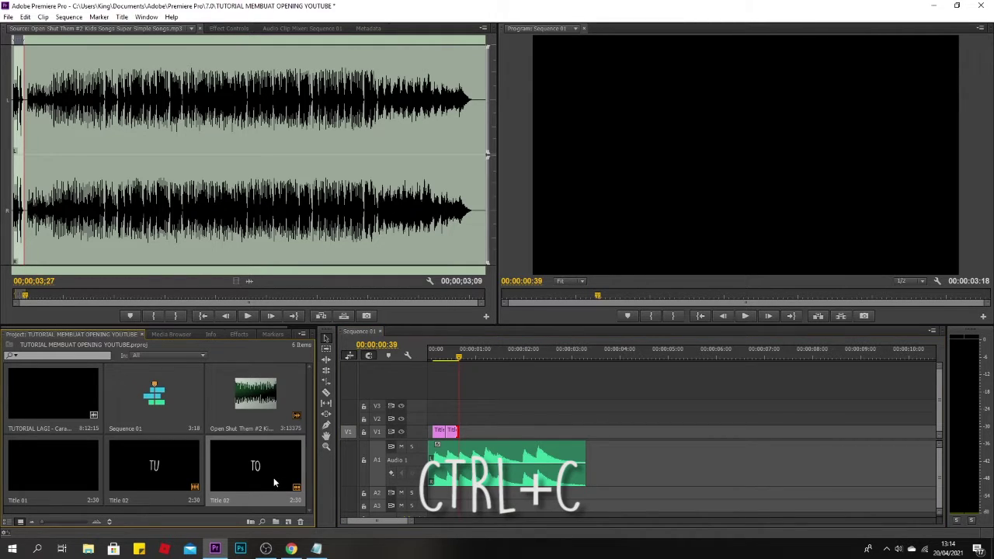
key(ctrl+v)
double_click(62, 482)
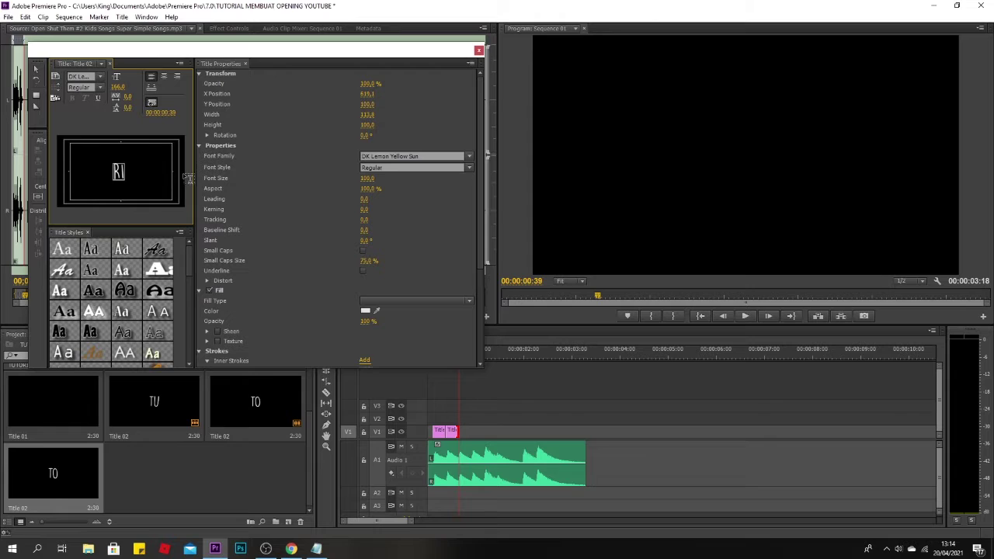
click(479, 51)
drag(60, 483, 465, 435)
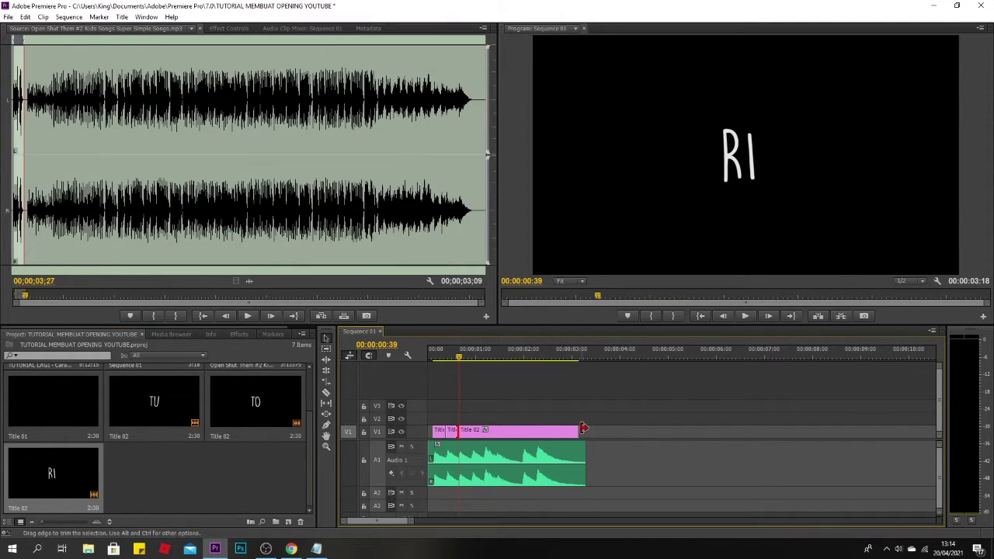
drag(580, 429, 475, 430)
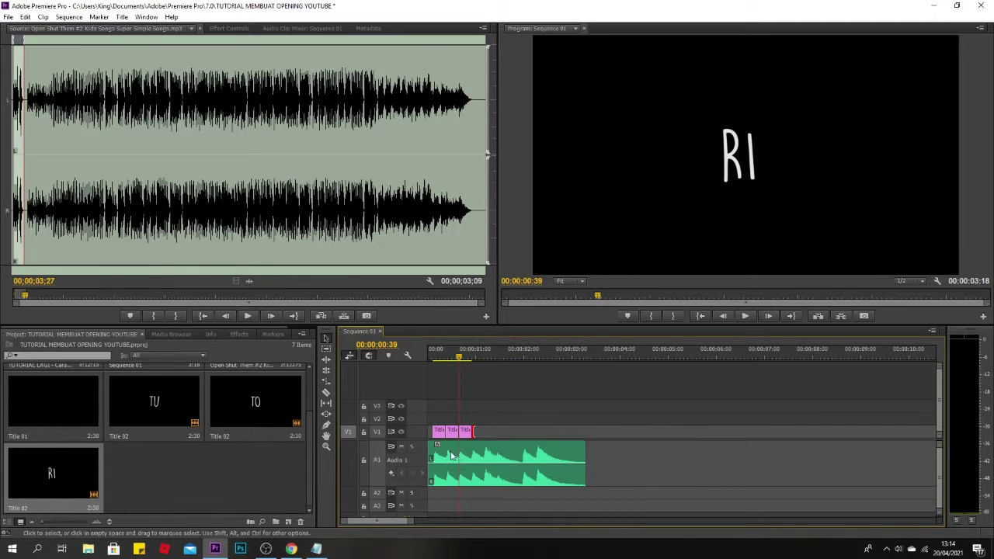
Step: Duplicate the title as AL and place it on V1 after RI
key(ctrl+c)
key(ctrl+v)
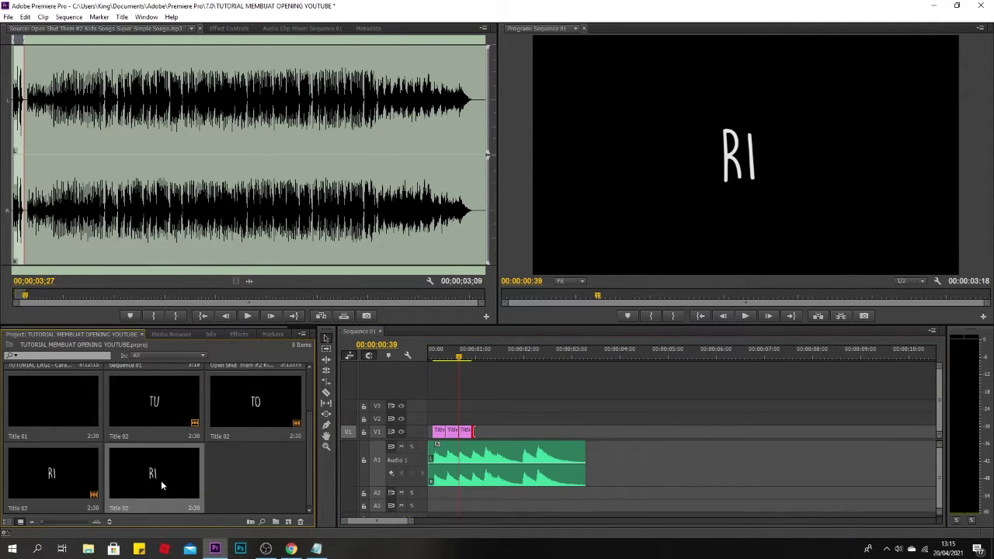
double_click(164, 480)
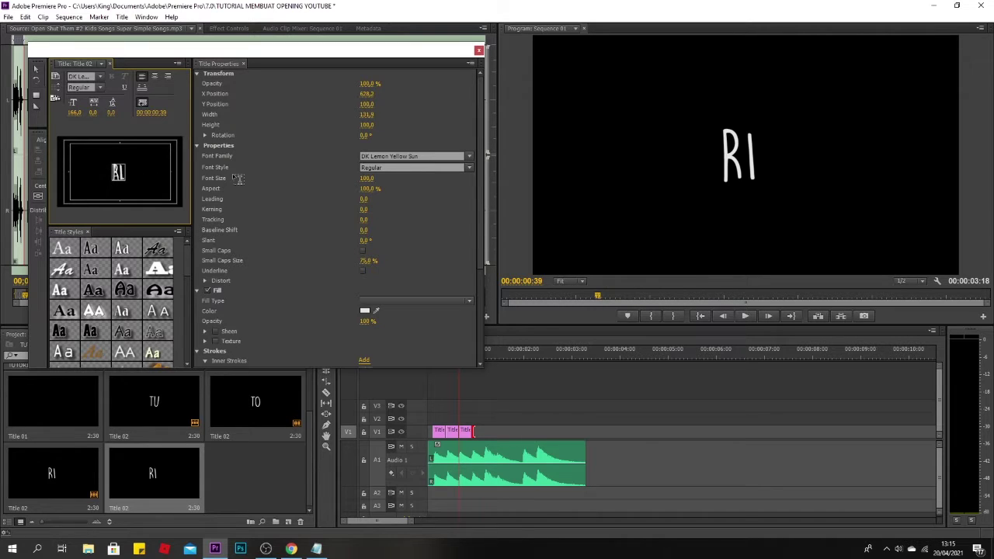
click(479, 51)
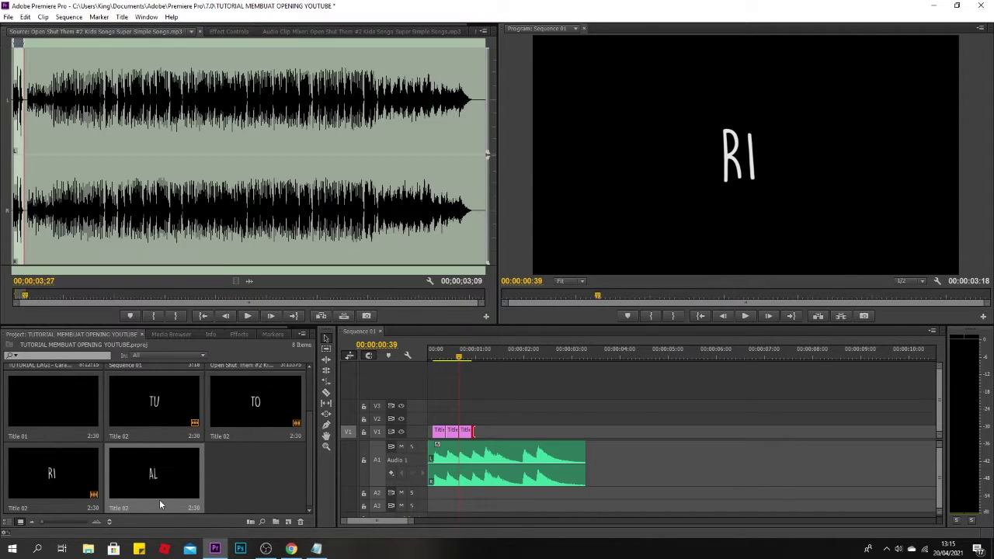
drag(137, 476, 477, 437)
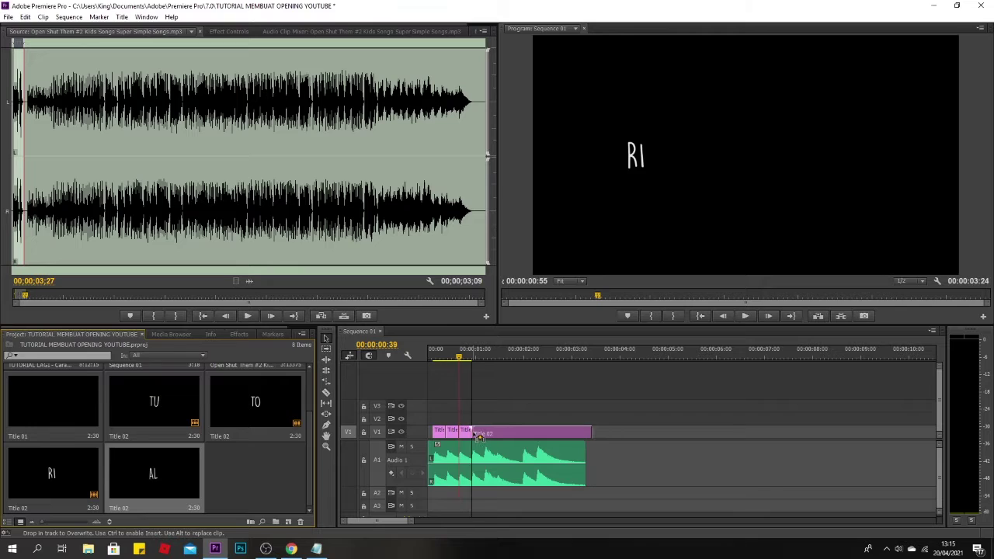
drag(459, 356, 428, 358)
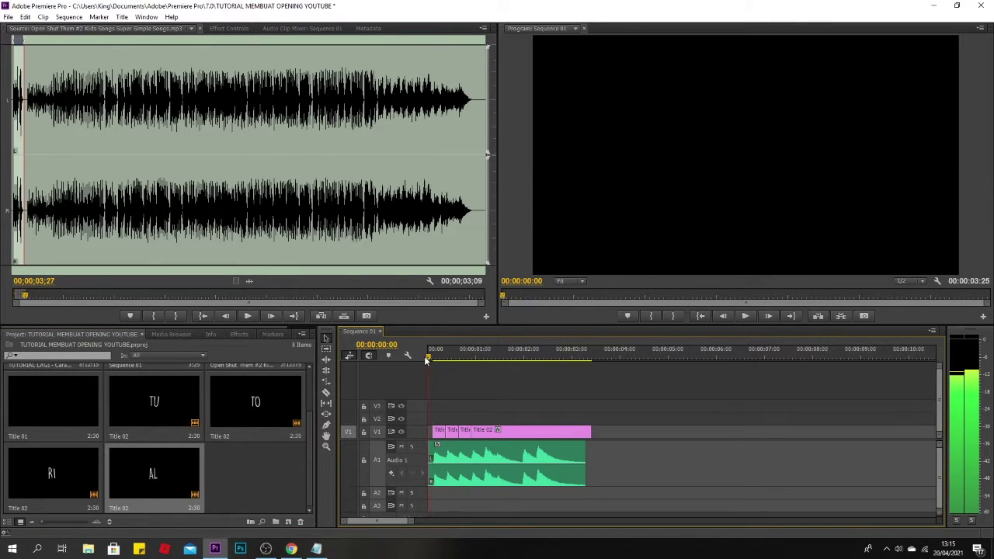
Step: Preview the sequence and trim the AL clip's end back to 00:00:01:10
key(space)
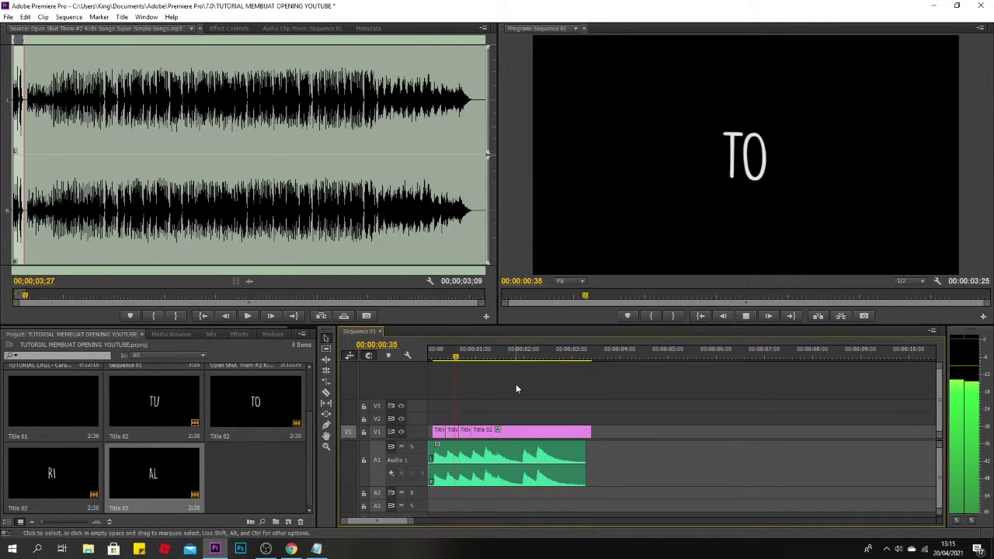
key(space)
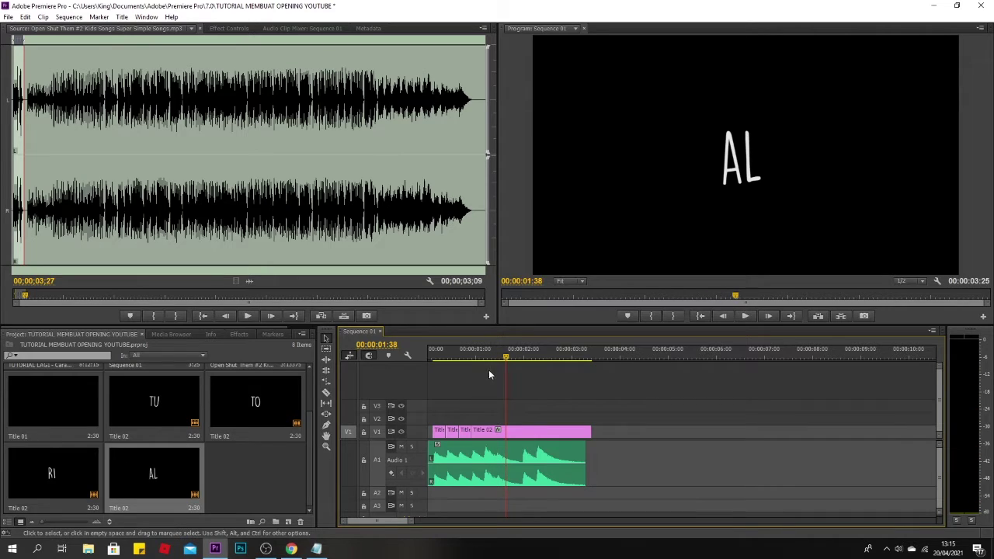
drag(490, 356, 483, 355)
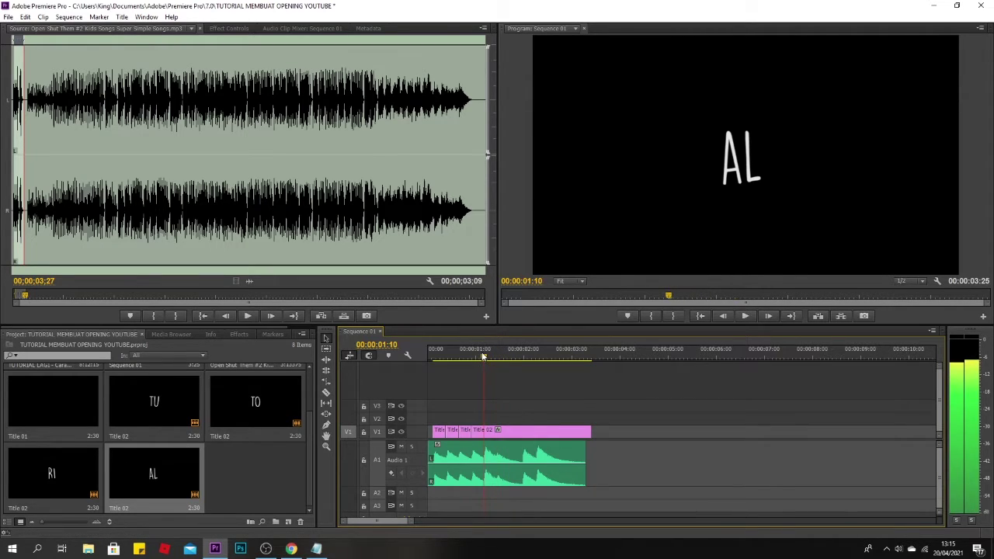
drag(592, 430, 484, 430)
Step: Duplicate AL as an LA title, place it after AL on V1, and trim it short
click(173, 476)
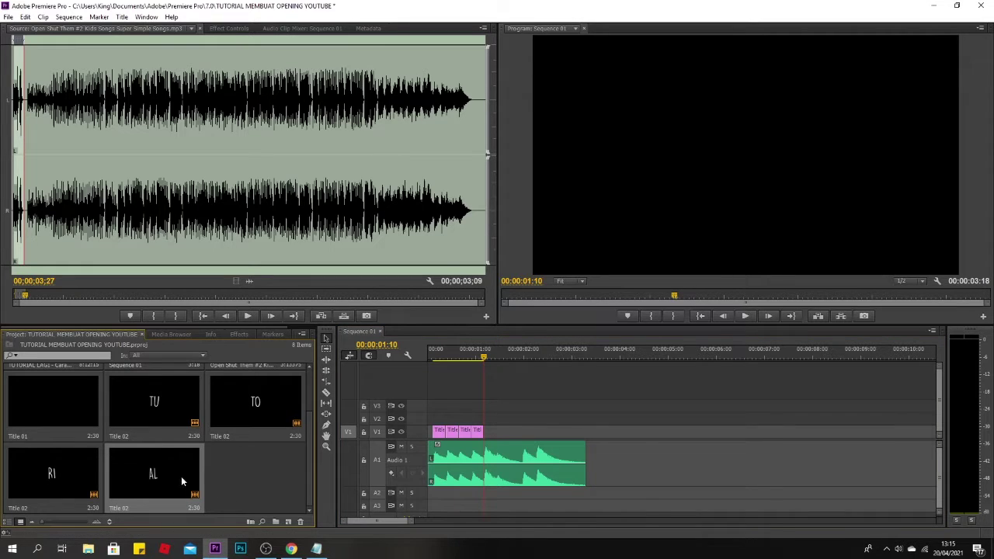
key(ctrl+c)
key(ctrl+v)
double_click(249, 473)
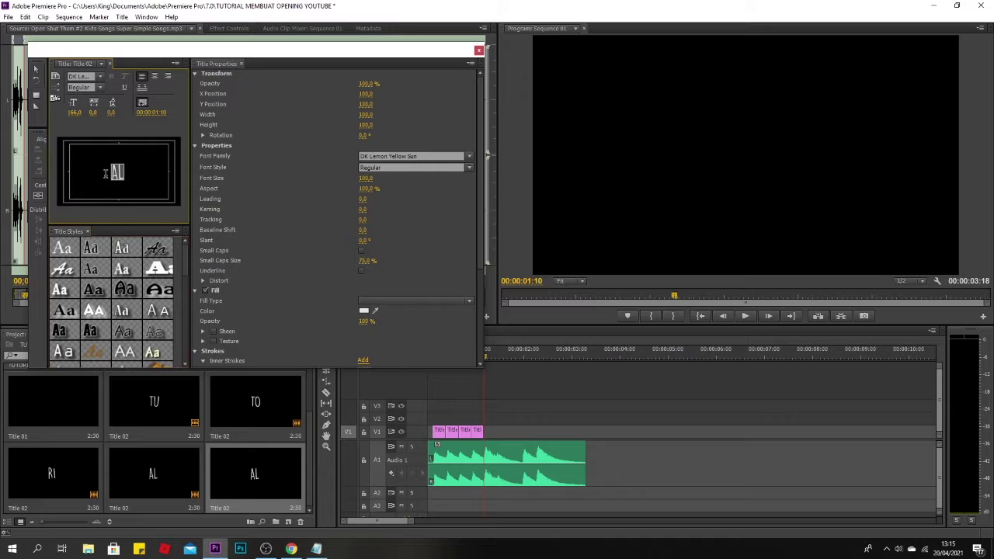
text(LA)
drag(252, 475, 487, 439)
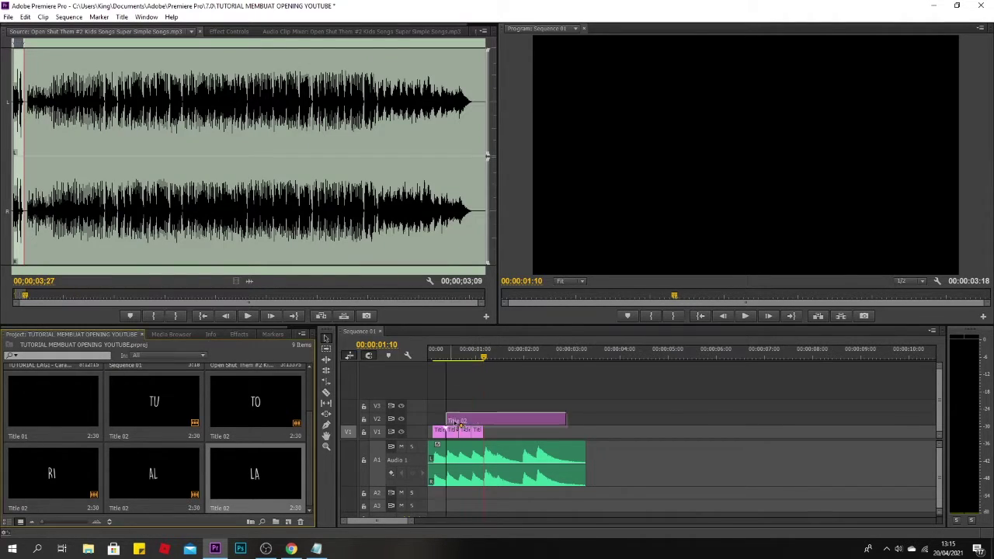
drag(605, 431, 500, 431)
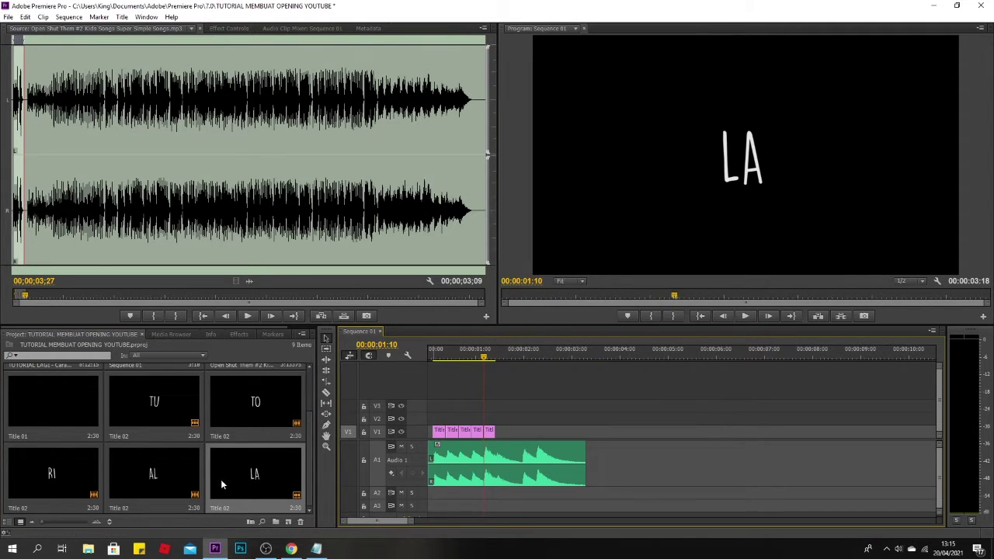
Step: Duplicate the LA title as GI, place it after LA on V1, and trim its end
key(ctrl+c)
key(ctrl+v)
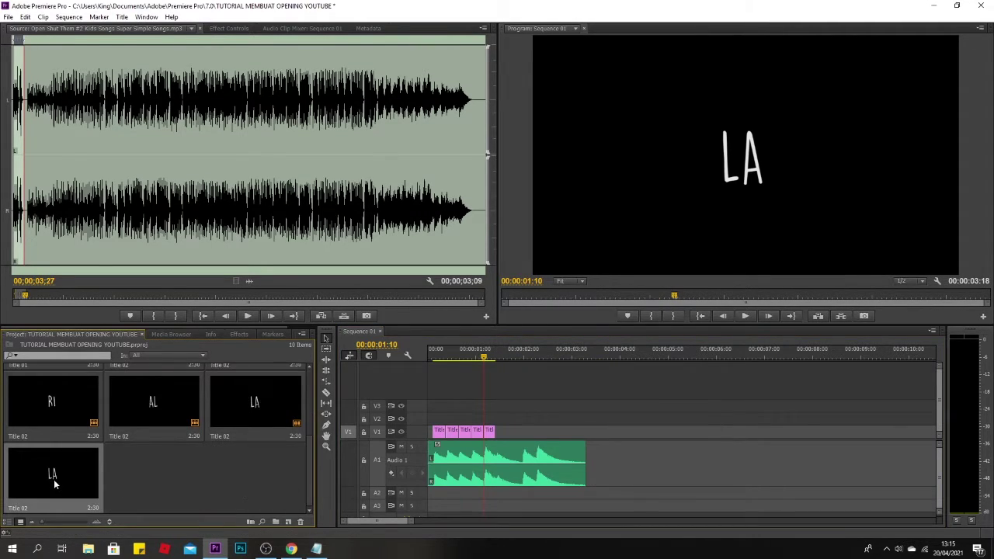
double_click(54, 482)
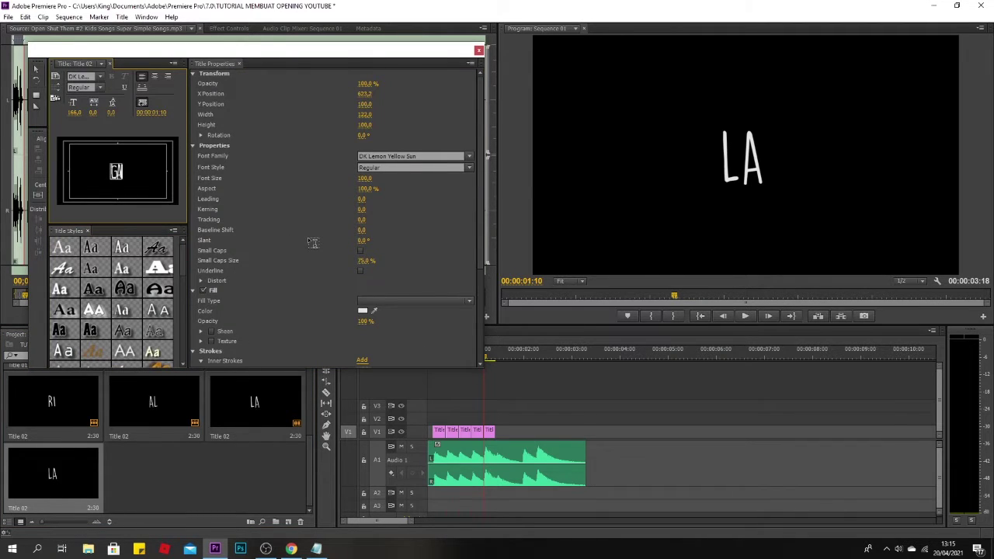
click(479, 49)
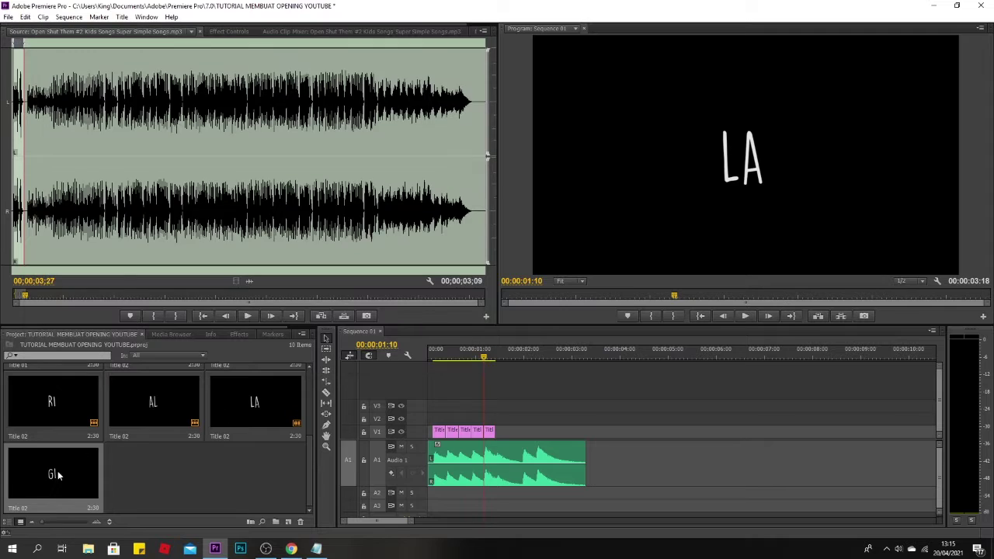
drag(52, 474, 497, 432)
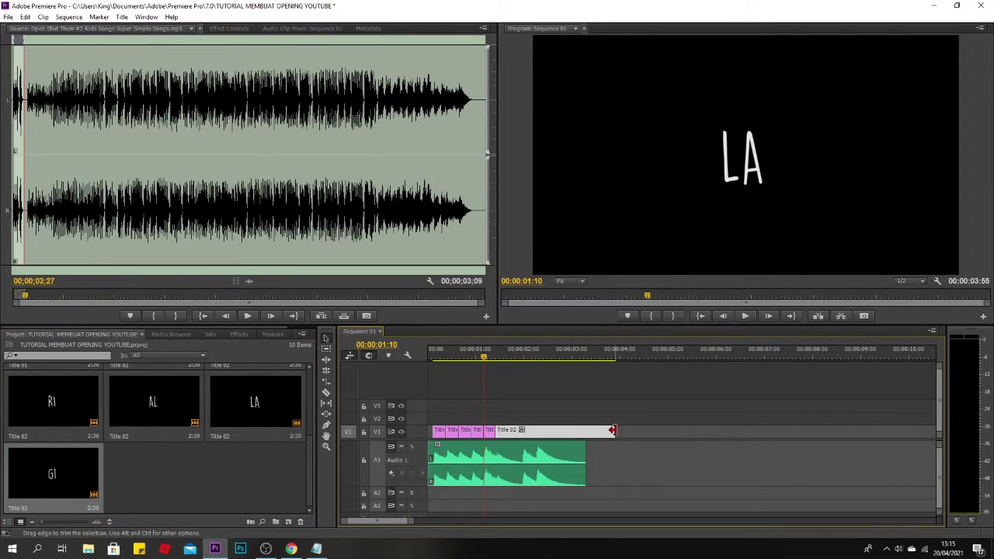
drag(615, 431, 520, 432)
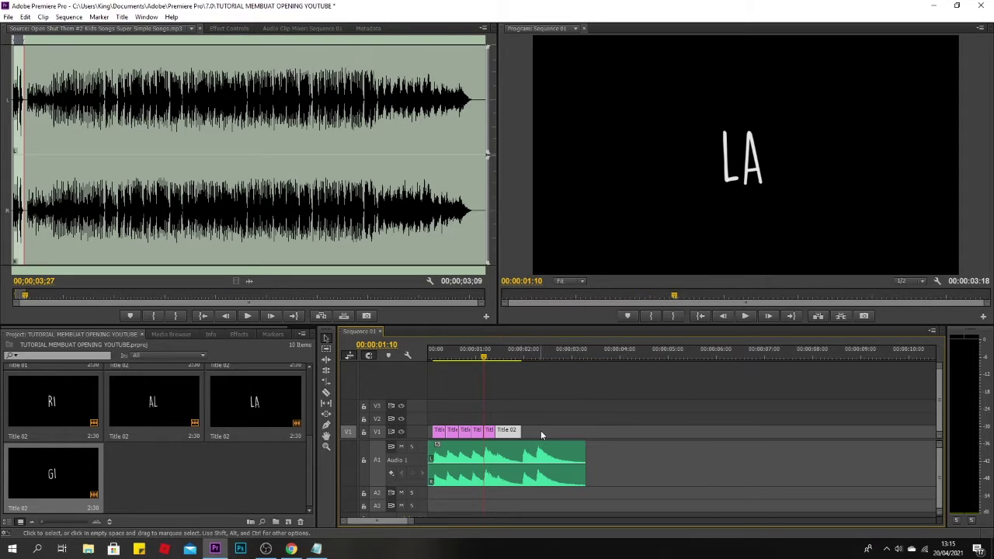
Step: Preview the sequence from the start, then duplicate the GI title and open the copy
key(Home)
key(space)
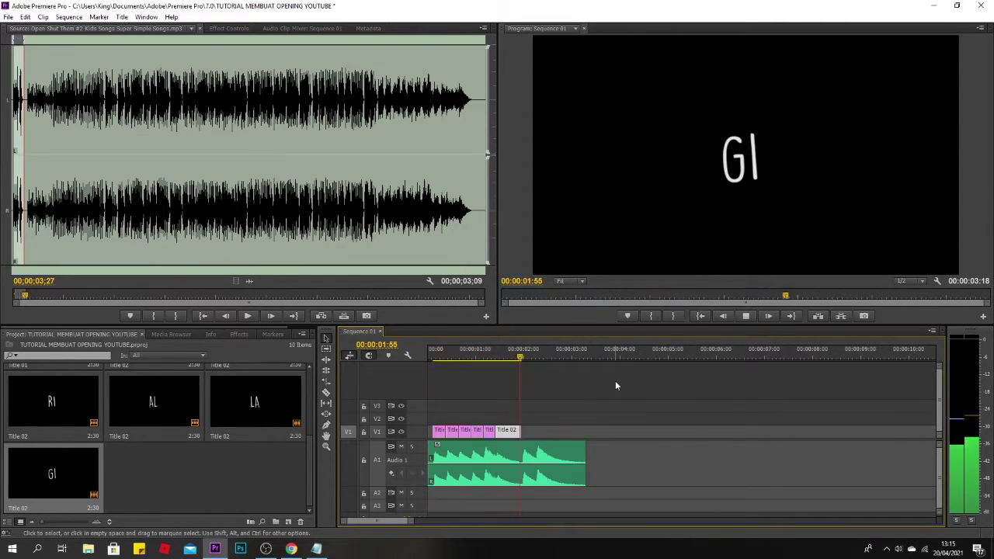
key(space)
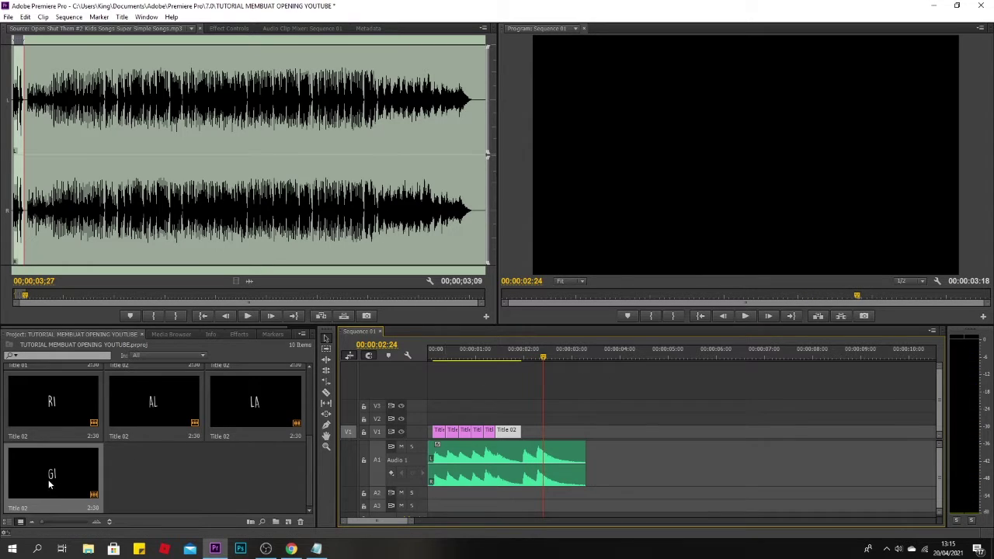
click(48, 480)
key(ctrl+c)
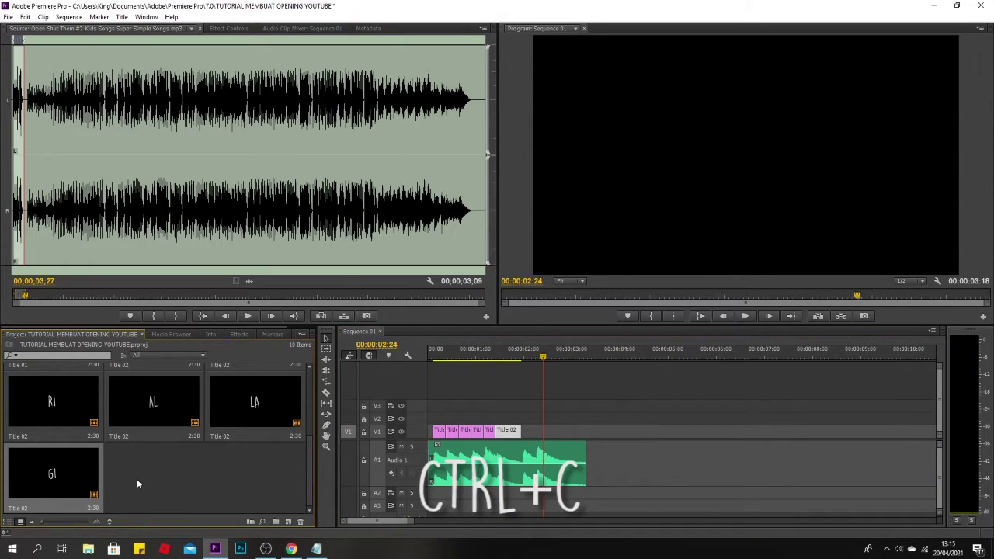
key(ctrl+v)
double_click(152, 480)
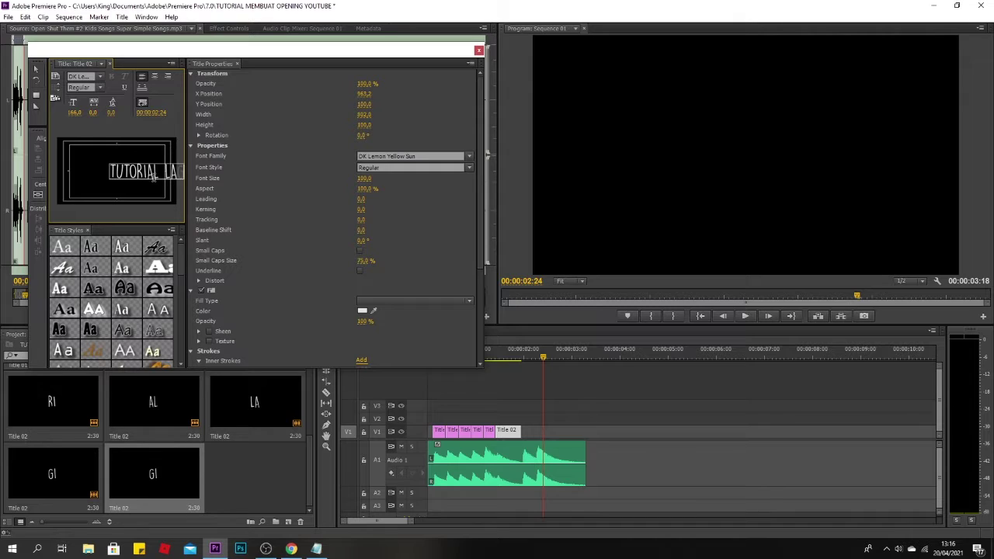
Step: Correct the copy's text to TUTORIAL LAGI, centre it, and place it on V1 after GI
click(34, 71)
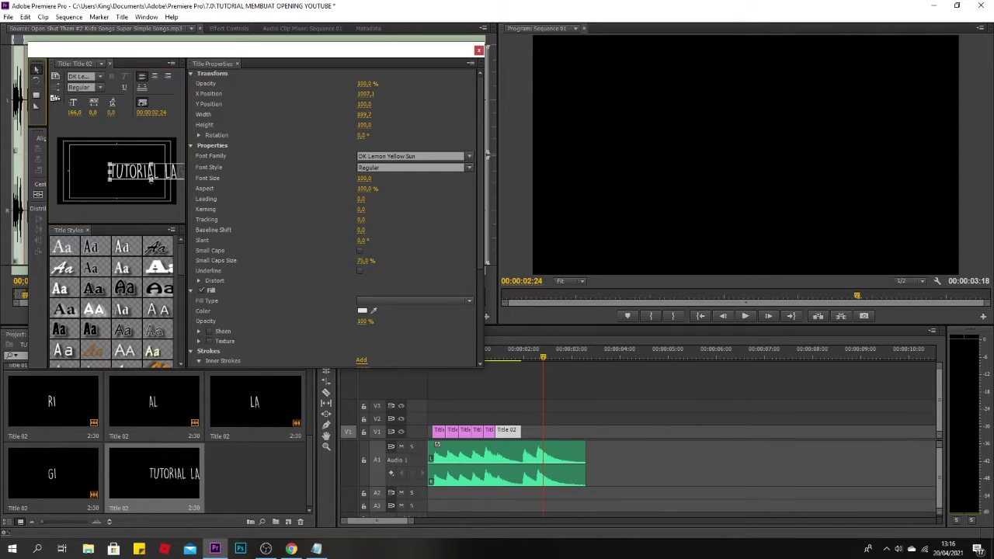
drag(159, 172, 132, 176)
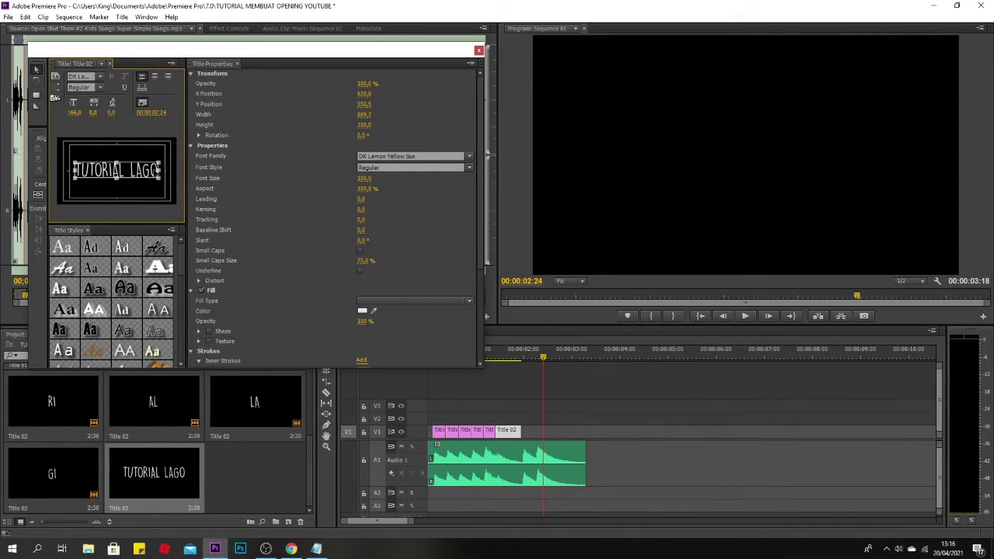
double_click(159, 171)
key(BackSpace)
key(BackSpace)
key(BackSpace)
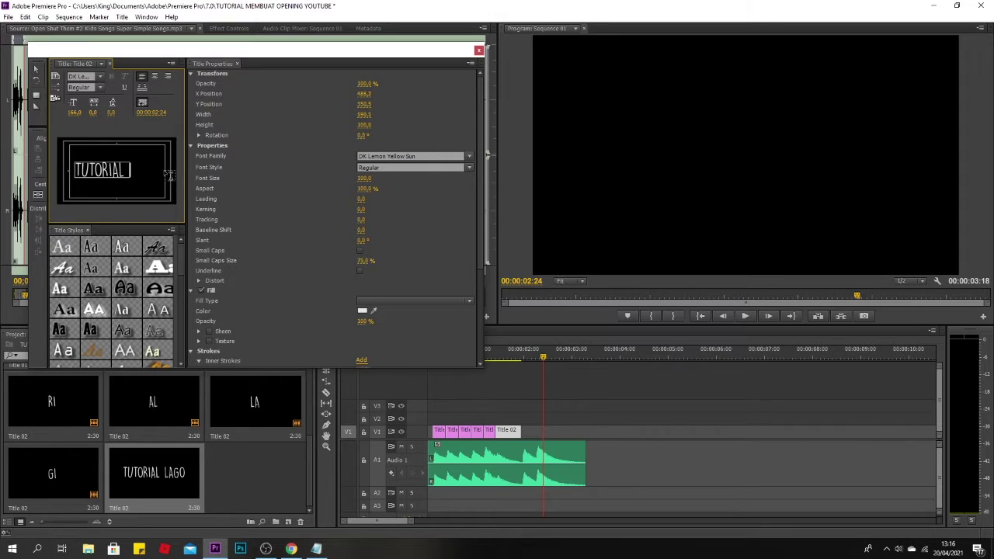
text(LAGIO)
key(BackSpace)
click(35, 72)
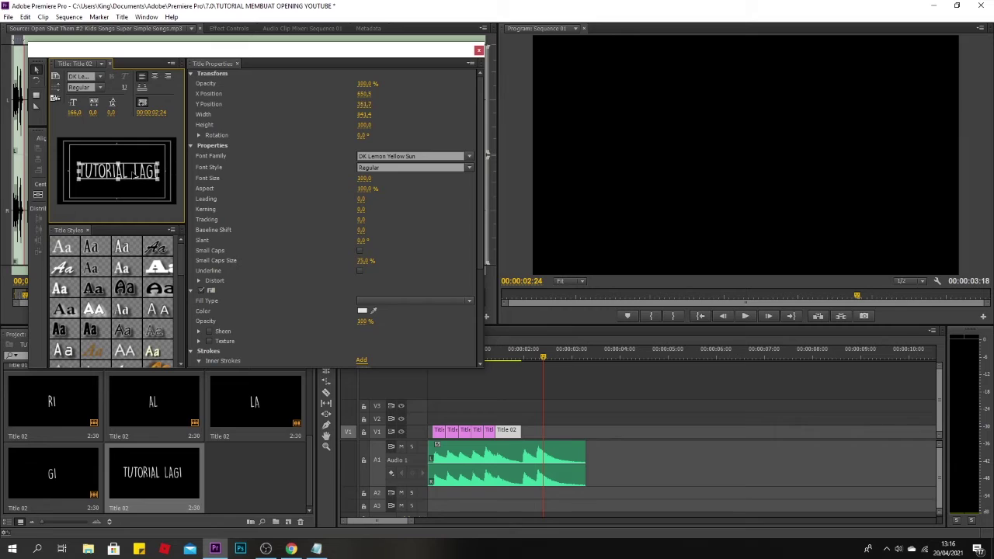
drag(129, 172, 133, 176)
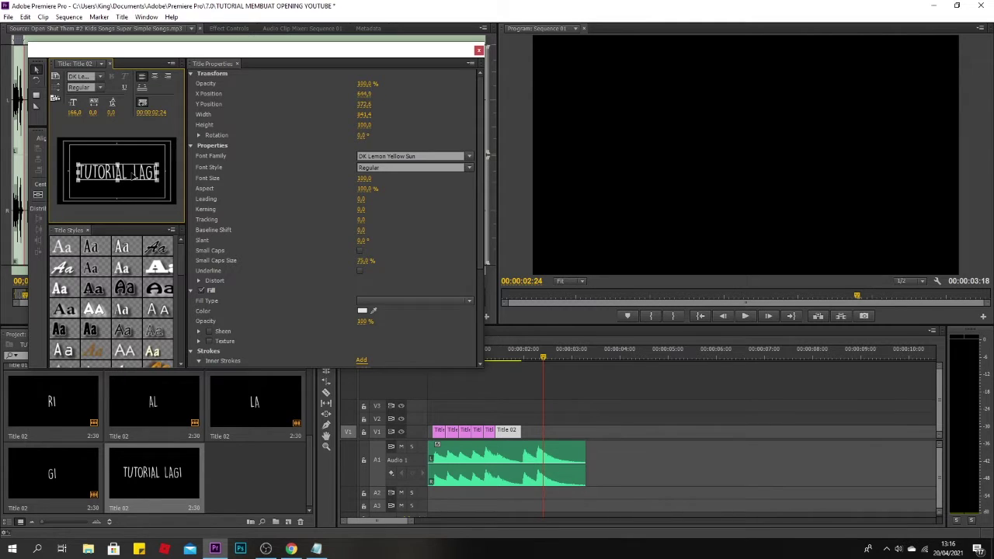
click(479, 51)
drag(200, 466, 530, 434)
Step: Trim the TUTORIAL LAGI clip to end at 00:00:02:16
click(541, 361)
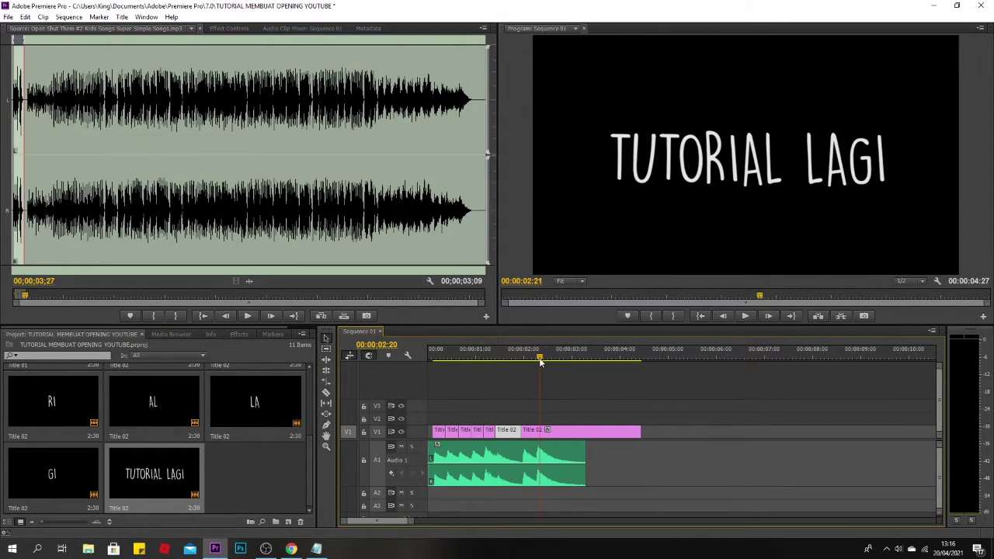
drag(541, 360, 537, 361)
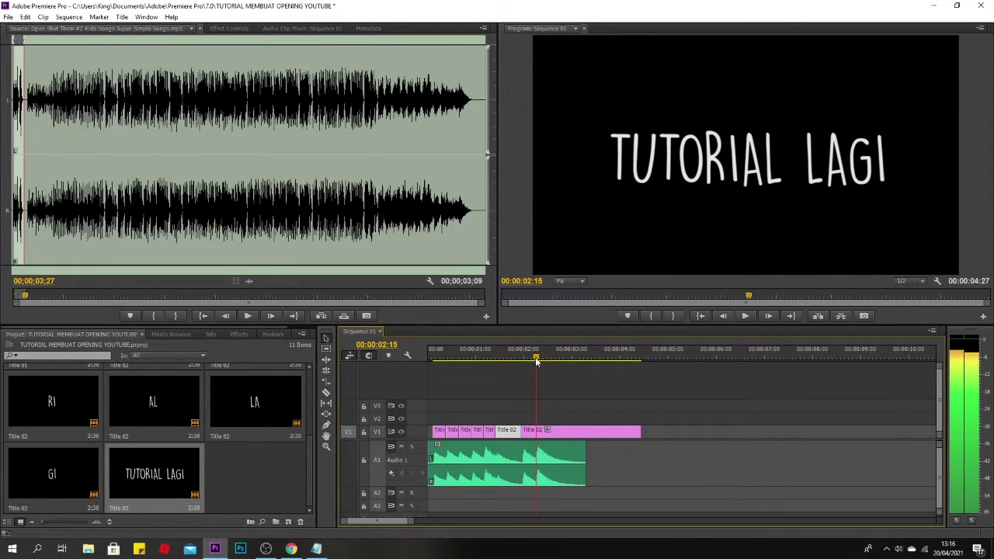
drag(640, 431, 536, 431)
Step: Duplicate the TUTORIAL LAGI title and shift the copy's text slightly right
click(158, 490)
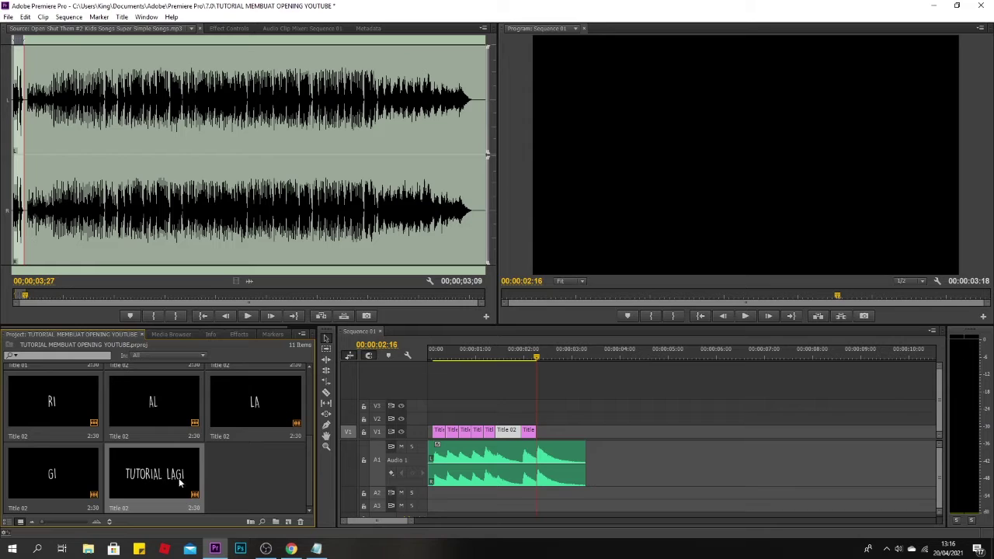
key(ctrl+c)
key(ctrl+v)
double_click(247, 477)
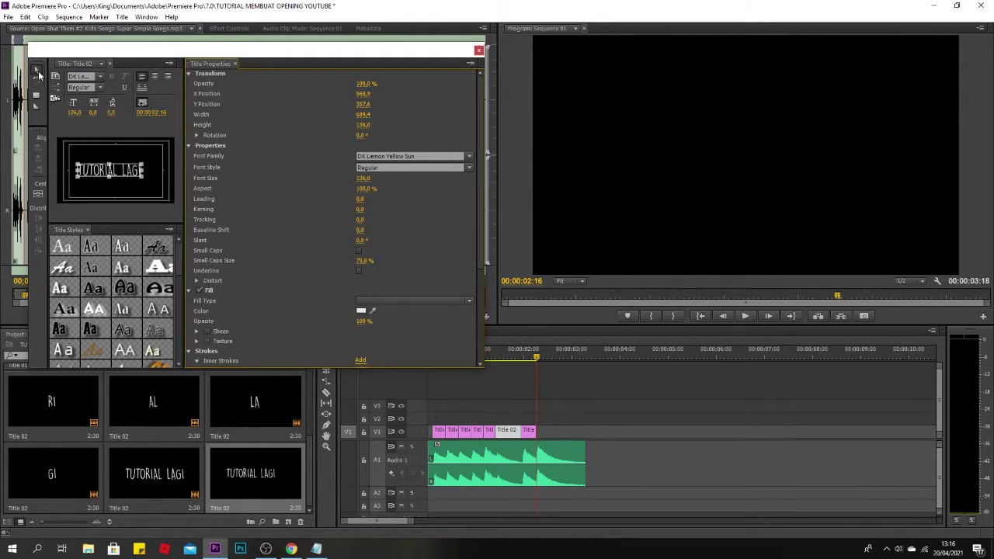
click(37, 71)
drag(123, 179, 128, 179)
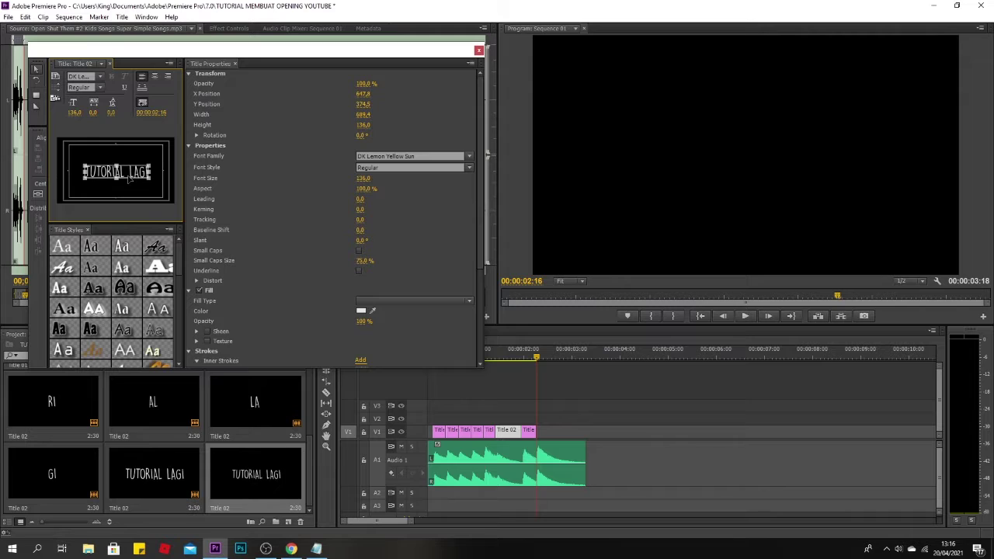
click(478, 51)
Step: Add the shifted title to V1, trim it to end with the audio, and preview
drag(256, 470, 544, 440)
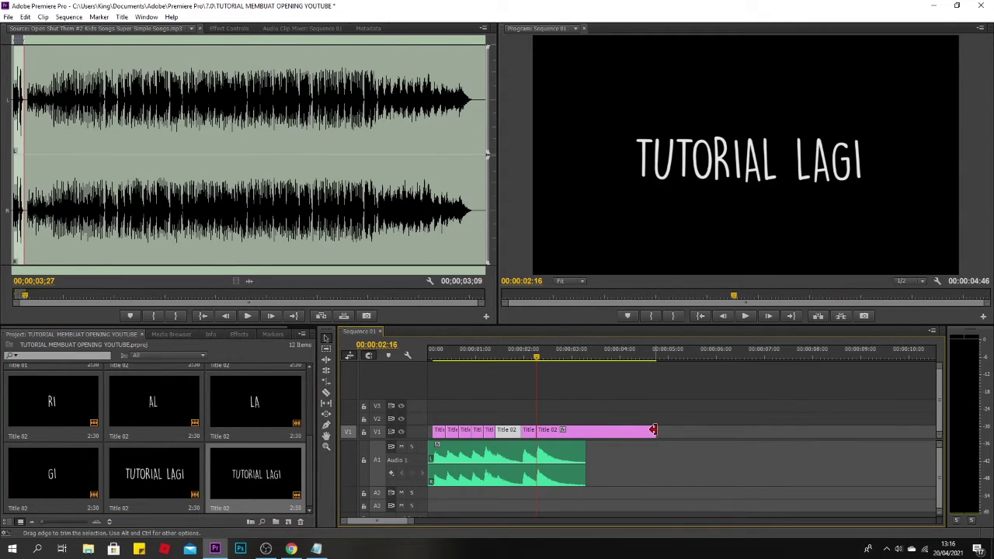
drag(656, 431, 585, 432)
key(Home)
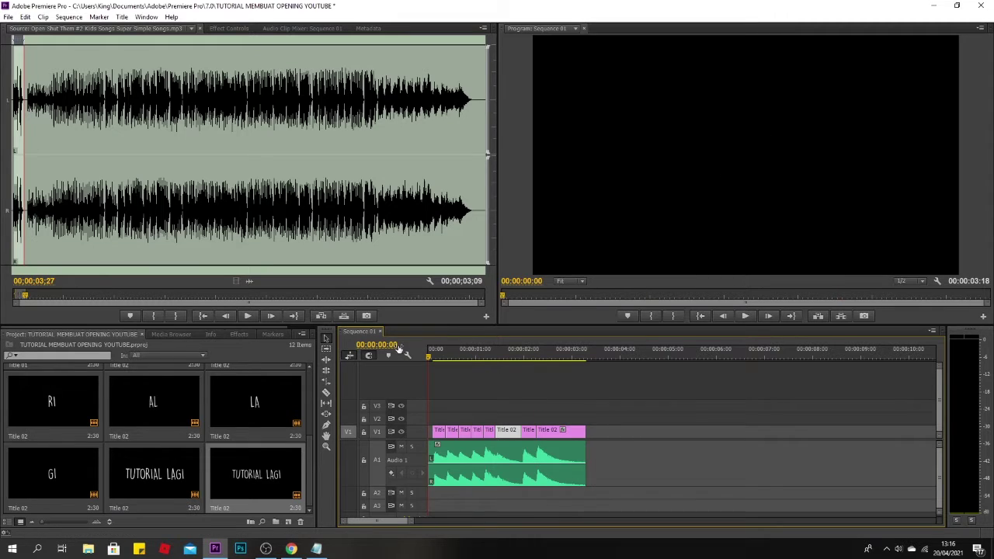
key(space)
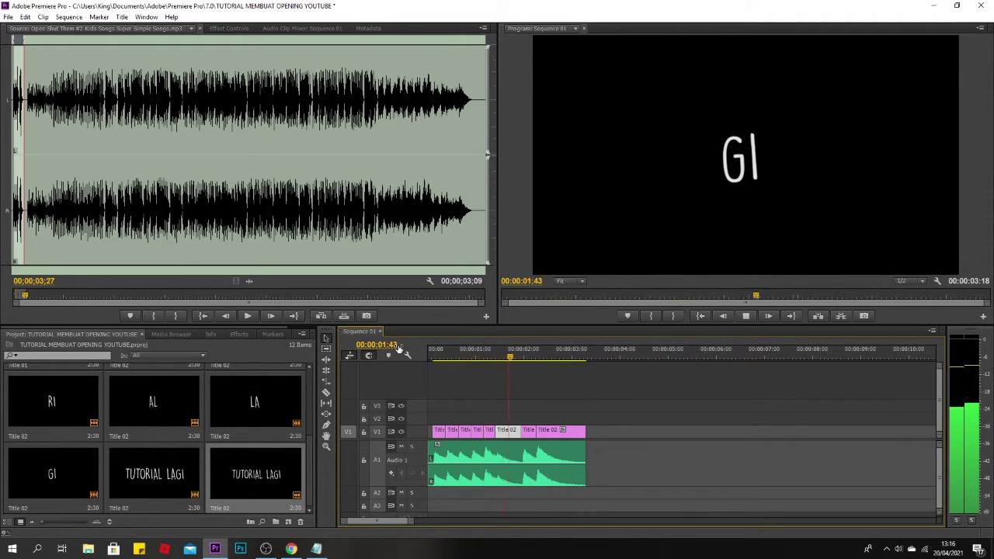
key(space)
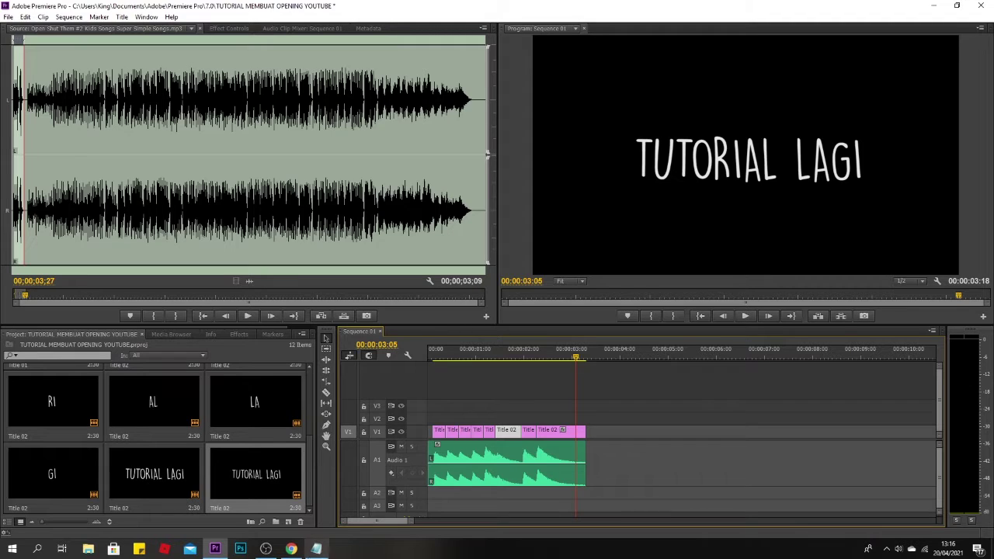
Step: Search Google Images for 'png subscribe' in a new browser tab
mouse_move(297, 556)
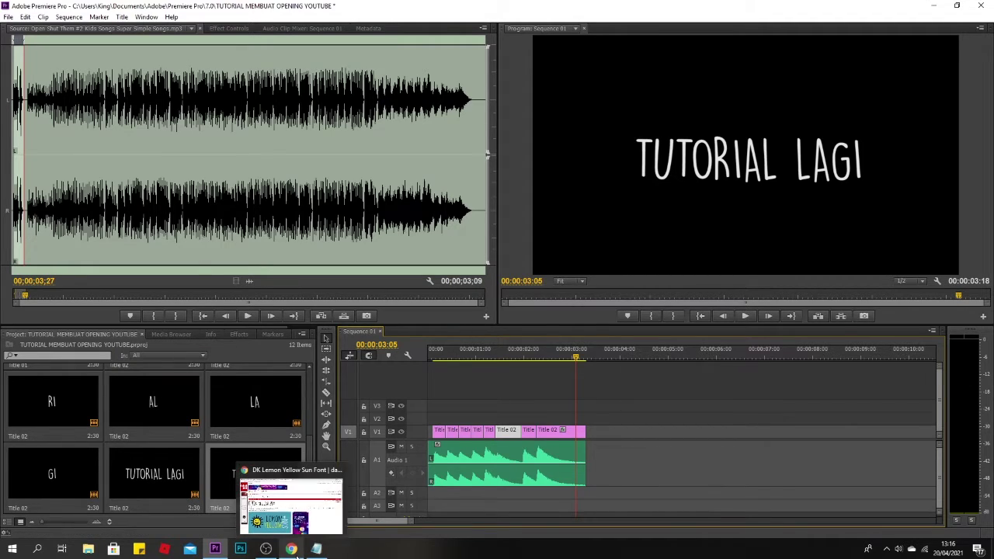
click(291, 501)
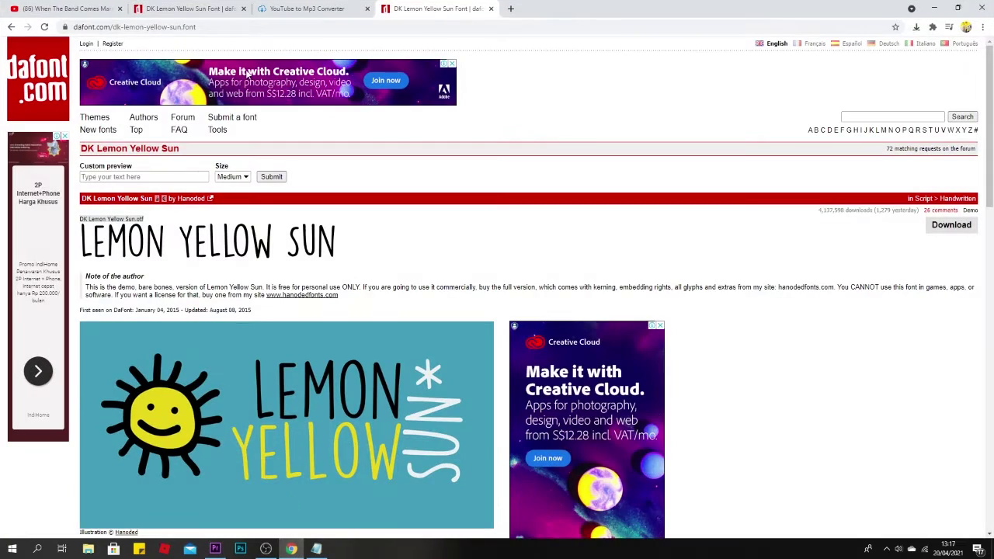
click(76, 7)
click(375, 49)
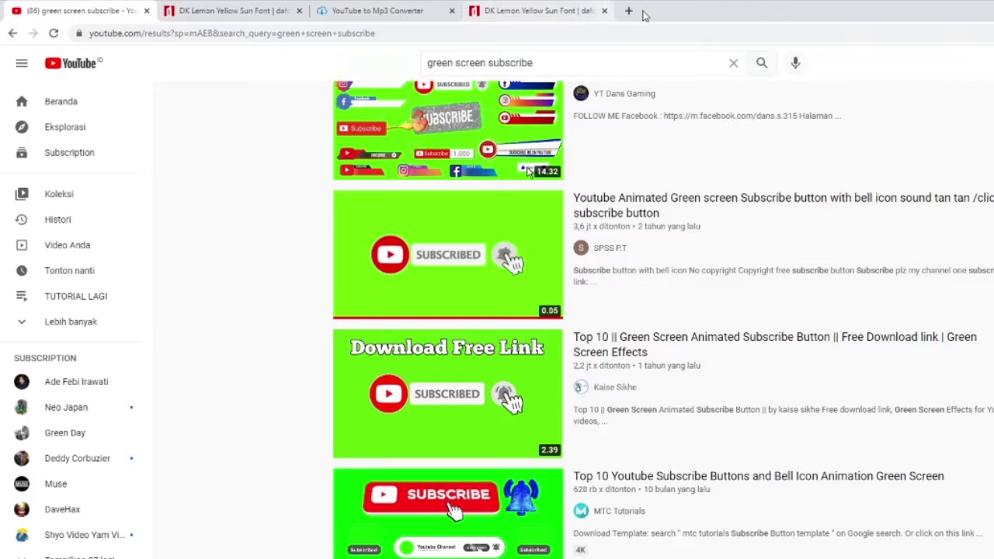
key(ctrl+t)
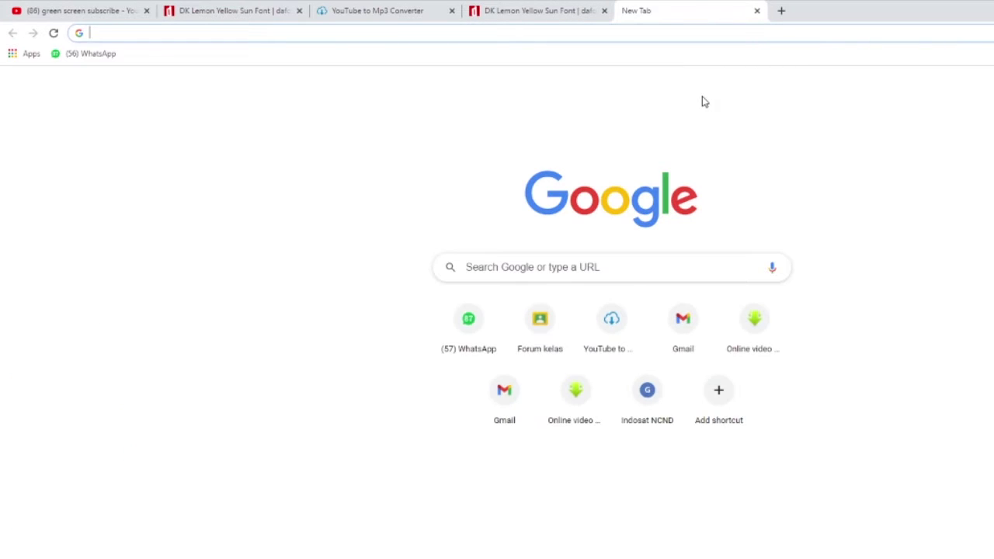
text(png )
text(s)
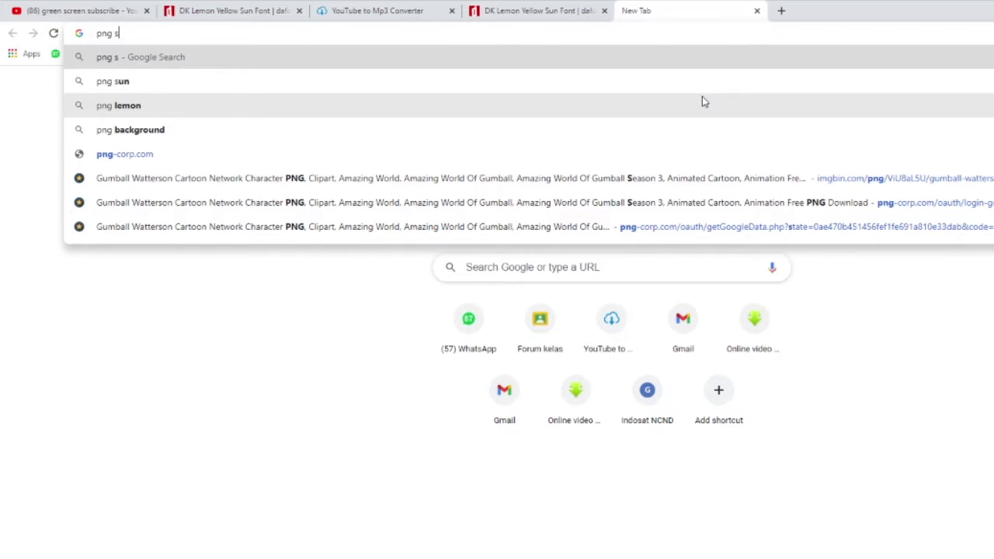
text(ubscri)
key(Return)
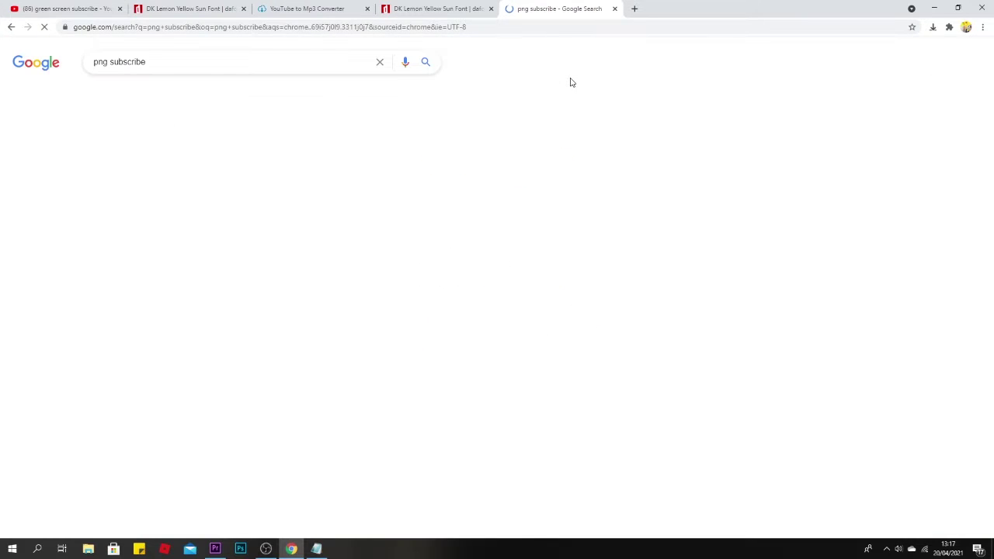
click(245, 394)
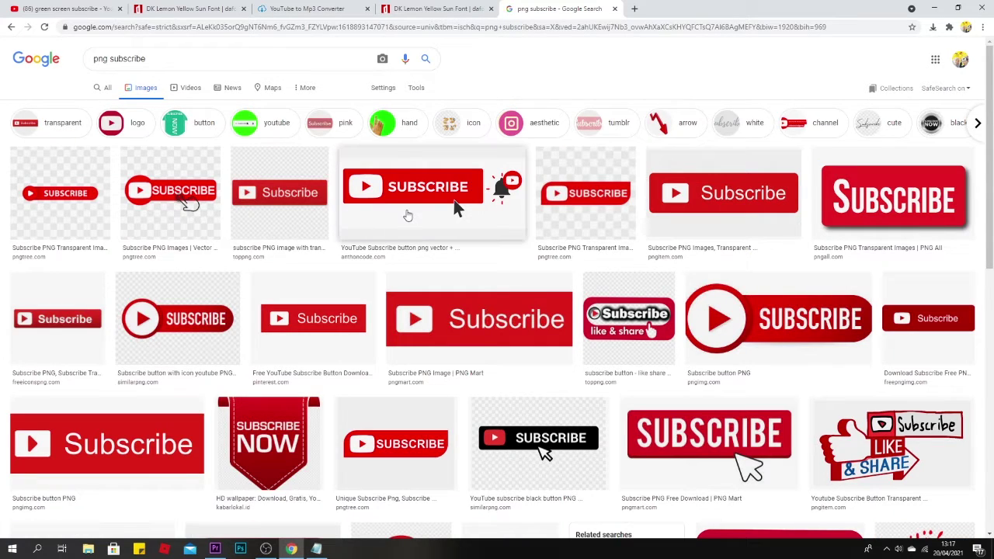
Step: Download the subscribe-button-with-bell PNG through Free Download Manager, then close it
click(428, 212)
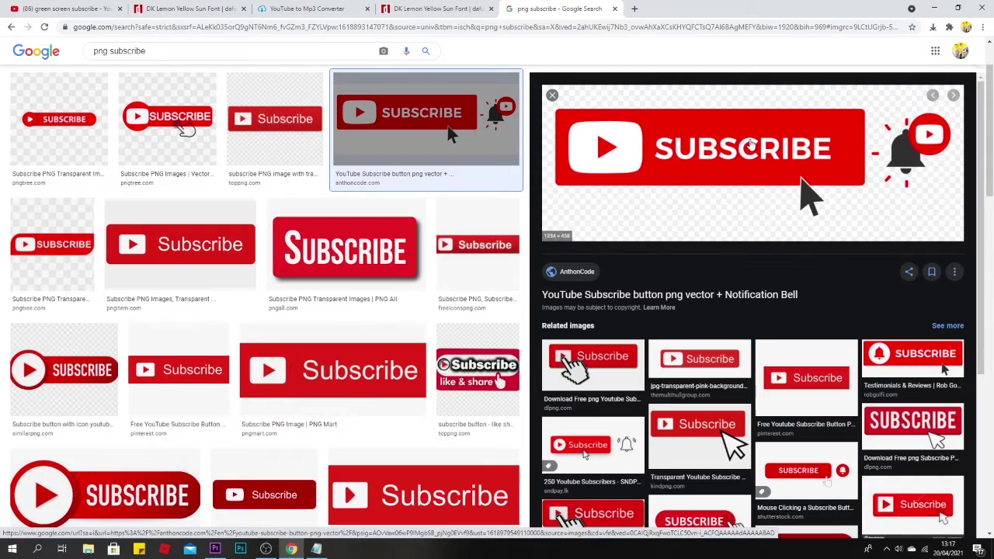
right_click(734, 146)
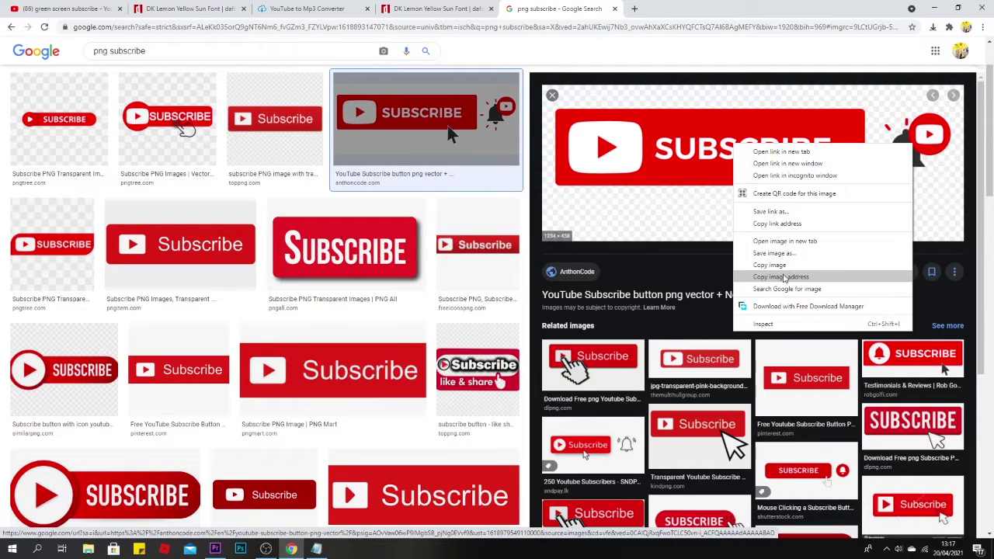
click(781, 255)
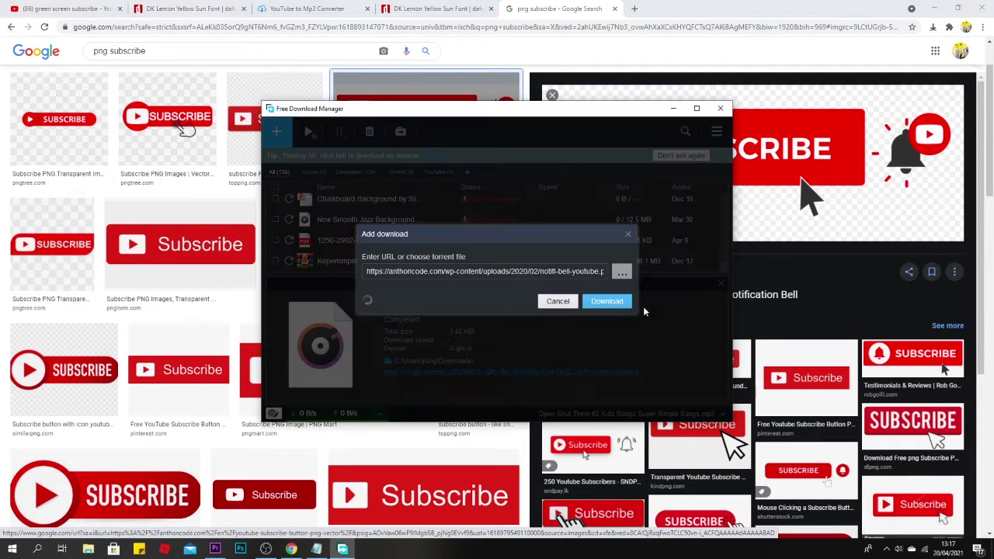
click(605, 302)
click(599, 331)
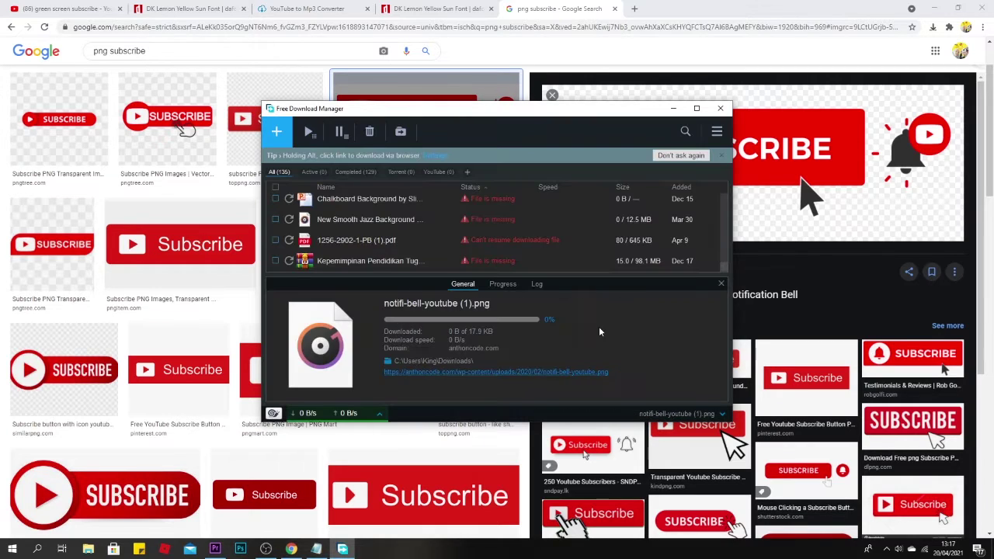
click(721, 109)
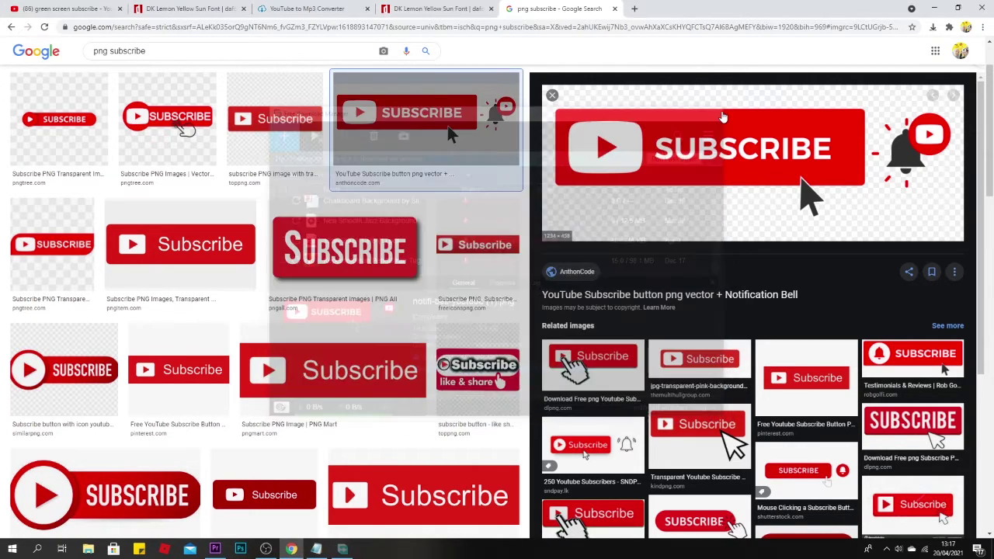
Step: Import the notifi-bell-youtube PNG into the Premiere Pro project
click(215, 549)
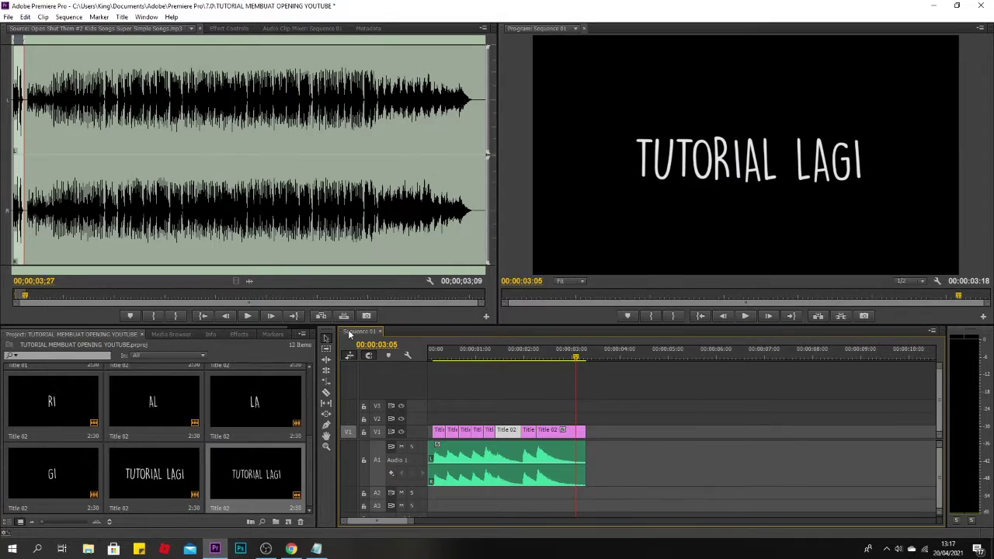
double_click(203, 513)
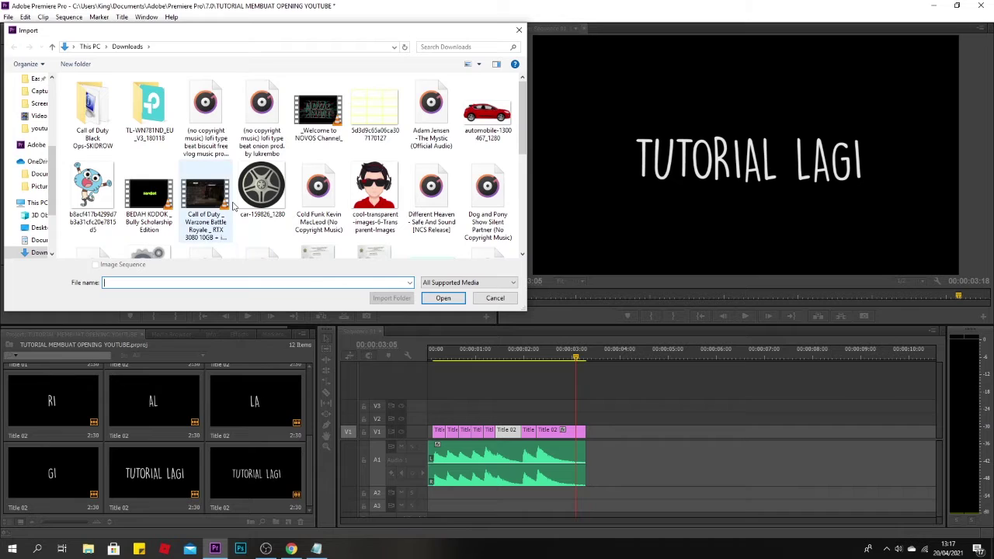
scroll(232, 205, down, 5)
double_click(326, 127)
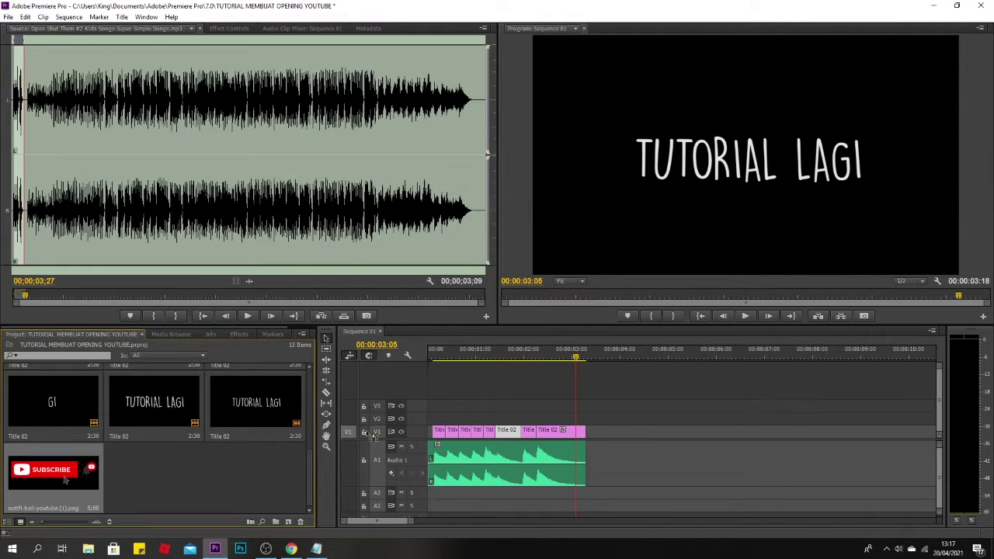
Step: Place the subscribe PNG on V1 at 00:00:03:23 and scale it down mid-frame
mouse_move(373, 437)
mouse_down()
mouse_move(845, 434)
mouse_move(618, 432)
mouse_move(604, 444)
mouse_up()
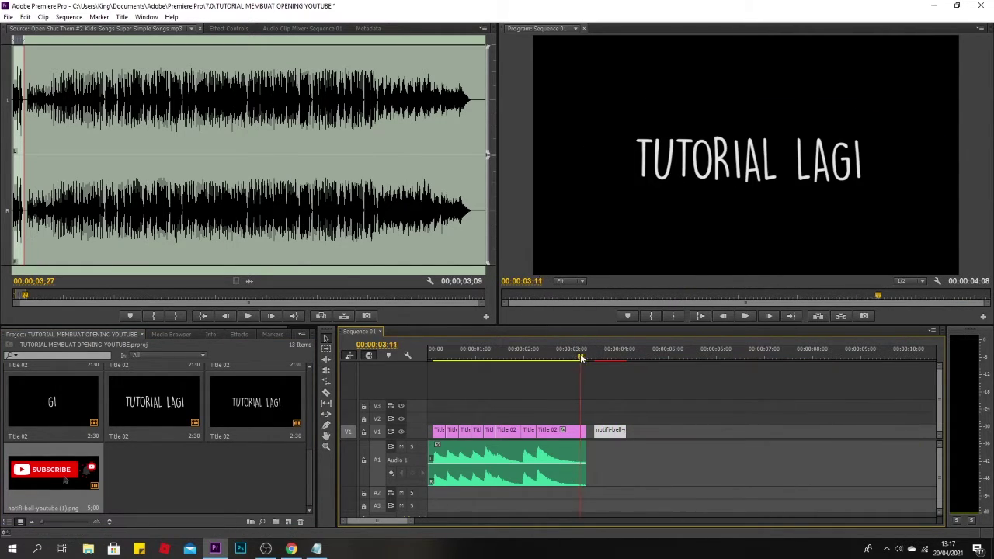
drag(580, 353, 590, 356)
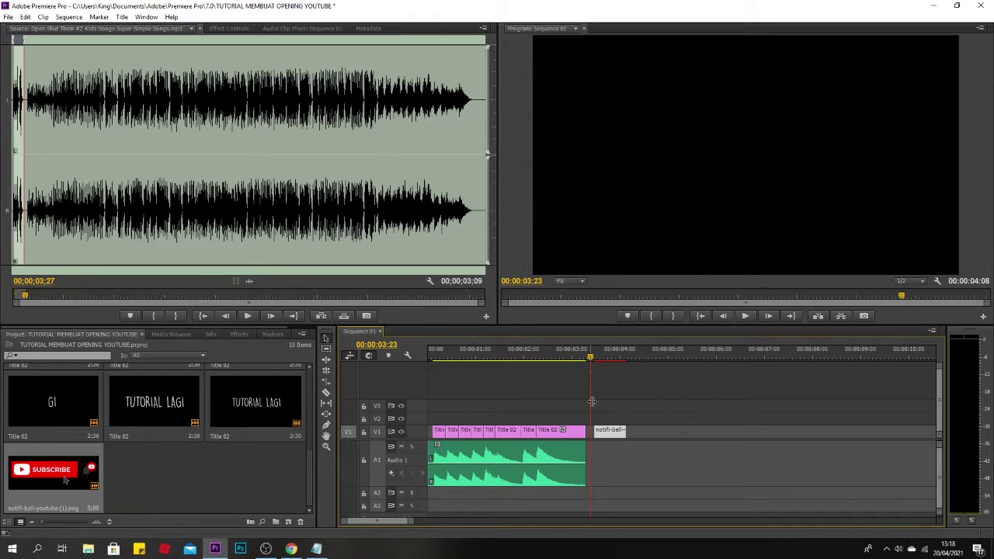
drag(612, 435, 608, 435)
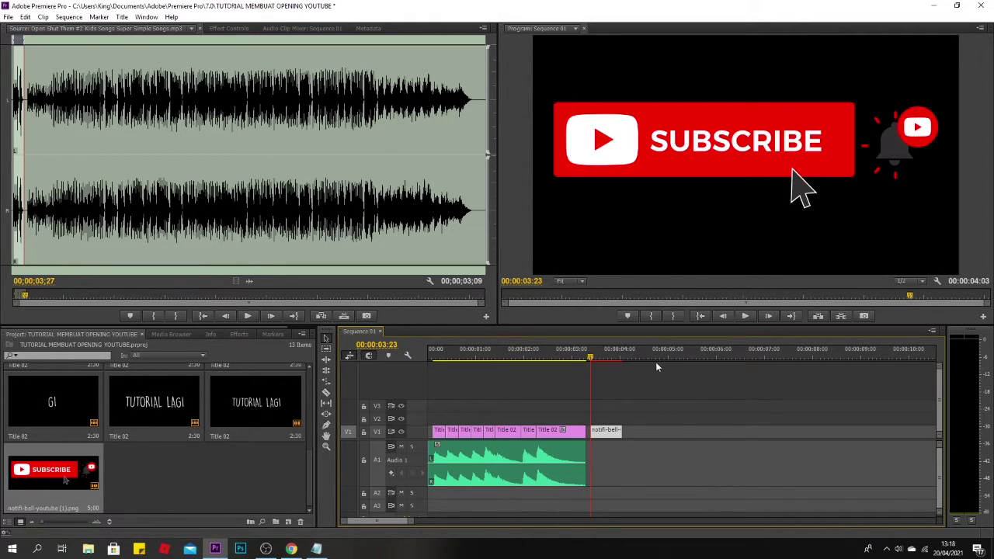
click(727, 167)
drag(537, 153, 677, 158)
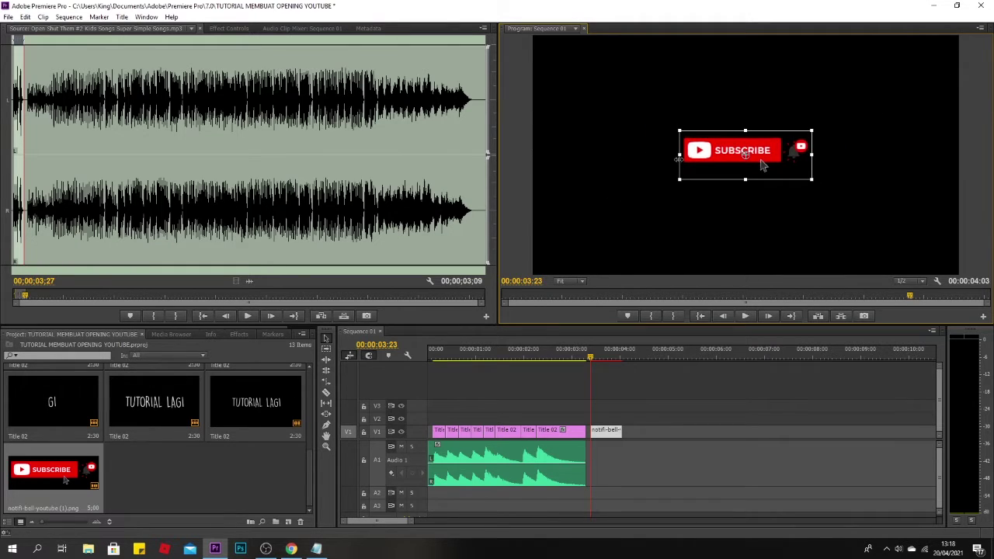
click(585, 221)
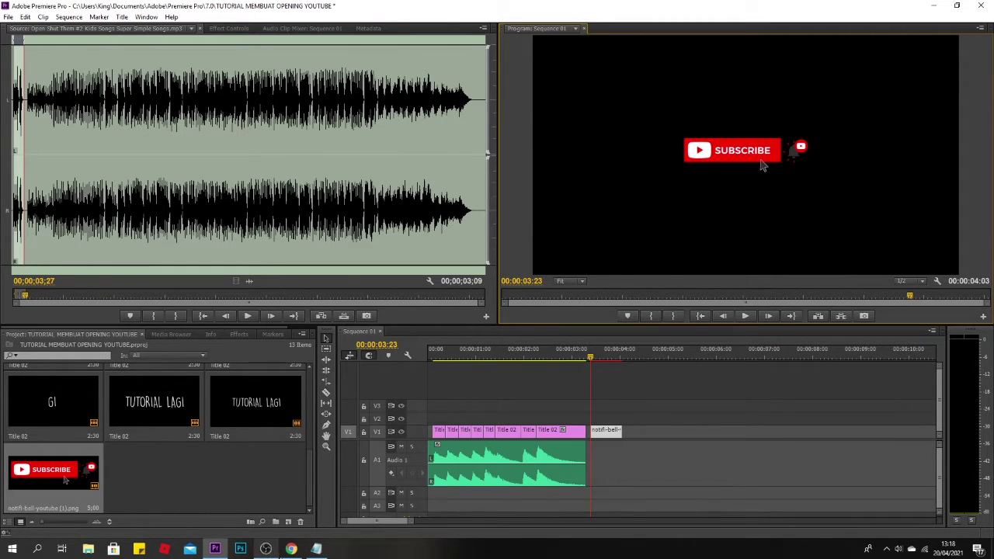
click(292, 549)
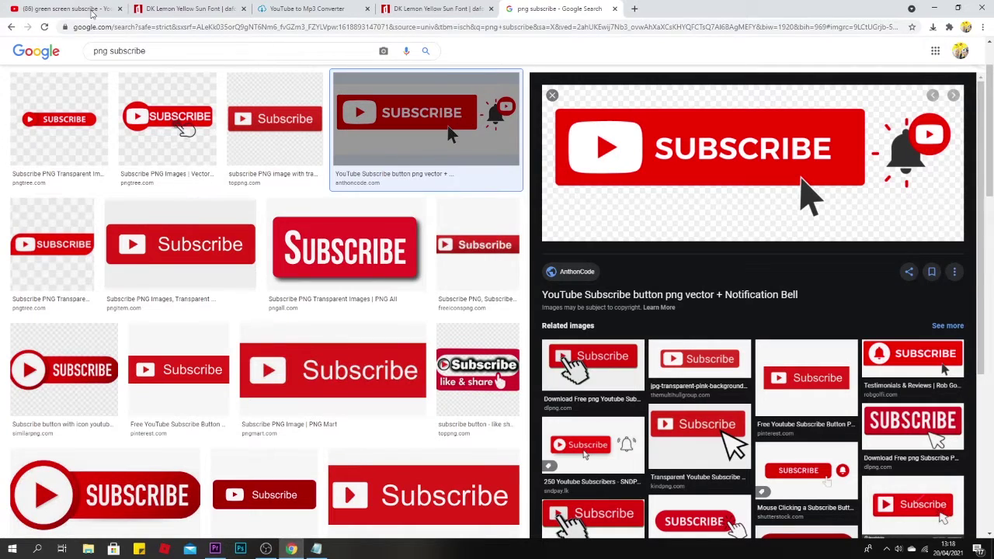
Step: Search YouTube for 'bell sound effect ding' and open the Ding - Sound Effect (HD) video
click(91, 11)
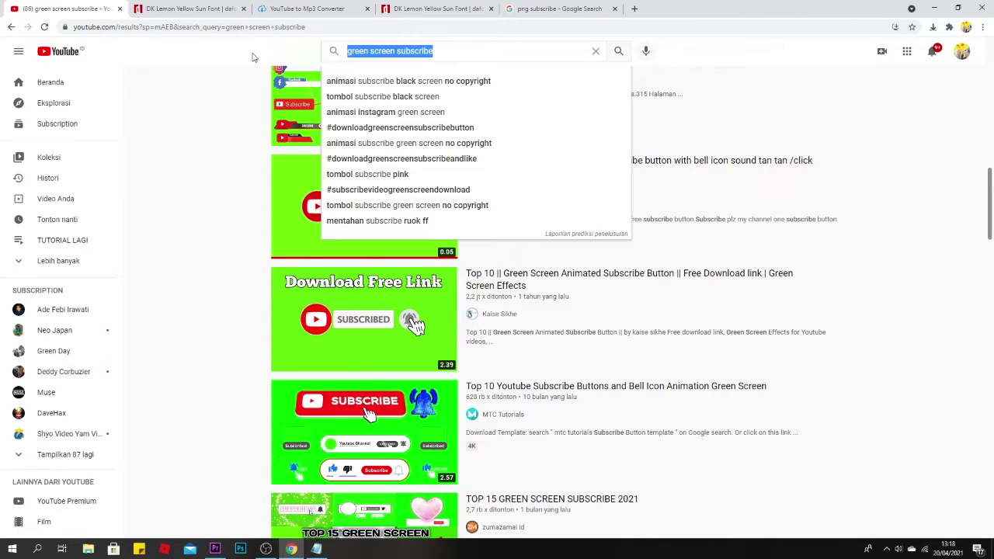
text(bell sound e)
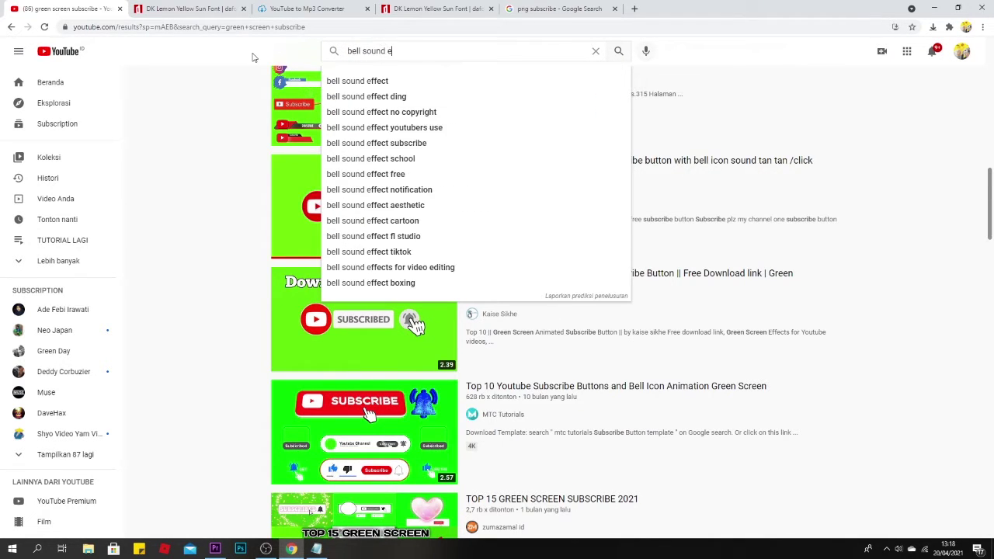
click(389, 96)
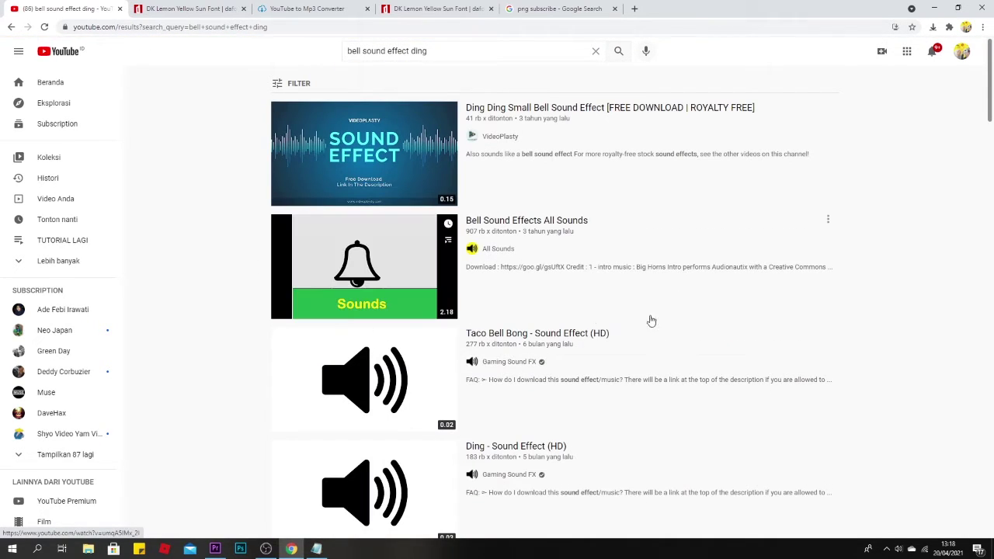
scroll(777, 194, down, 2)
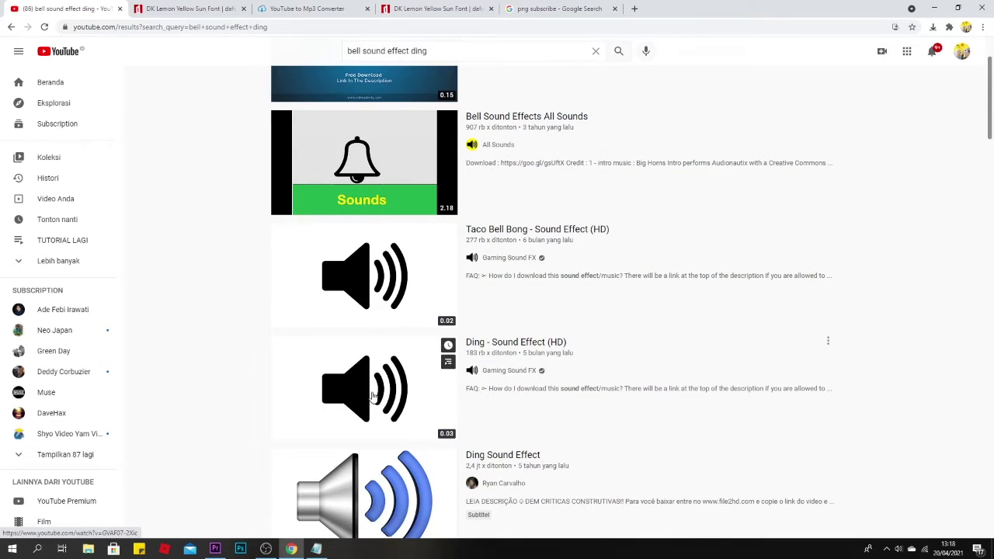
click(372, 397)
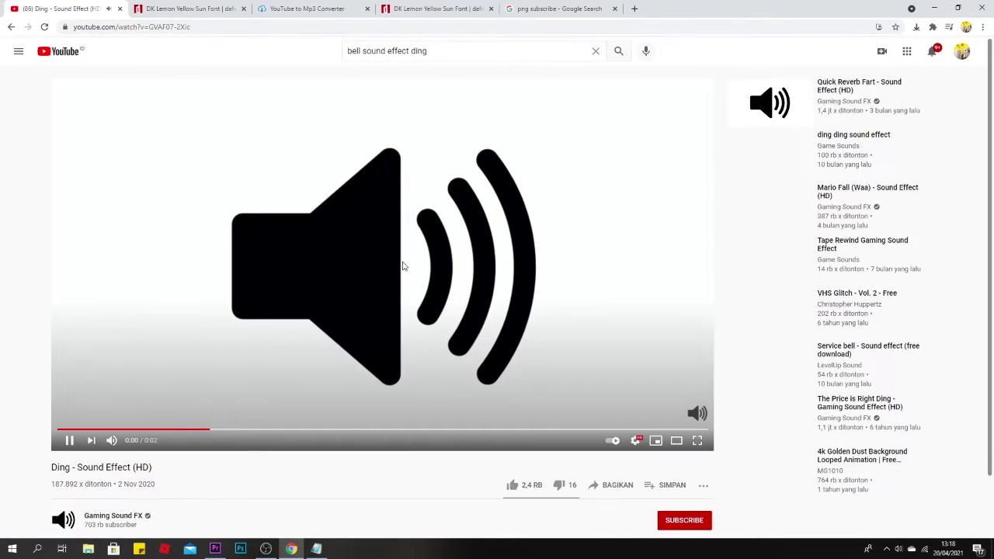
Step: Paste the Ding - Sound Effect (HD) video URL into ytmp3.cc and convert it to MP3
click(282, 27)
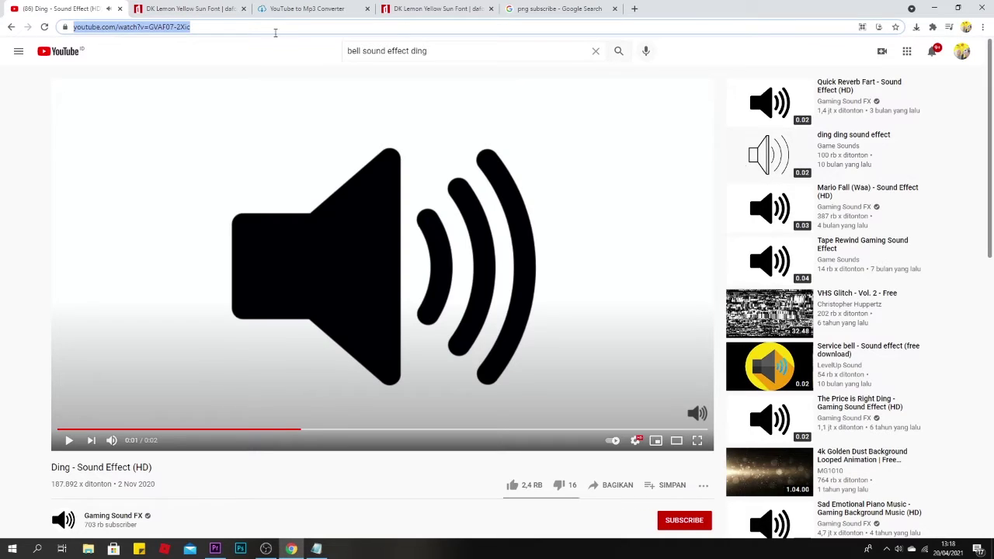
click(306, 8)
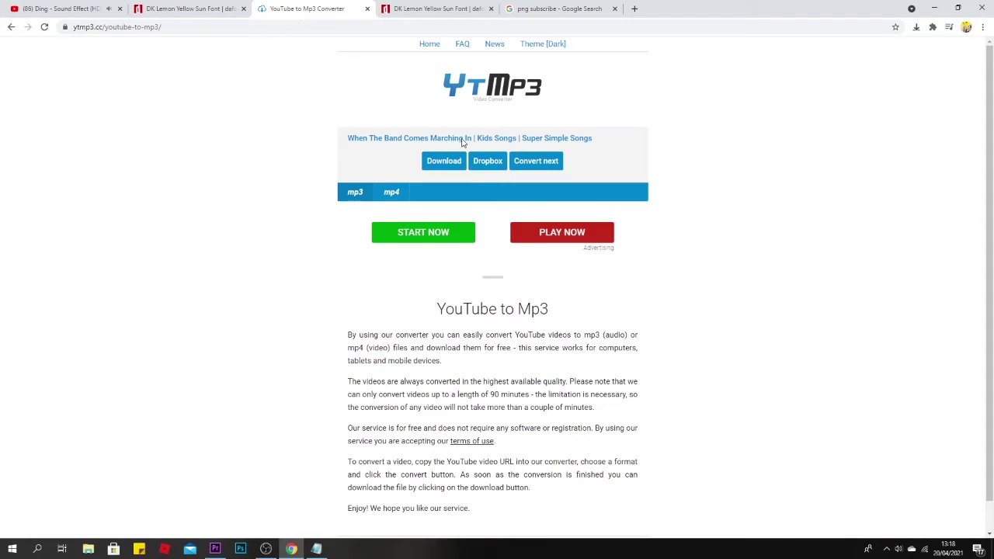
click(543, 164)
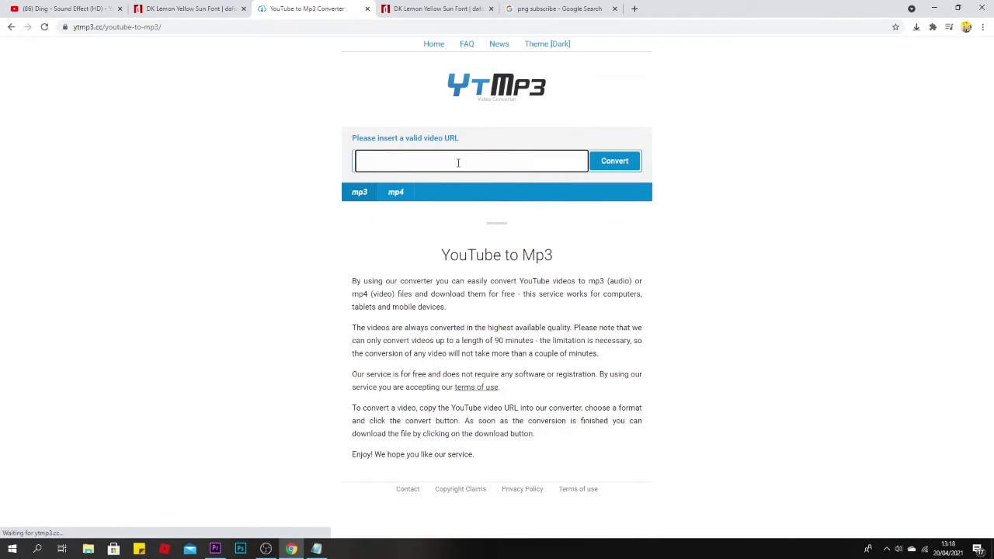
text(https://www.youtube.com/watch?v=GVAF07-2Xic)
click(614, 162)
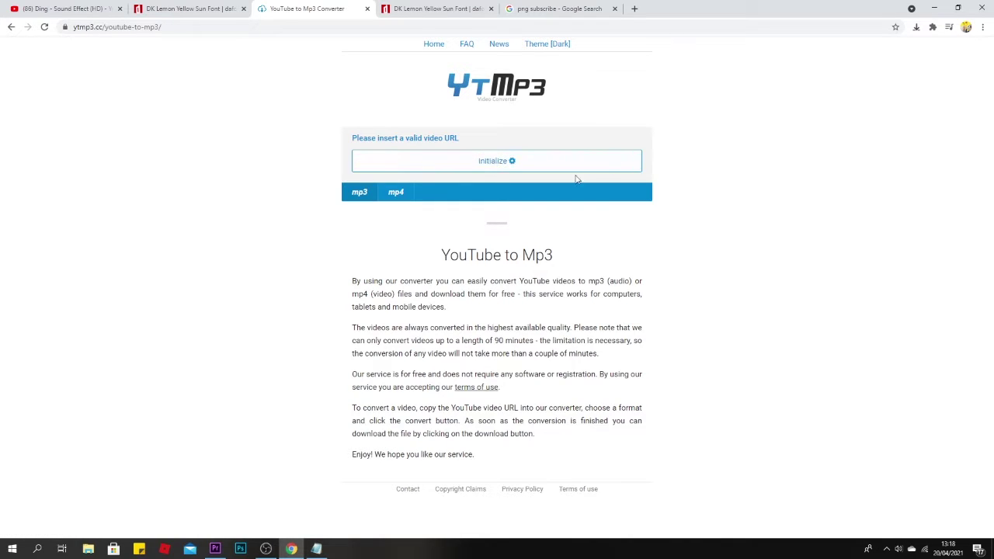
Step: Download 'Ding - Sound Effect (HD).mp3' through FDM, then close the download manager
click(436, 164)
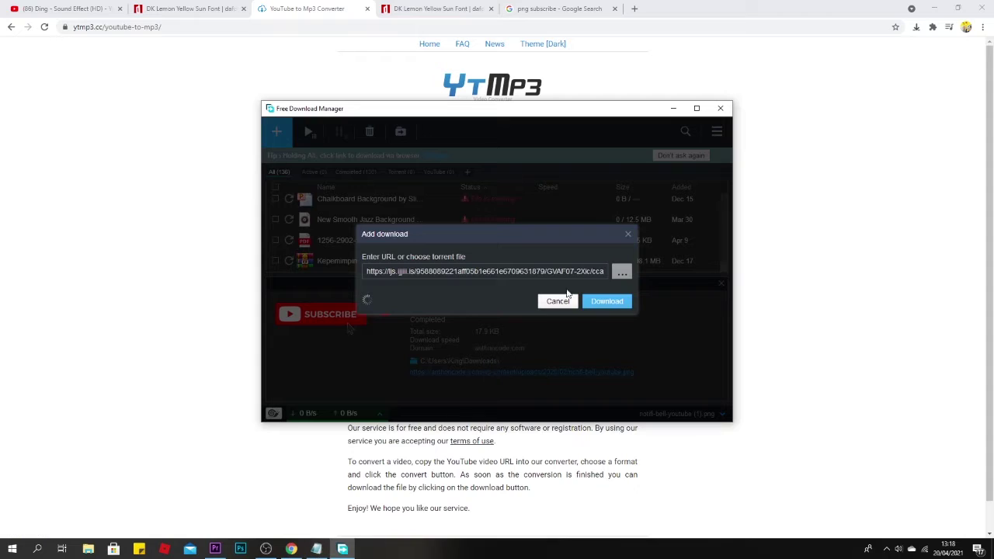
click(602, 329)
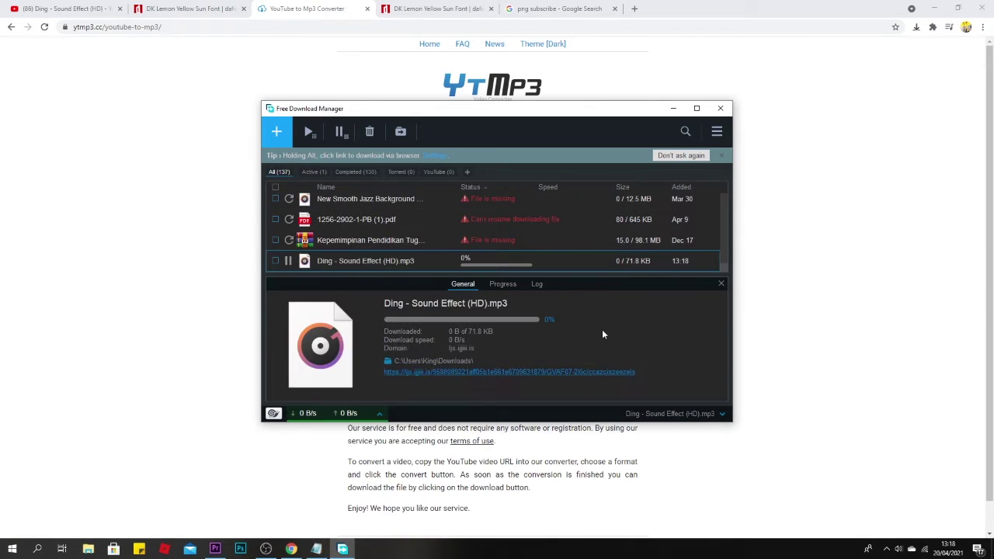
click(720, 108)
click(215, 549)
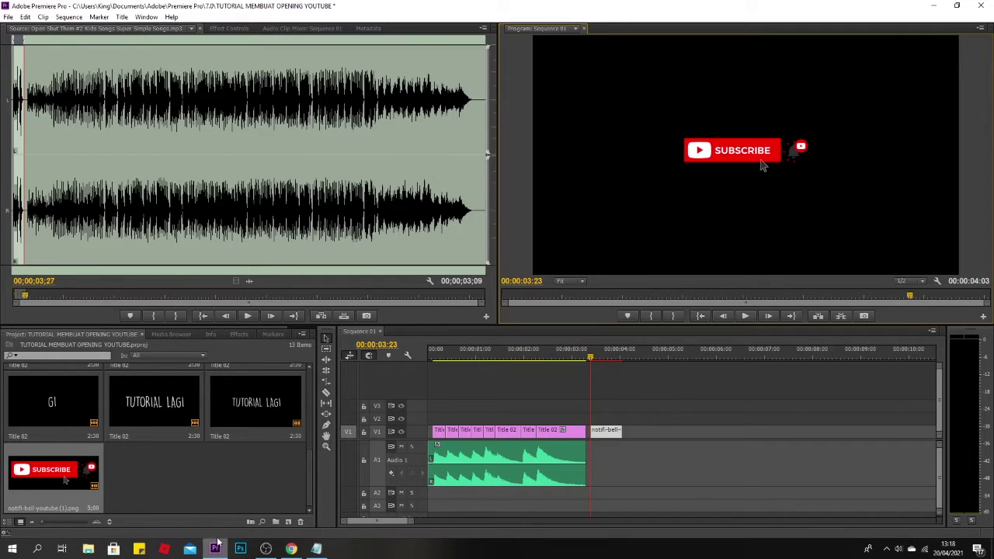
Step: Import the TING SOUND EFFECT (1) mp3 into the Project panel
double_click(164, 483)
key(Escape)
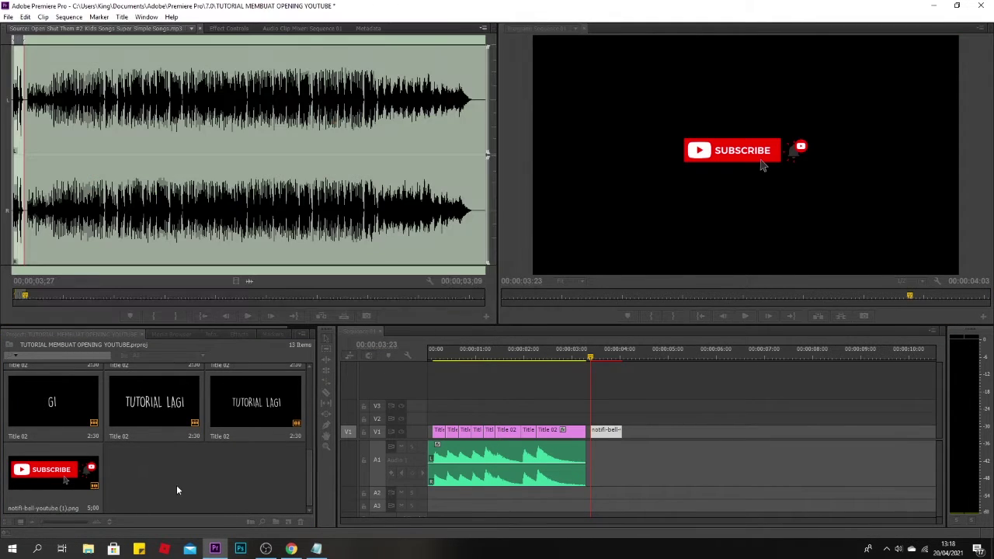
double_click(164, 478)
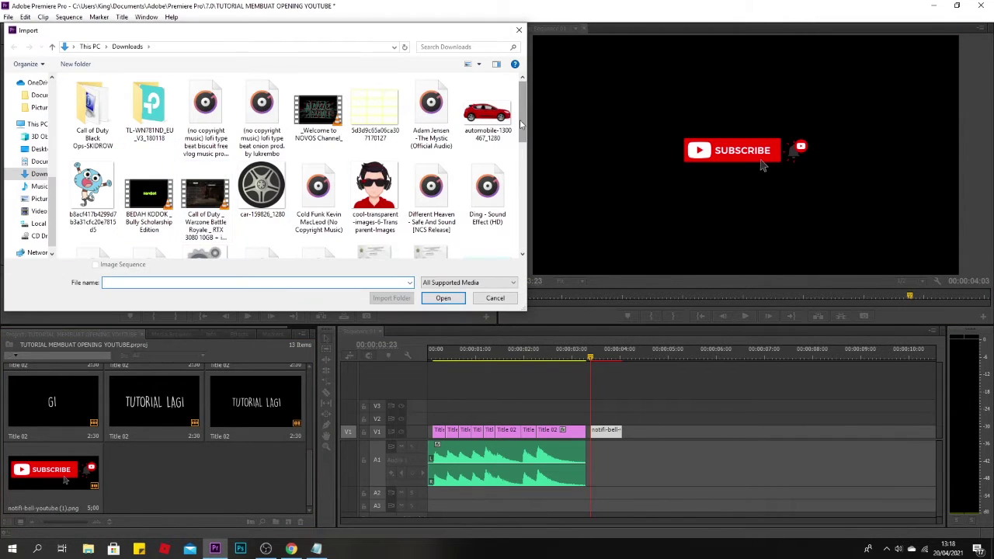
drag(523, 125, 522, 220)
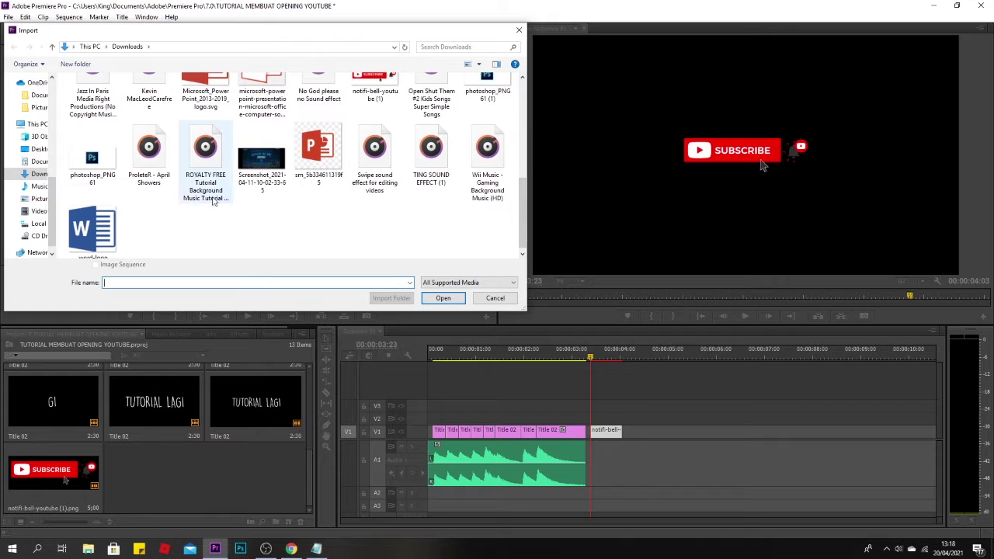
drag(527, 220, 521, 180)
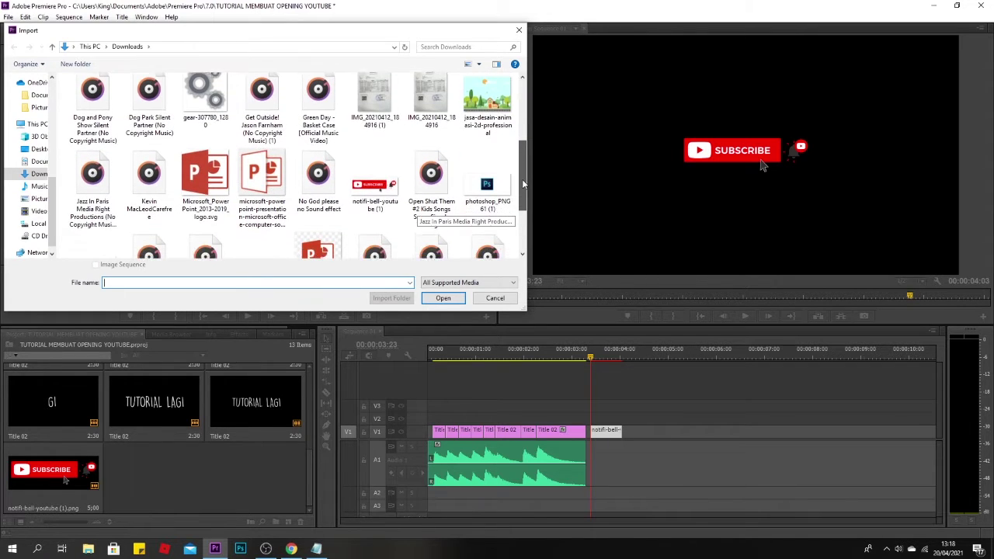
scroll(521, 179, down, 1)
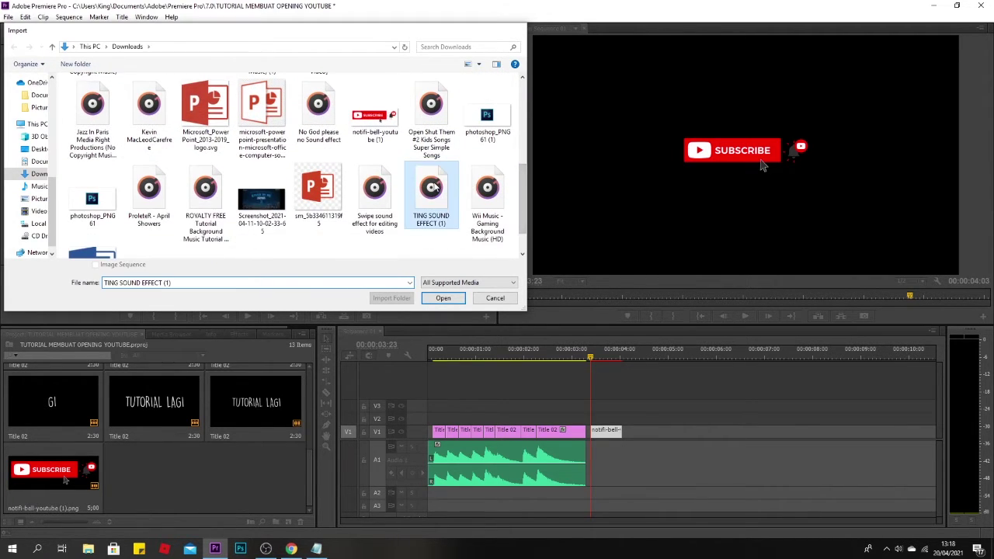
double_click(432, 190)
Step: Load TING SOUND EFFECT (1) in the Source monitor and preview it
double_click(155, 477)
key(space)
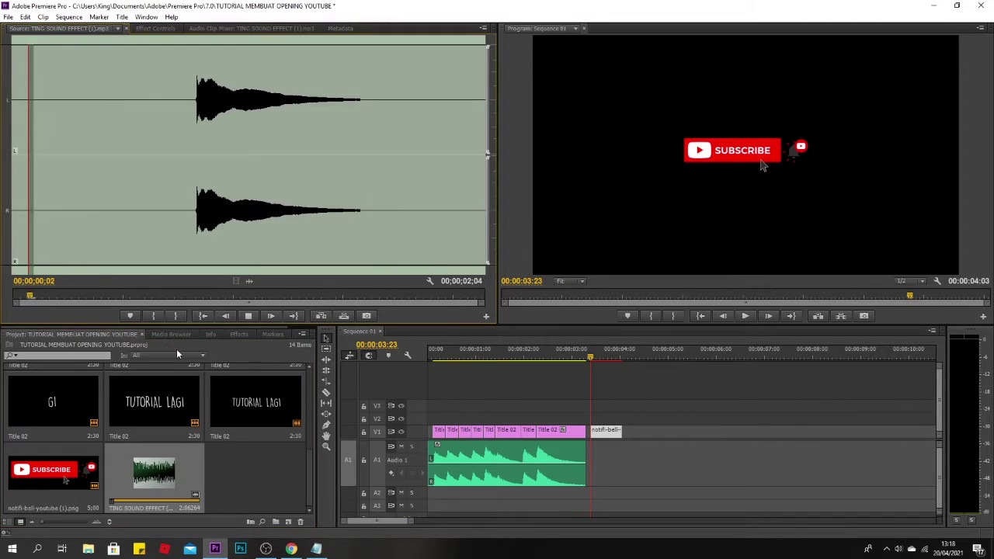
key(space)
Step: Mark an In point at 00;00;00;24 and an Out point where the ting fades
click(189, 213)
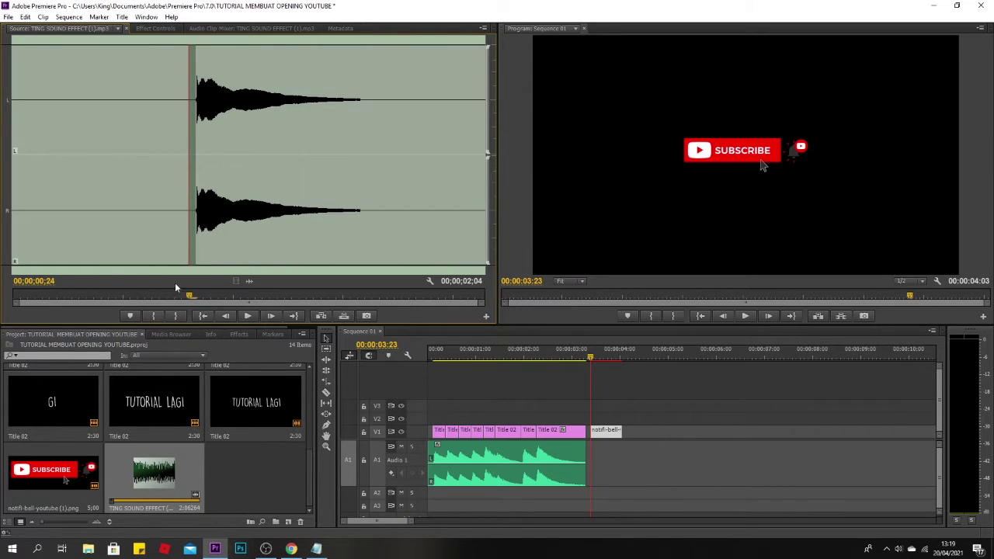
click(153, 316)
drag(189, 210, 362, 209)
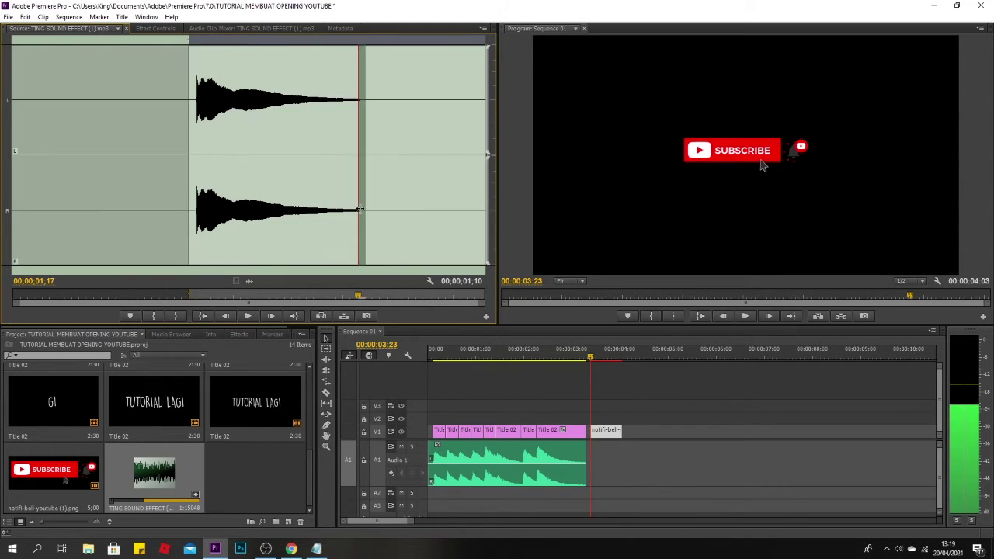
click(177, 316)
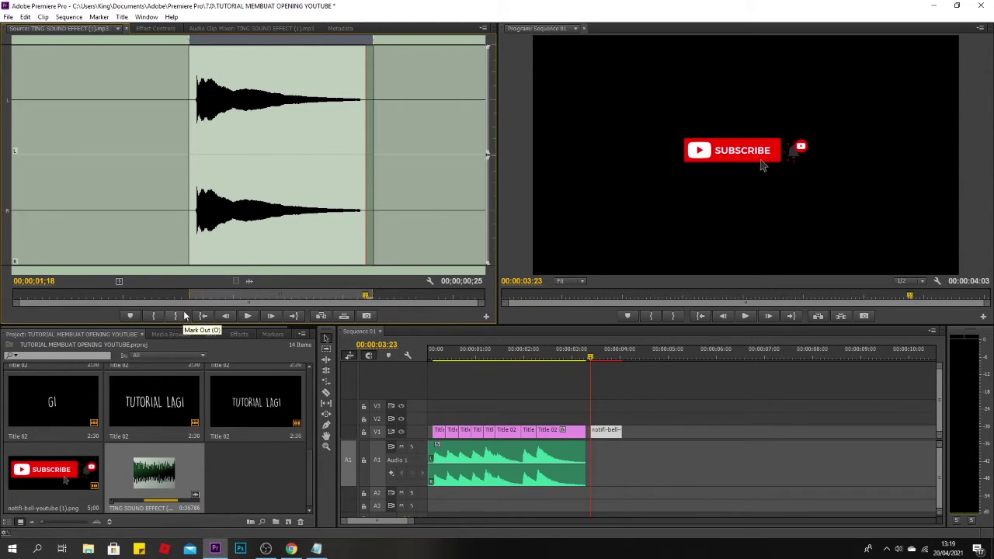
Step: Place the trimmed ting clip on track A1 under notifi-bell and play the sequence
click(190, 505)
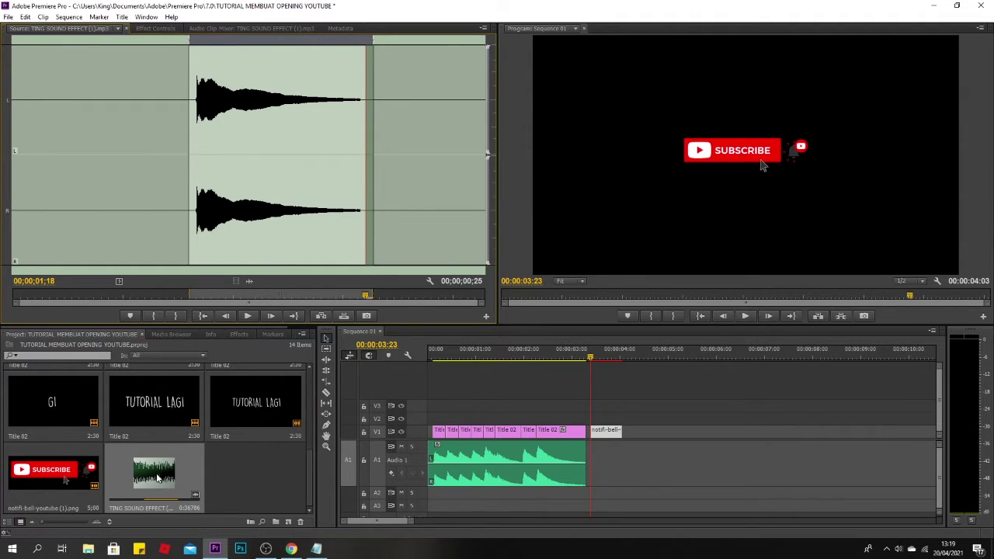
mouse_move(200, 470)
mouse_down()
mouse_move(608, 467)
mouse_move(588, 466)
mouse_up()
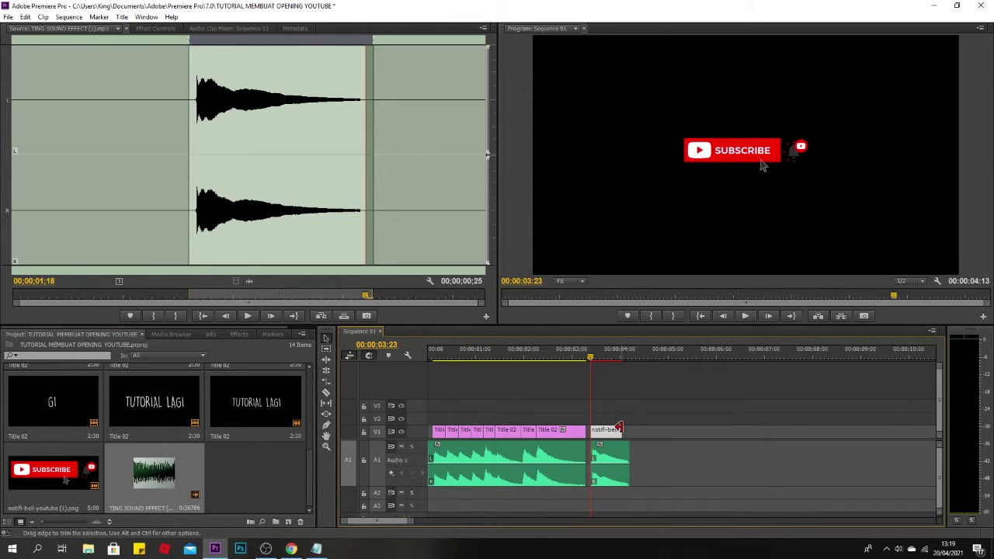
drag(590, 358, 390, 355)
key(space)
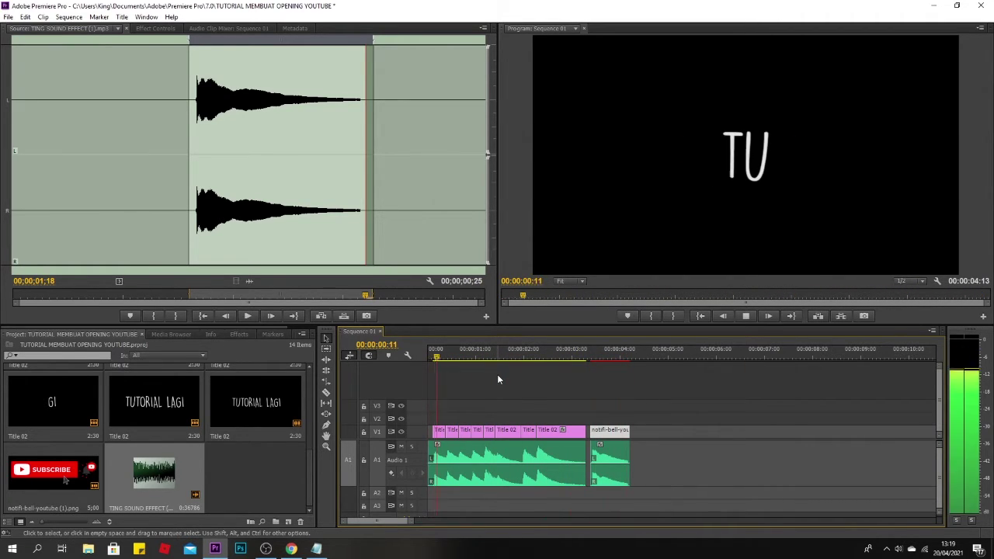
Step: Shift the notifi-bell clip and its ting sound about 17 frames later and preview the result
drag(614, 431, 626, 433)
key(space)
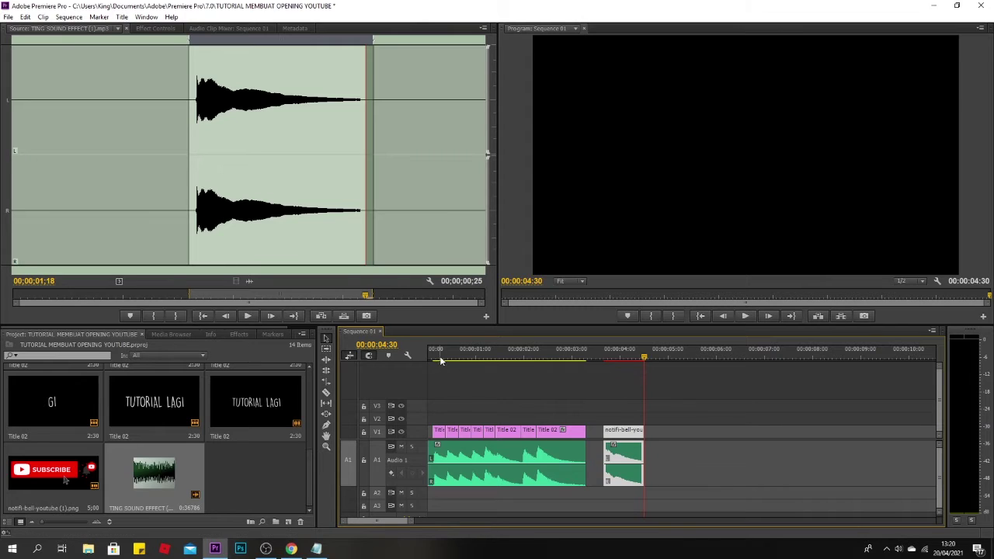
mouse_move(433, 356)
mouse_down()
mouse_move(547, 372)
mouse_move(659, 368)
mouse_up()
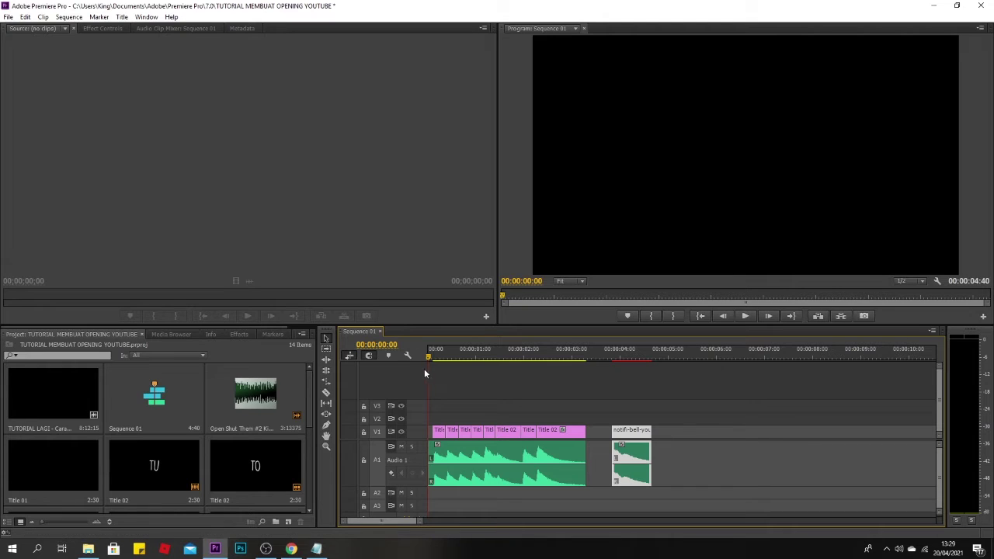
Step: Play back the whole intro, then bring up File > Export > Media
key(space)
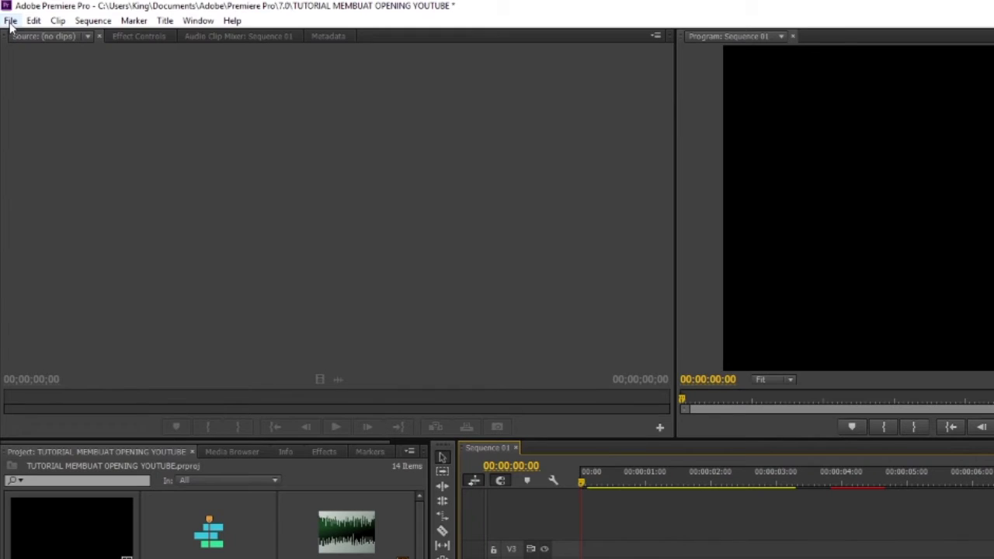
click(8, 17)
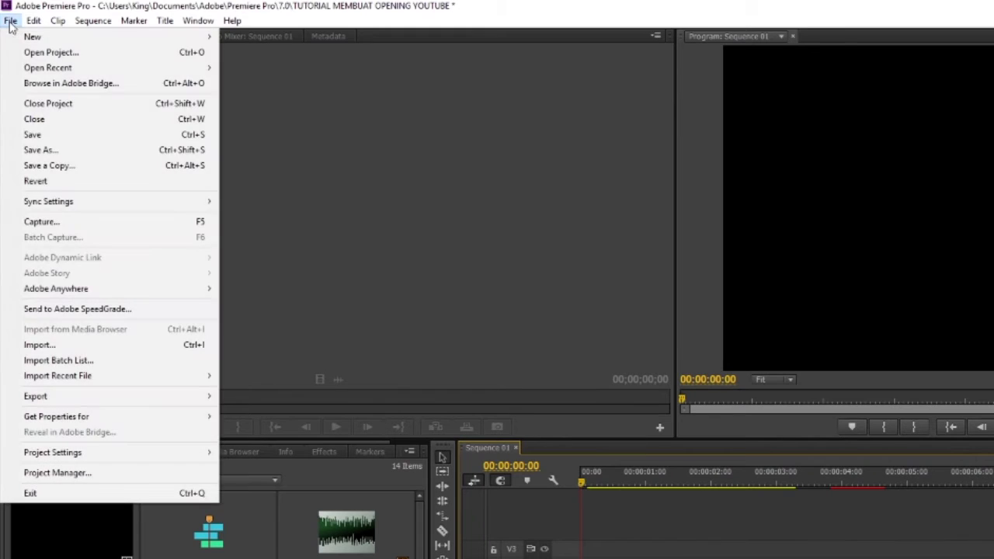
mouse_move(109, 400)
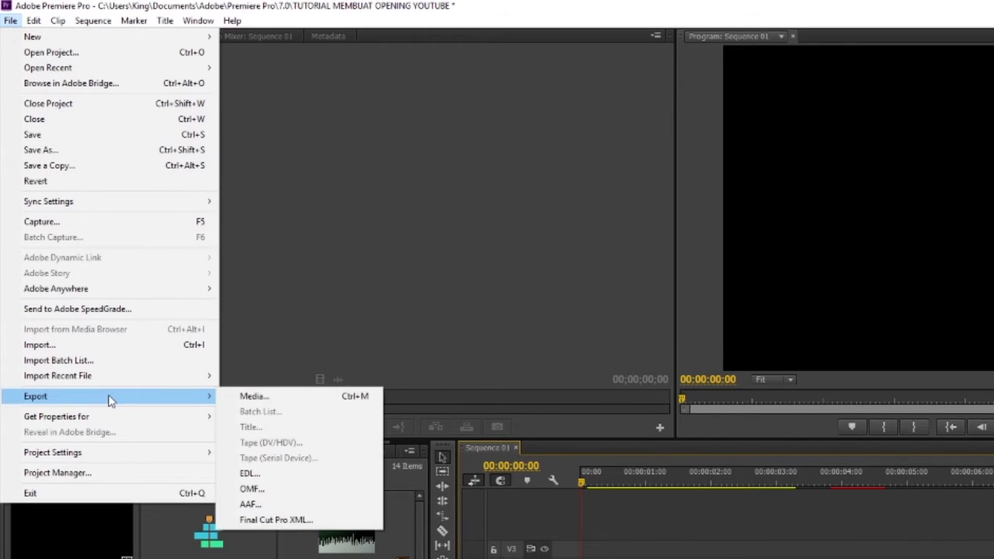
click(246, 397)
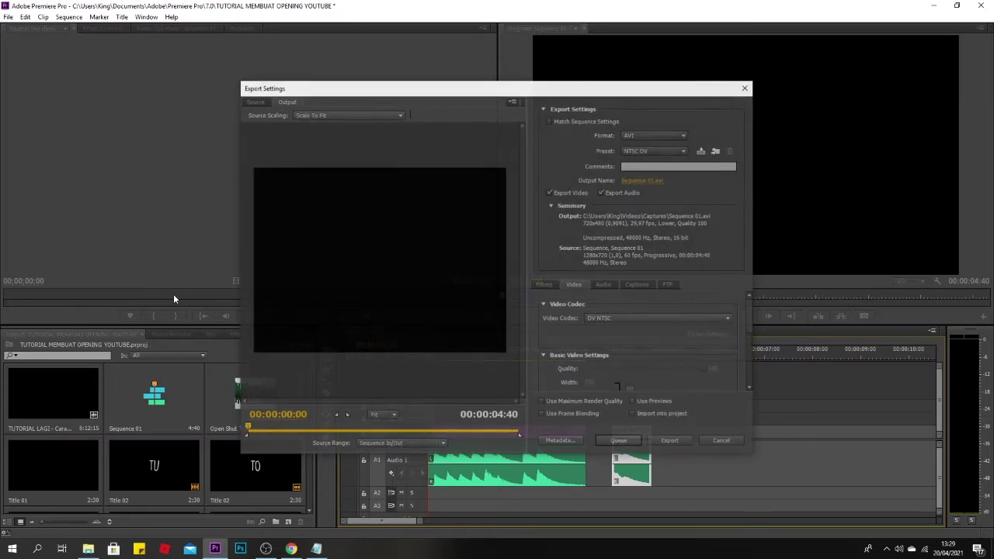
Step: Set the export format to H.264 with the Android Tablet - 1080p 29.97 preset
click(639, 135)
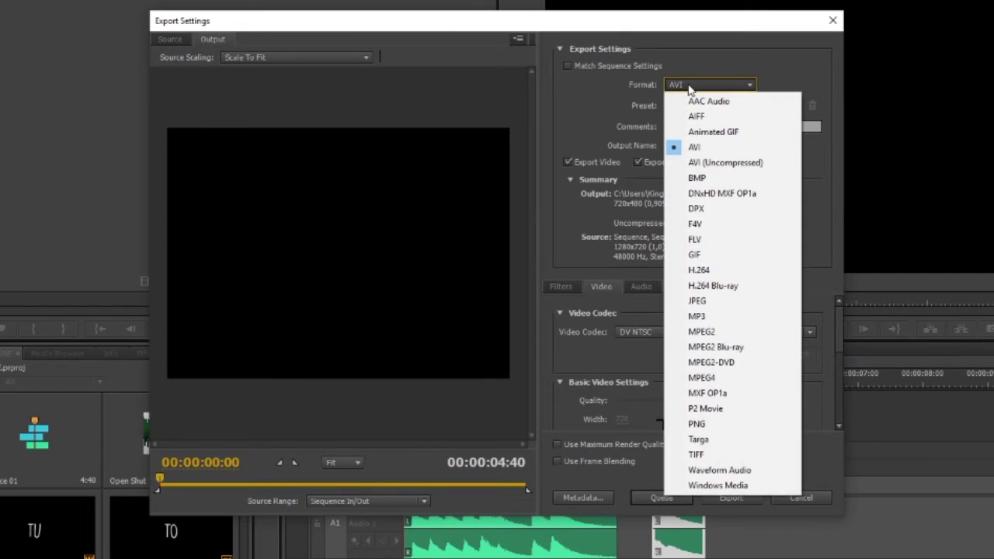
click(701, 271)
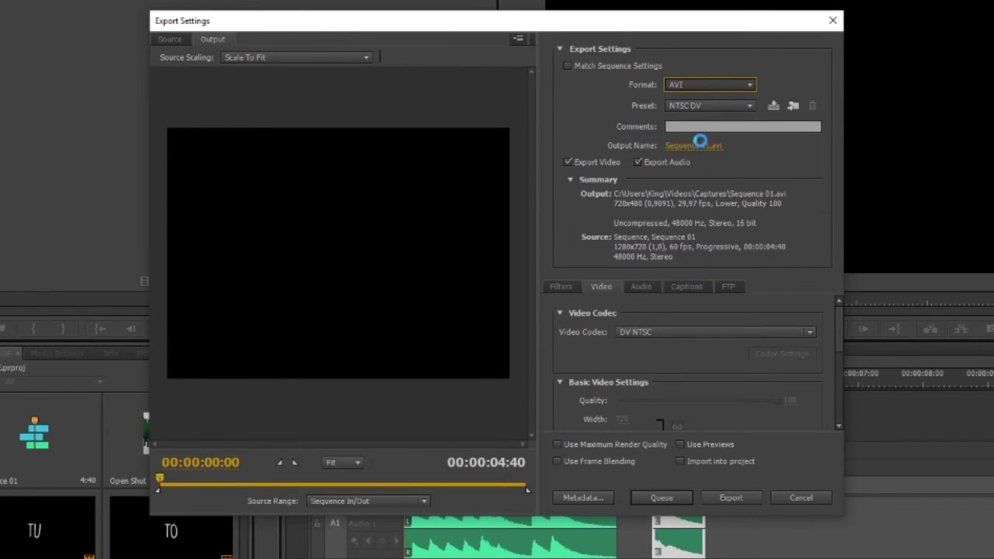
click(696, 109)
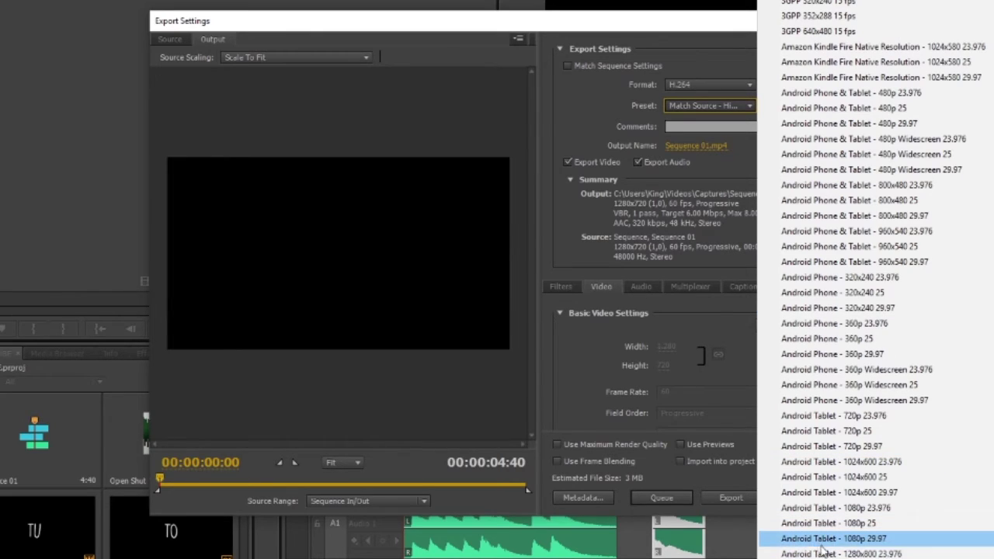
click(861, 543)
click(694, 146)
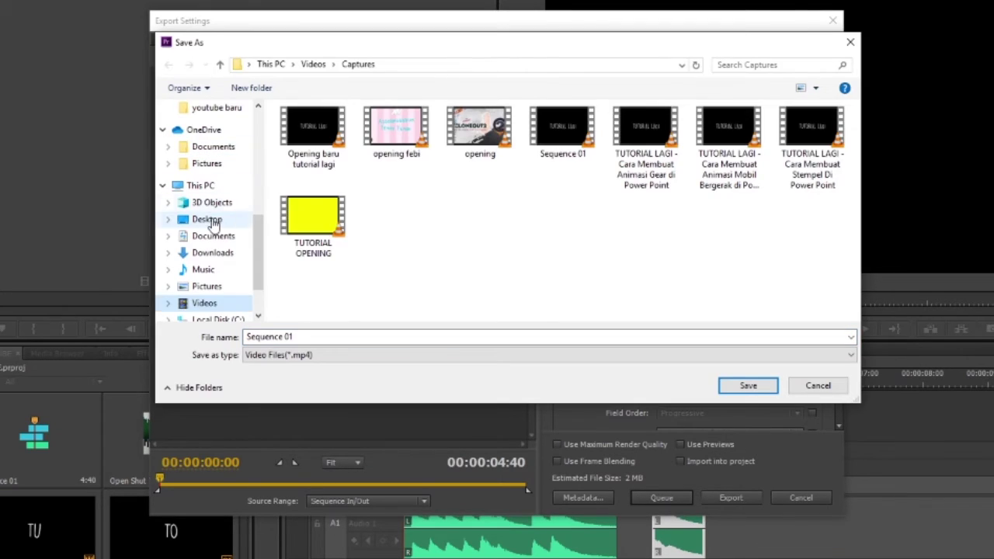
Step: Export the sequence as 'Opening Youtube Tutorial' into the Videos folder
click(207, 219)
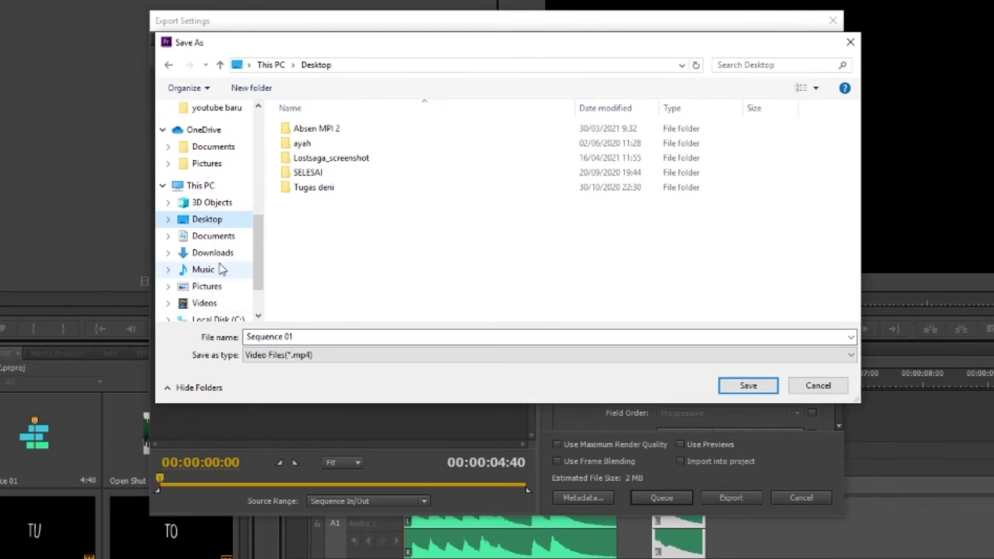
click(205, 302)
click(347, 336)
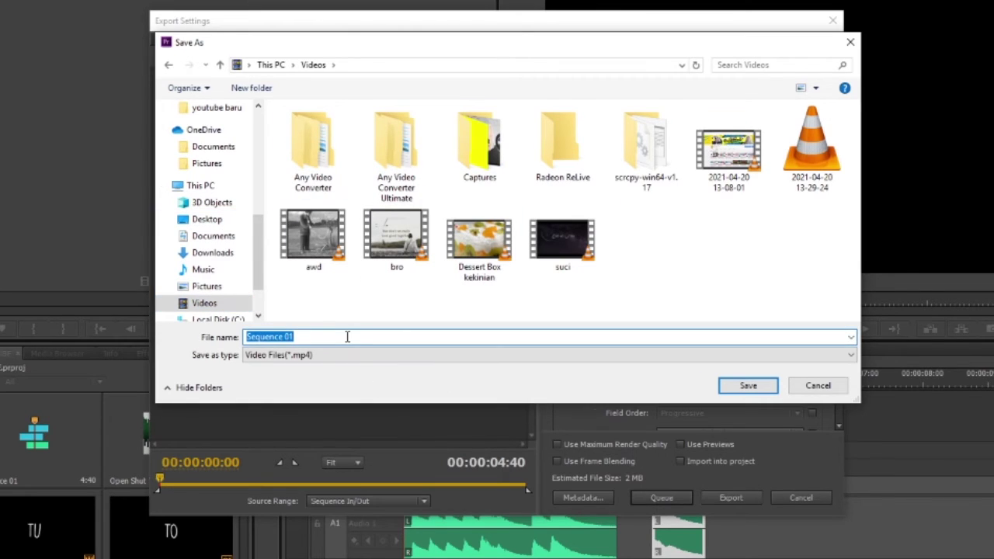
text(Opening Youtube Tutorial)
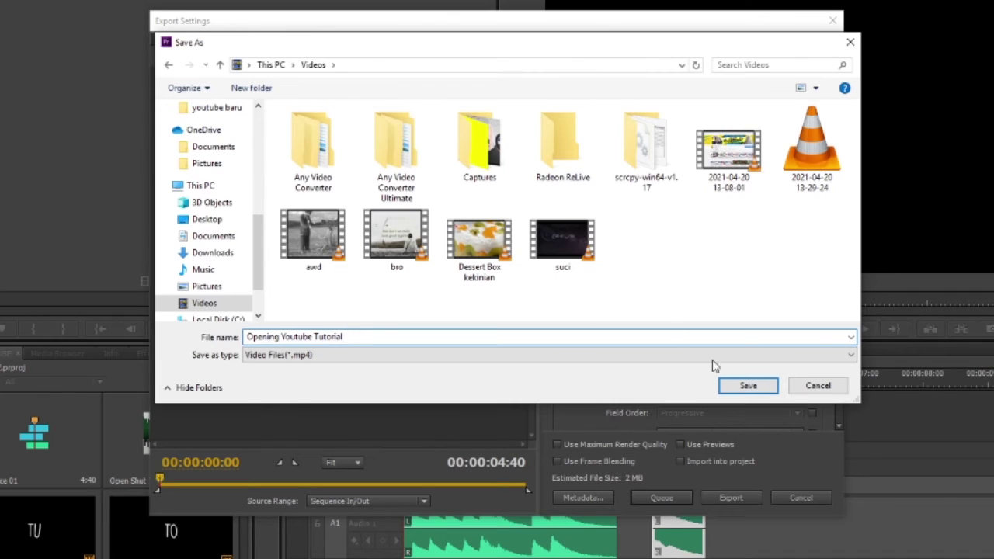
click(747, 389)
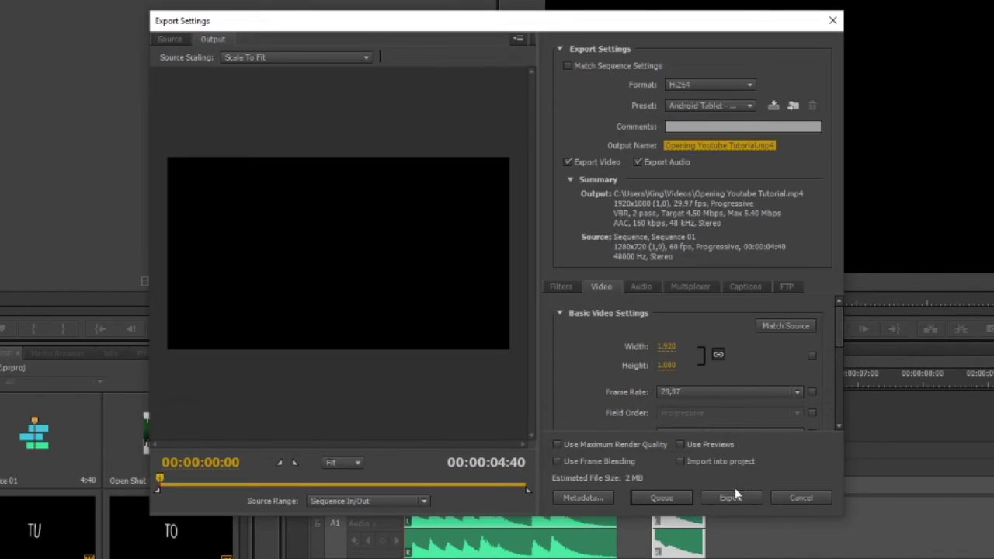
click(382, 482)
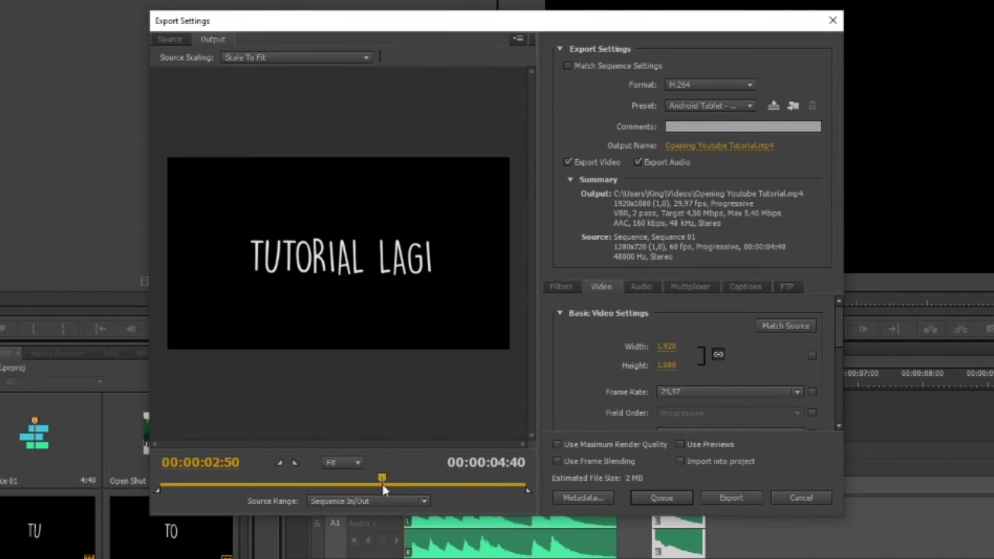
click(730, 499)
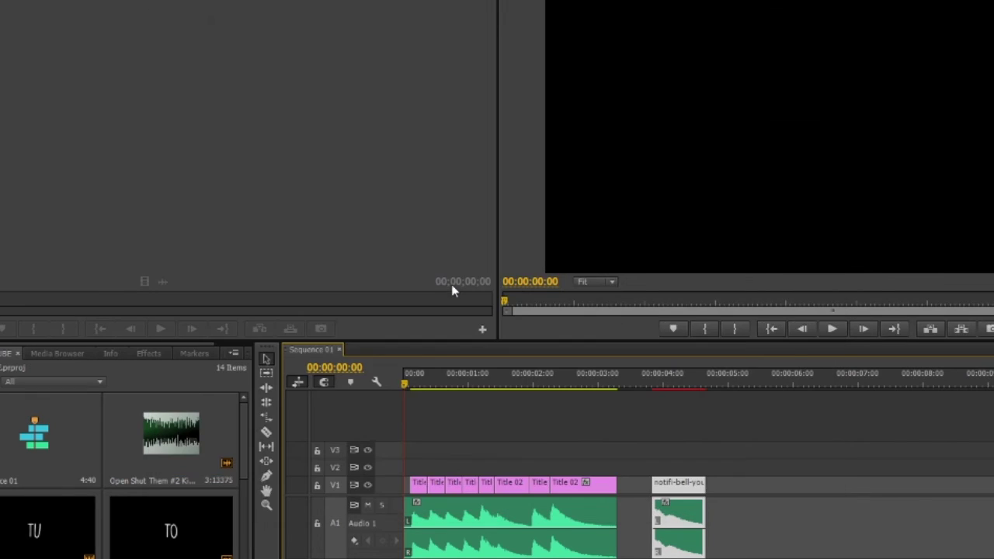
Step: Quit Premiere Pro with Ctrl+Q, saving the project changes
key(ctrl+q)
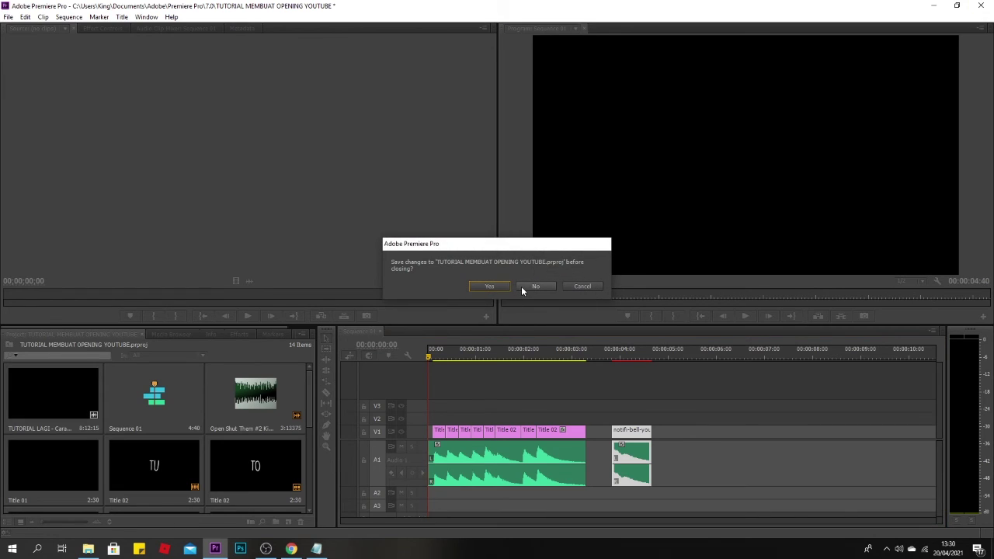
click(491, 286)
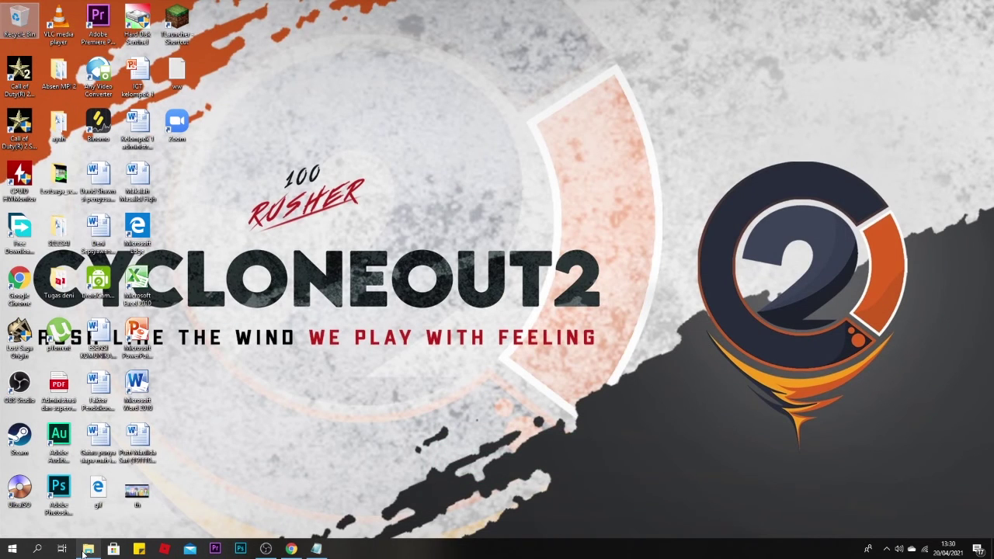
click(88, 548)
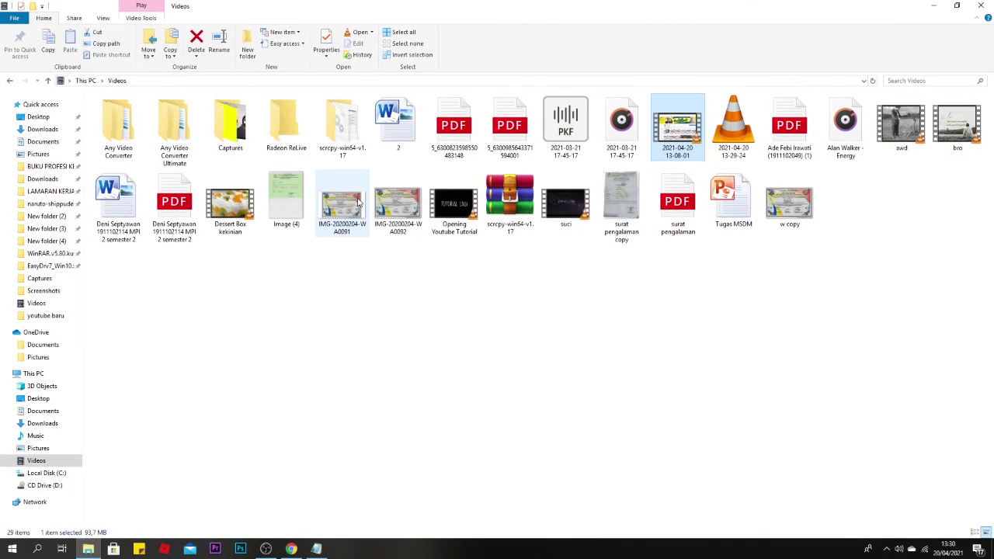
Step: Play Opening Youtube Tutorial from the Videos folder in VLC, then delete the file
click(35, 303)
double_click(443, 217)
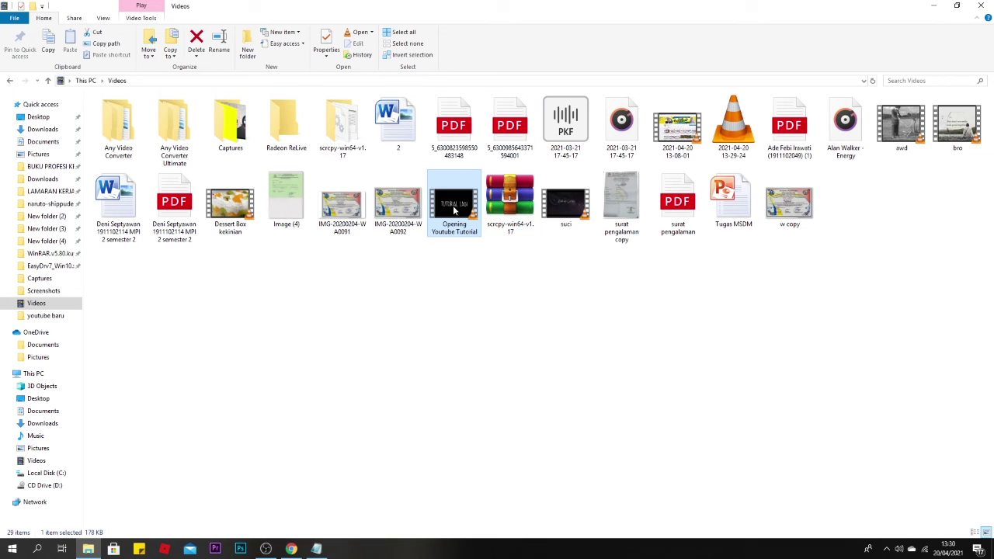
key(Delete)
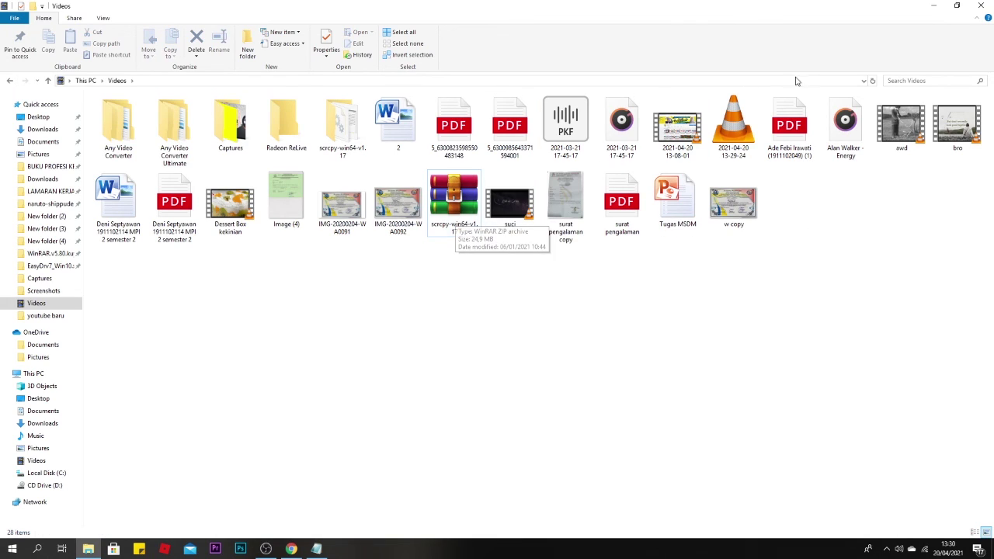